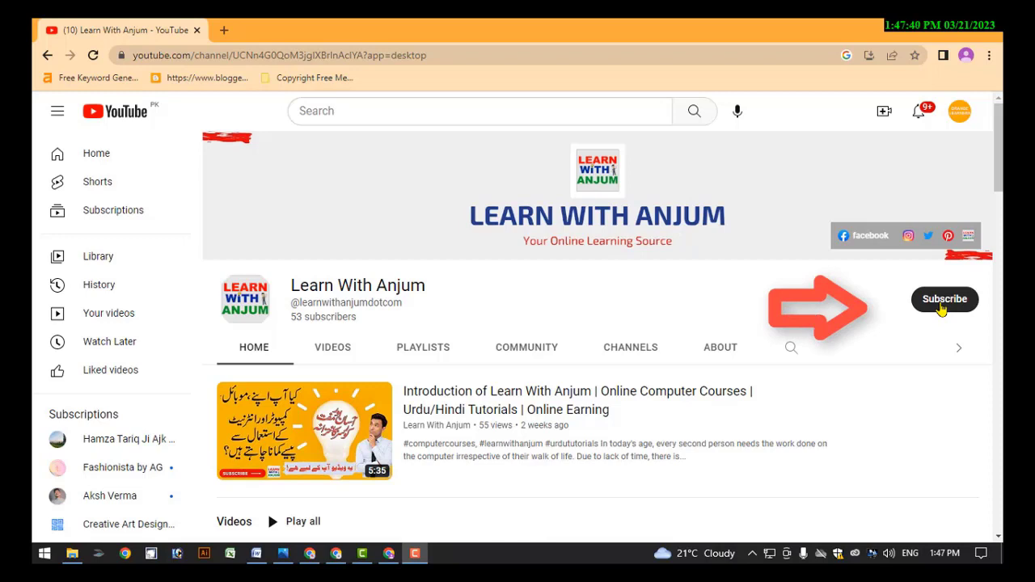
# - Subscribe to the Learn With Anjum channel and set its notifications to All
pyautogui.click(942, 299)
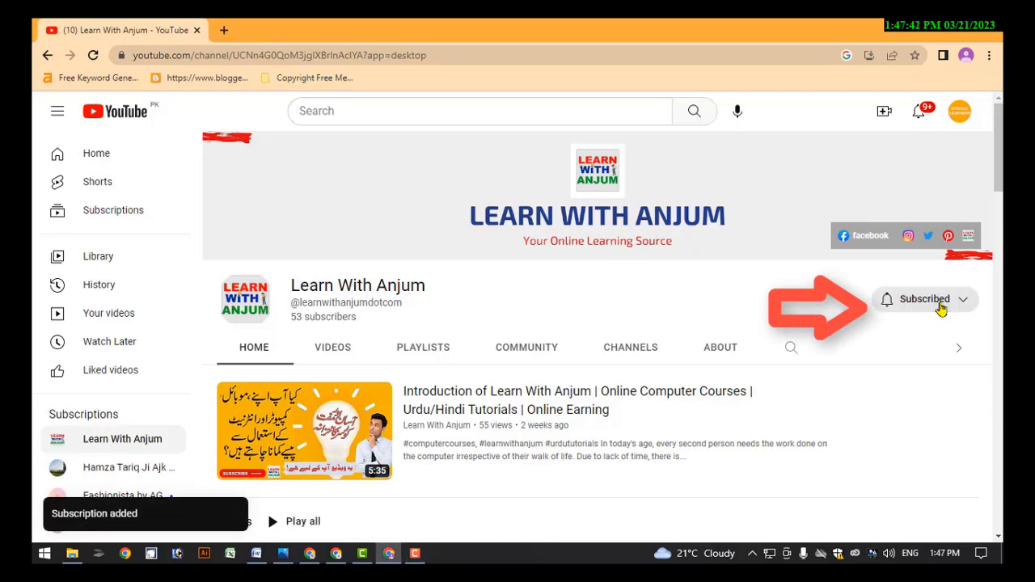
pyautogui.click(888, 303)
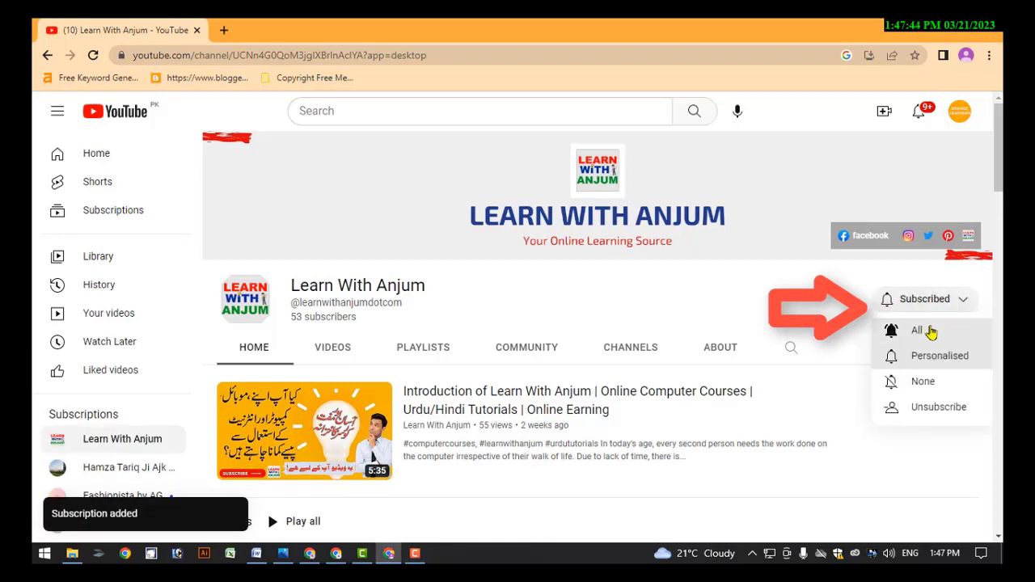
pyautogui.click(930, 331)
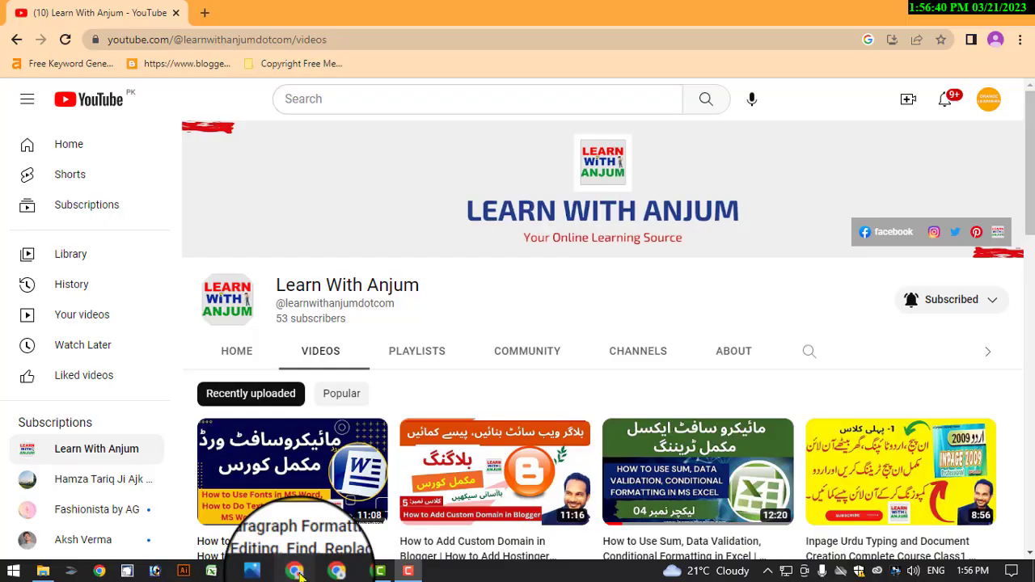
# - Switch to the Ms Word Course in Urdu/Hindi document and review the lecture titles, especially Lecture 5 on paragraph formatting
pyautogui.hotkey('alt', 'Tab')
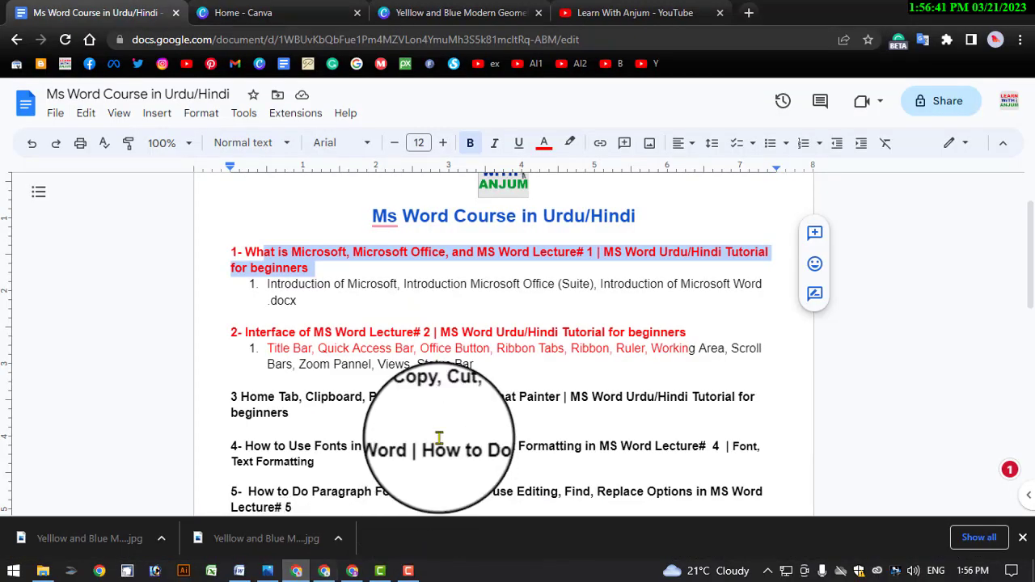
pyautogui.scroll(-3, 442, 419)
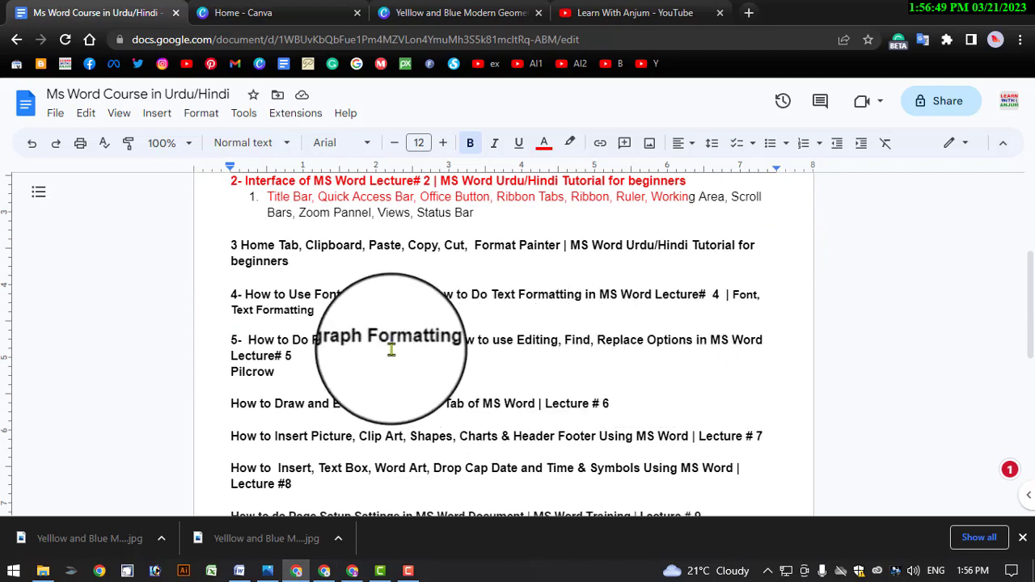
pyautogui.moveTo(248, 341); pyautogui.dragTo(656, 346)
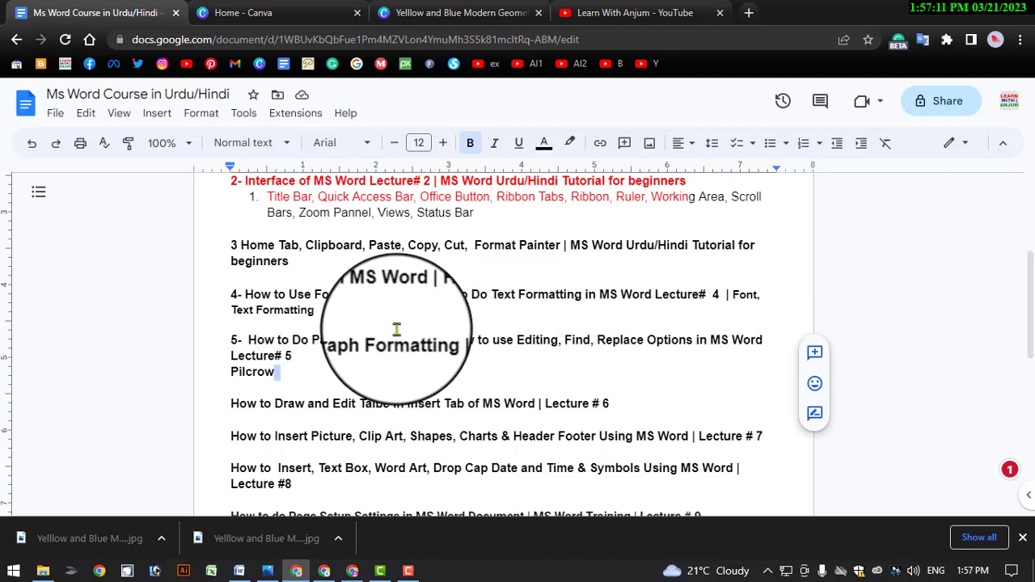
pyautogui.scroll(1, 398, 330)
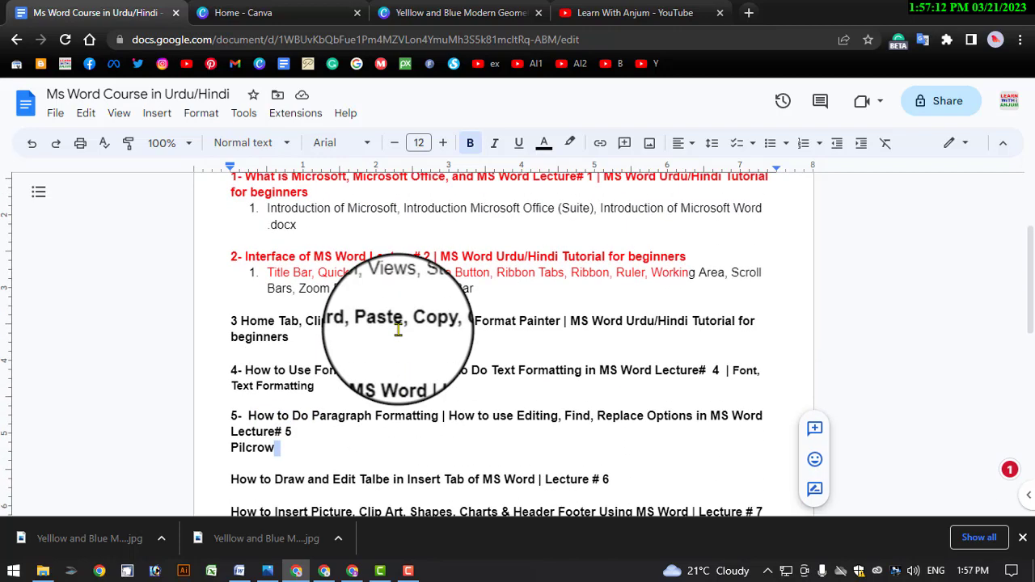
pyautogui.scroll(2, 380, 323)
pyautogui.scroll(-2, 259, 299)
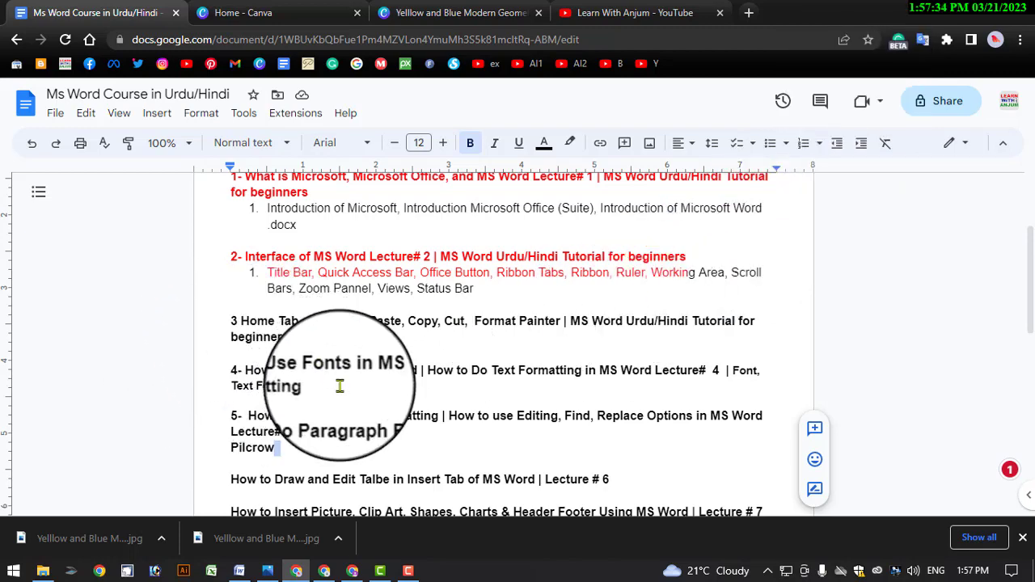
pyautogui.scroll(-2, 340, 386)
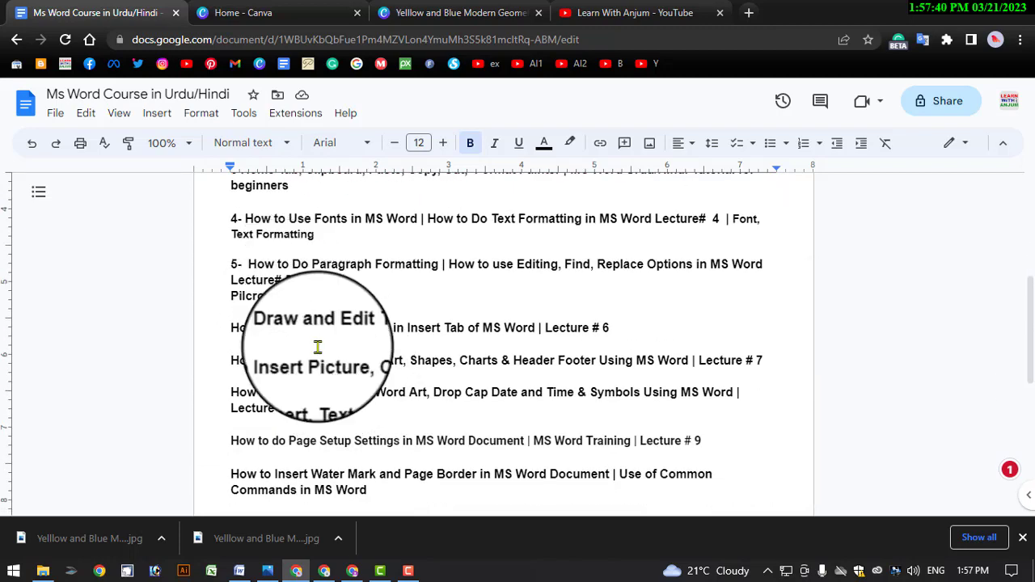
# - Switch to Microsoft Word, fill the blank document with sample paragraphs using the =rand function, and set the zoom to 130%
pyautogui.click(241, 574)
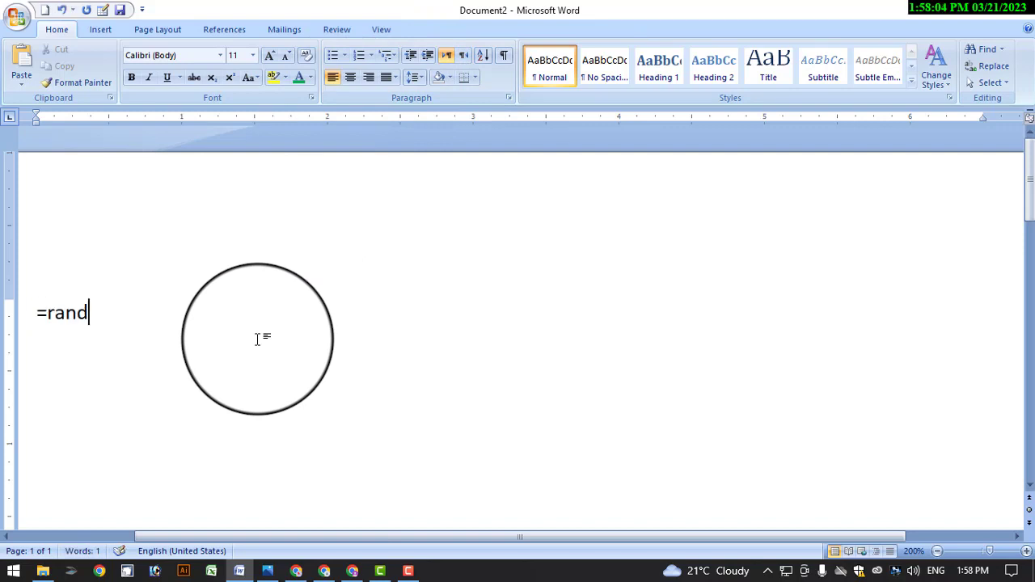
pyautogui.press('Return')
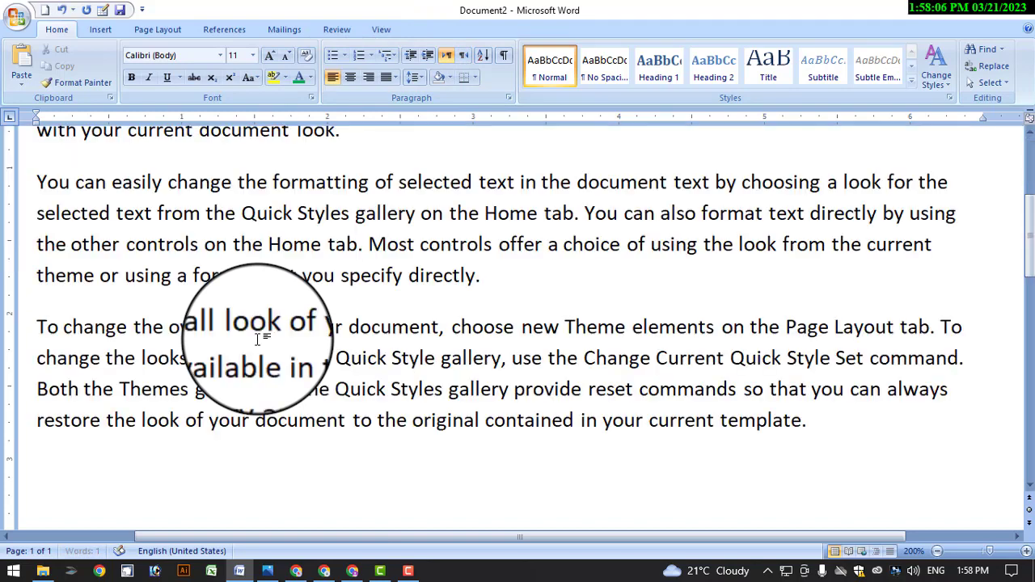
pyautogui.click(936, 550)
pyautogui.click(937, 550)
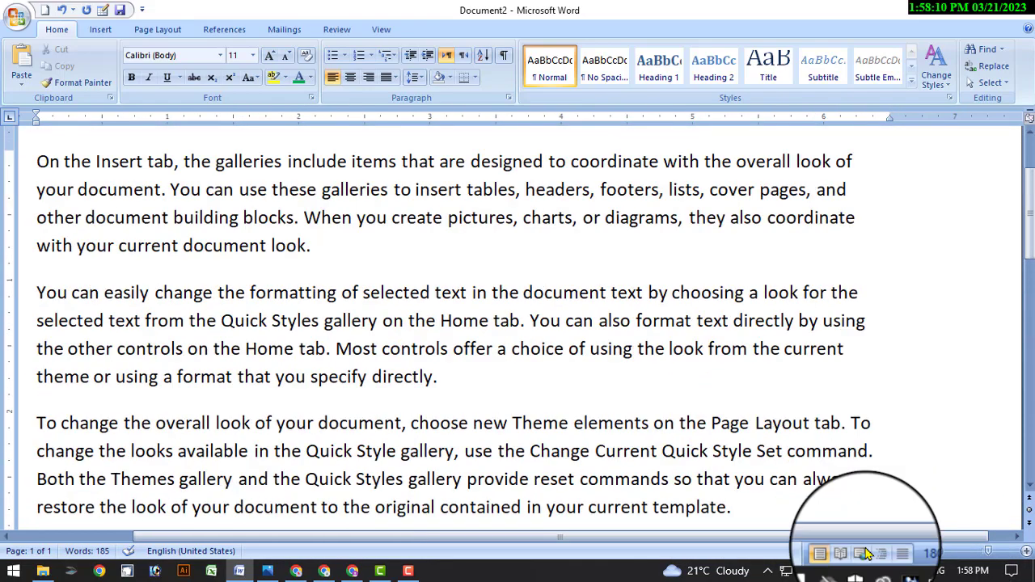
pyautogui.click(938, 551)
pyautogui.click(937, 551)
pyautogui.click(937, 552)
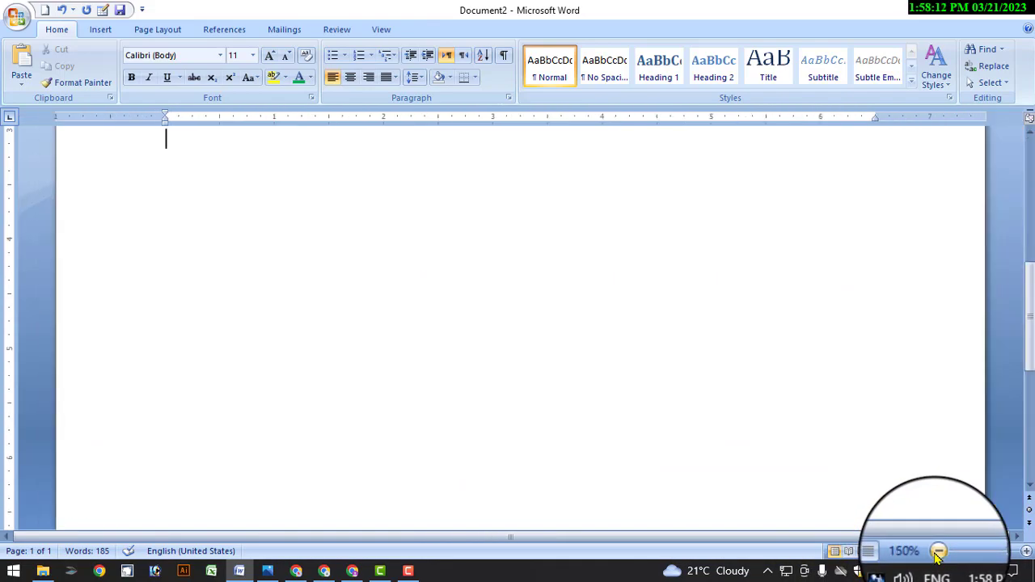
pyautogui.click(937, 552)
pyautogui.scroll(5, 652, 444)
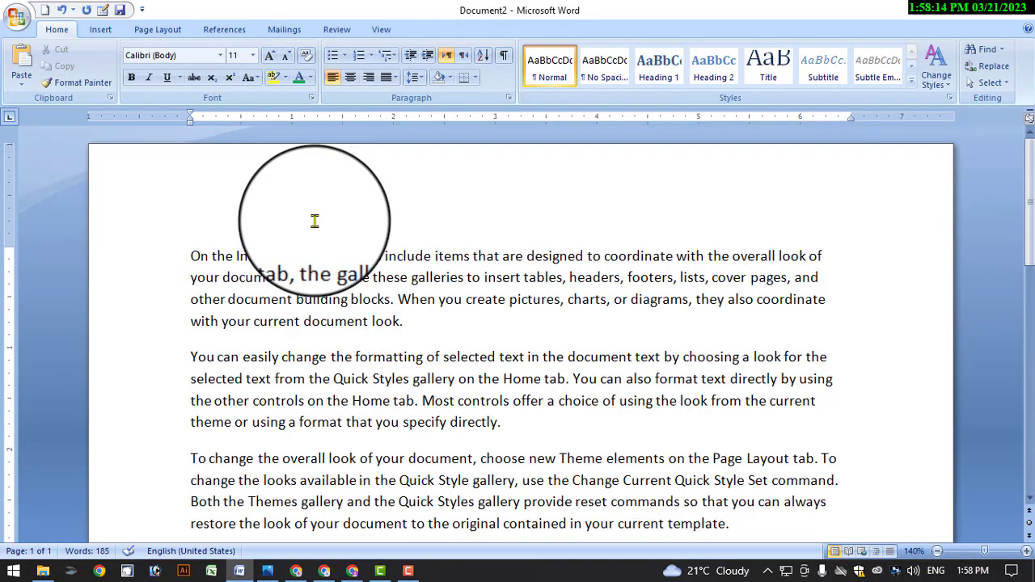
pyautogui.scroll(-1, 315, 221)
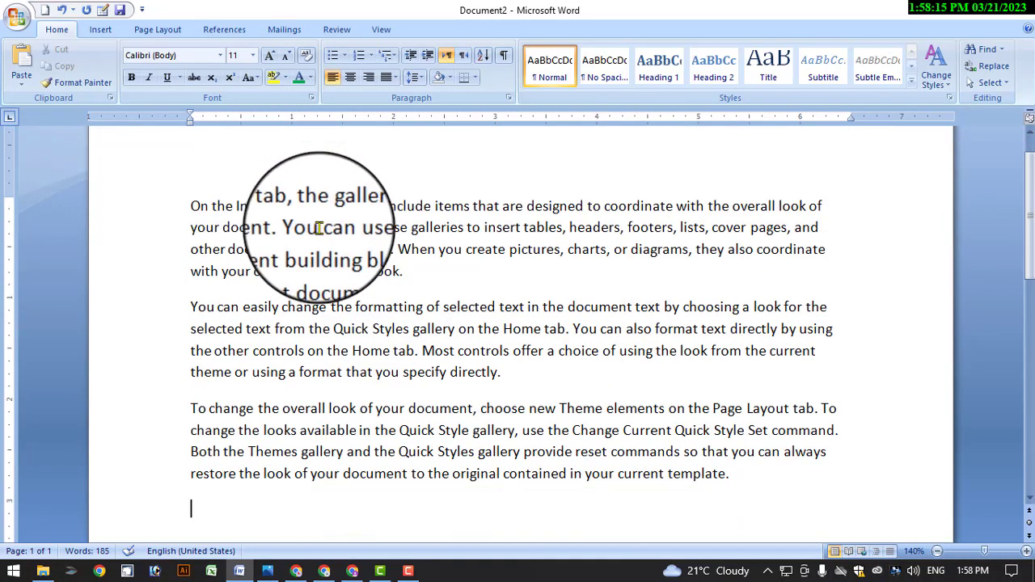
pyautogui.click(937, 551)
pyautogui.scroll(5, 635, 491)
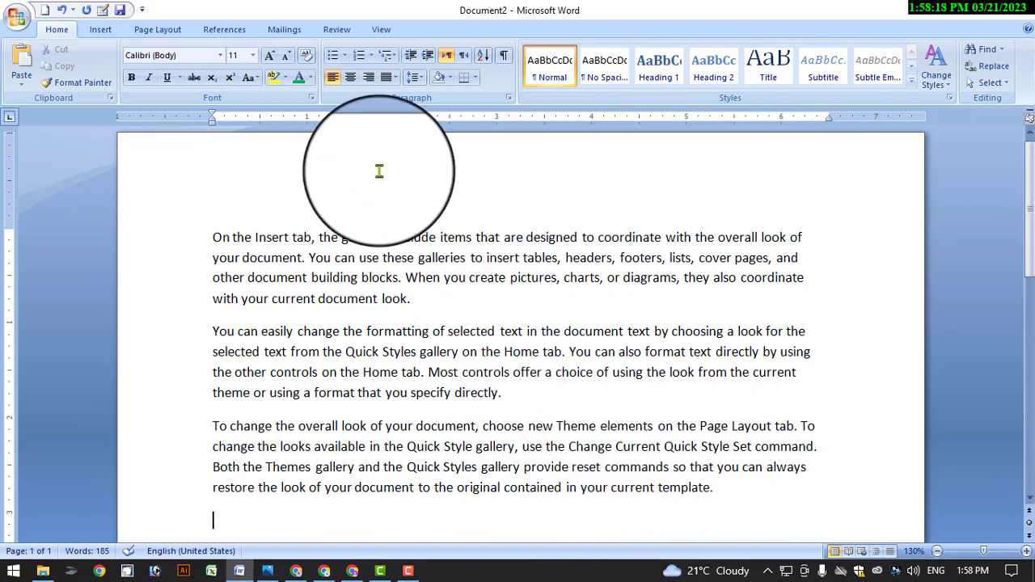
# - Select all three sample paragraphs, centre-align them, and clear the selection
pyautogui.moveTo(213, 237); pyautogui.dragTo(736, 483)
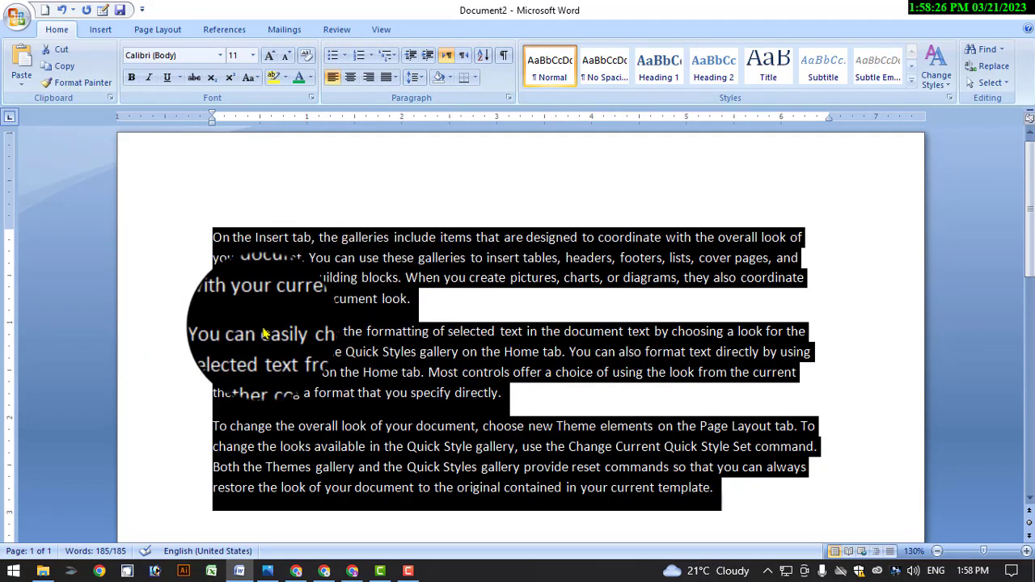
pyautogui.click(990, 83)
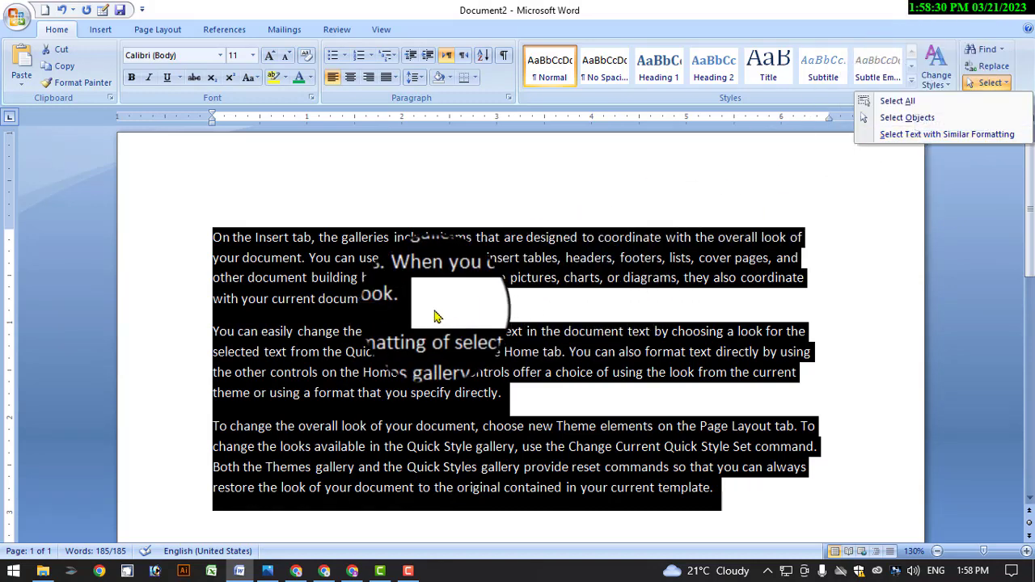
pyautogui.click(350, 318)
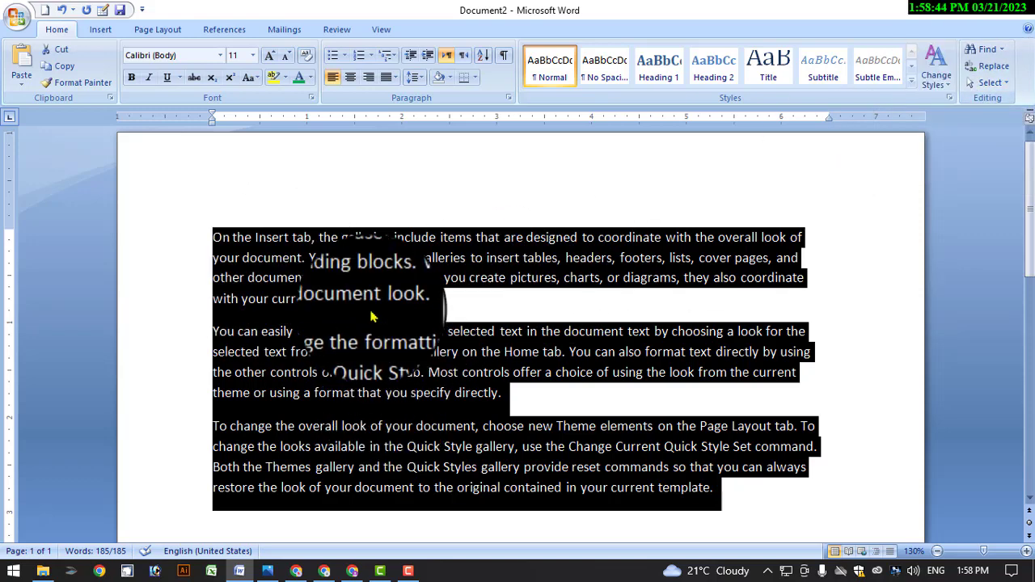
pyautogui.click(351, 85)
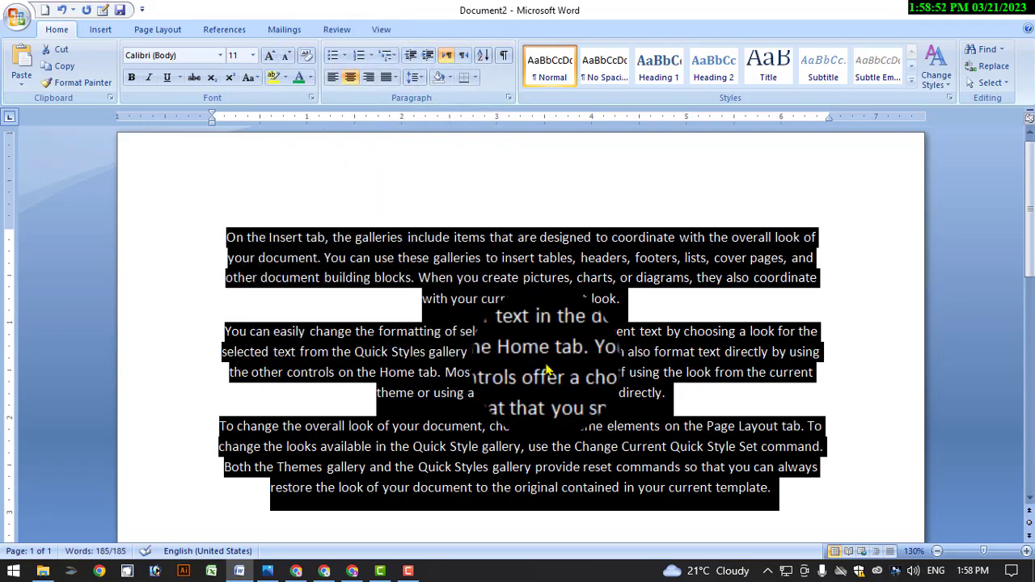
pyautogui.scroll(-2, 526, 355)
pyautogui.click(404, 409)
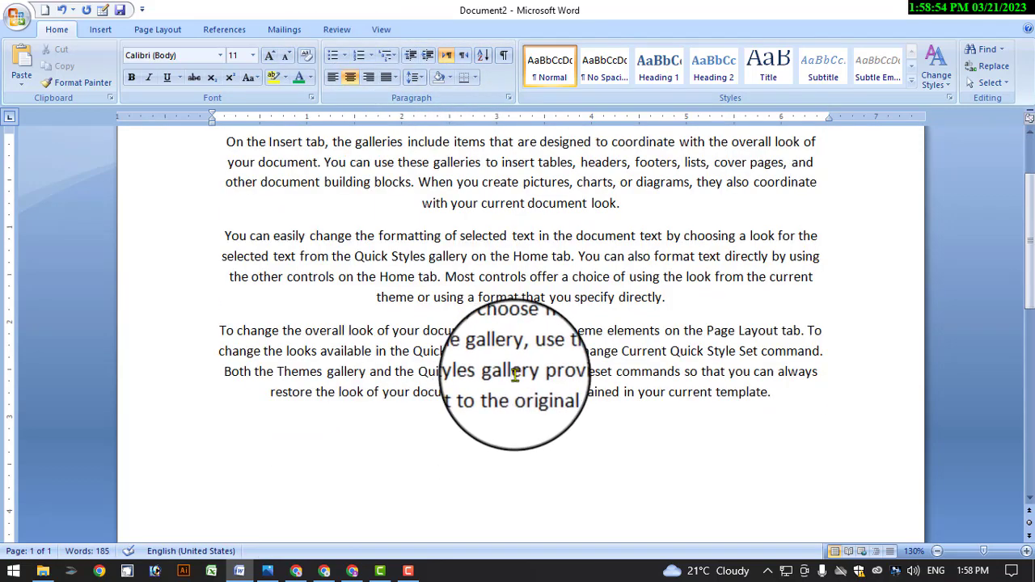
# - Examine how the last two lines of the first paragraph are centred between the margins
pyautogui.scroll(1, 483, 340)
pyautogui.click(512, 251)
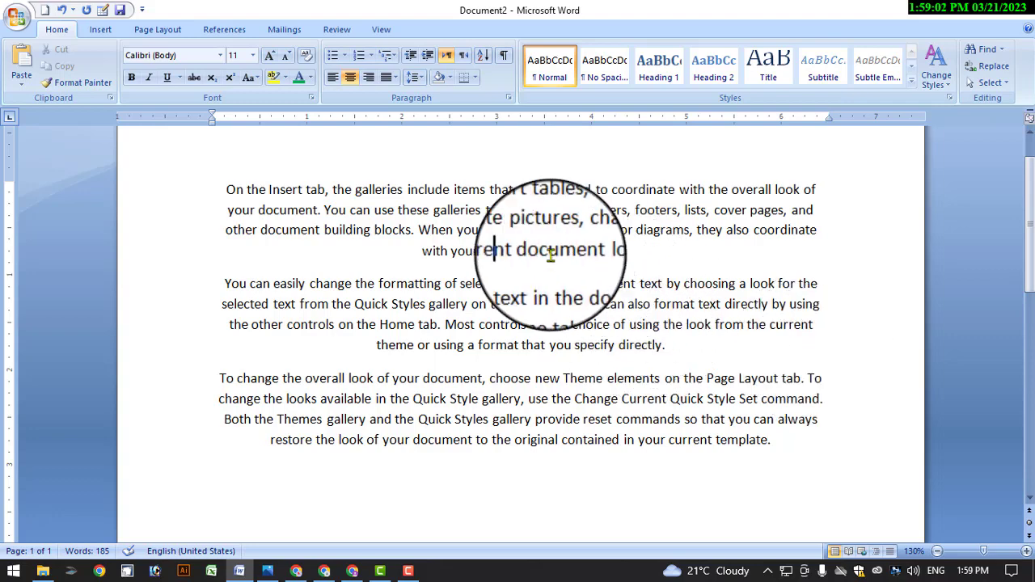
pyautogui.click(521, 251)
pyautogui.moveTo(619, 253); pyautogui.dragTo(519, 254)
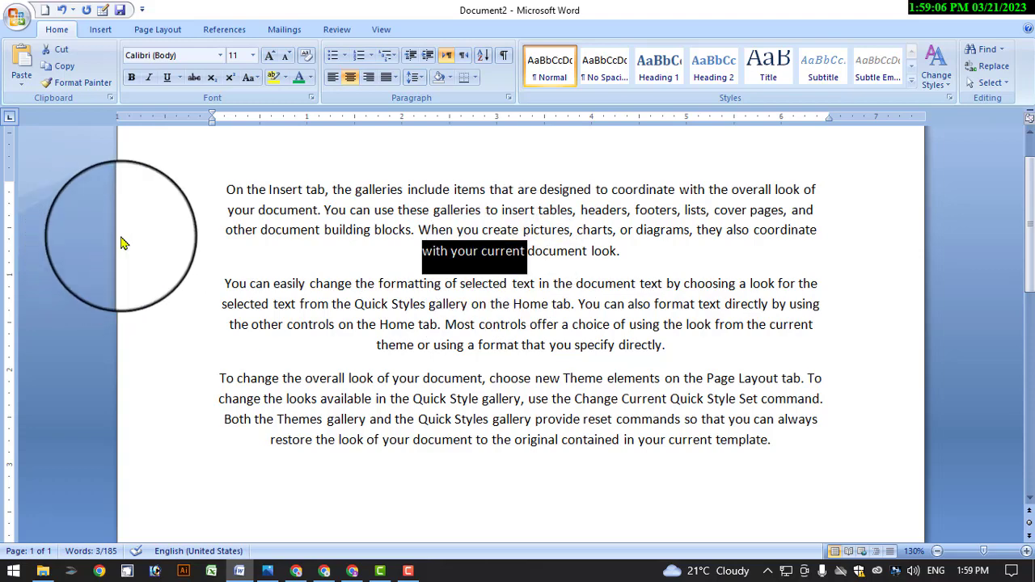
pyautogui.moveTo(220, 231); pyautogui.dragTo(498, 230)
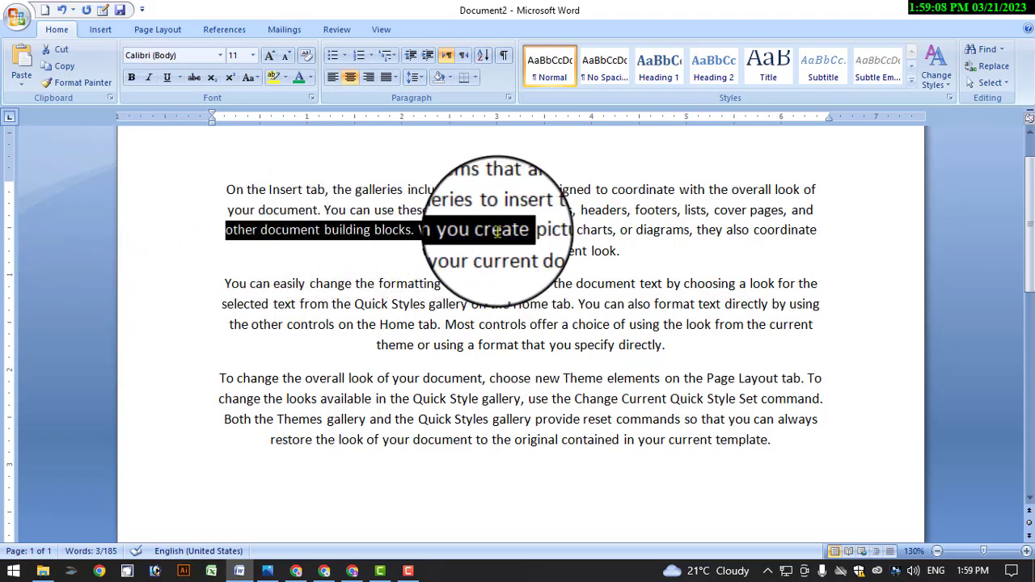
# - Select all three paragraphs, align them to the right margin, and clear the selection
pyautogui.moveTo(229, 189); pyautogui.dragTo(814, 452)
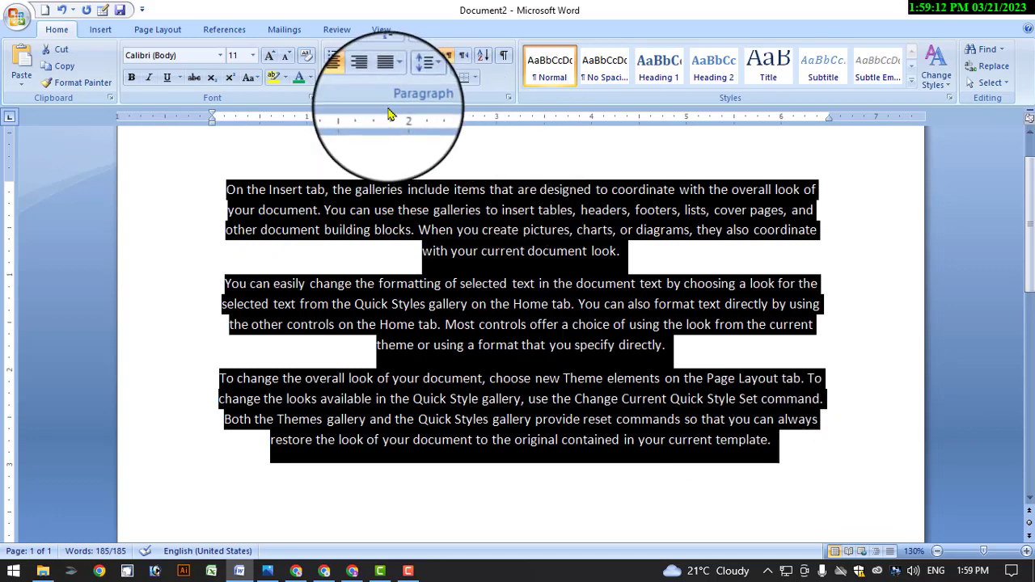
pyautogui.click(368, 78)
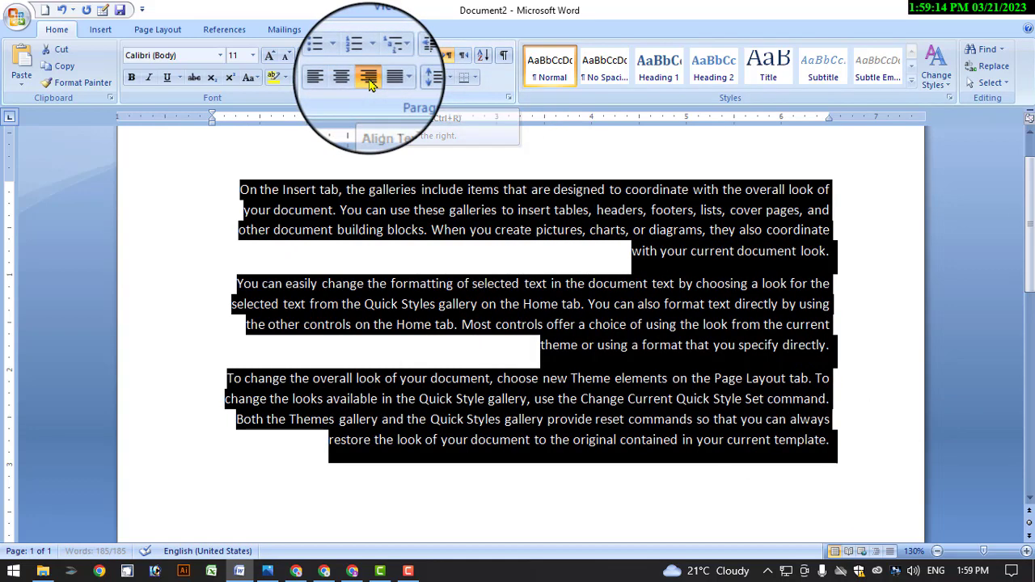
pyautogui.click(700, 287)
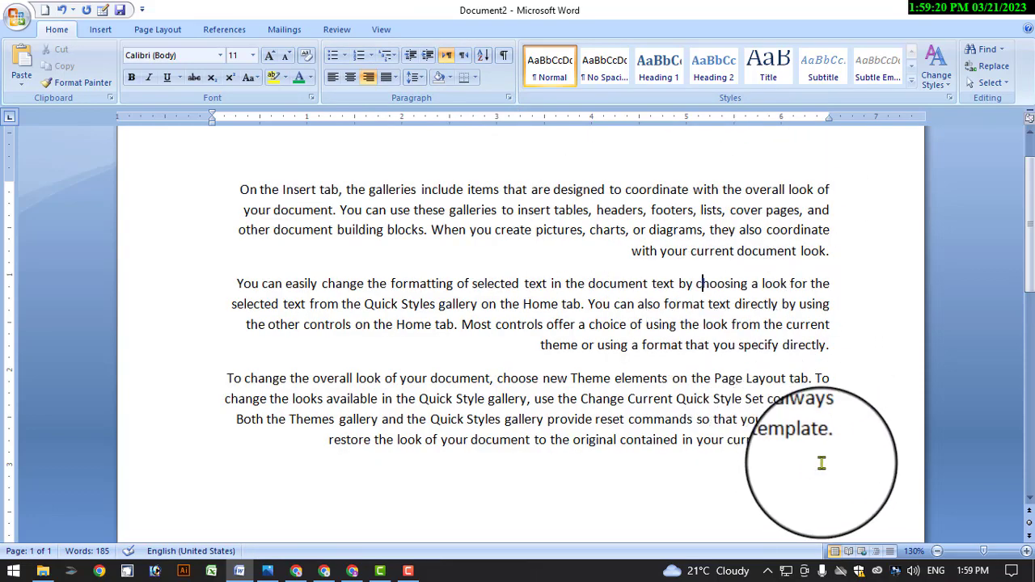
# - Select all three paragraphs again, align them left, and then apply Justify alignment
pyautogui.moveTo(821, 462); pyautogui.dragTo(215, 191)
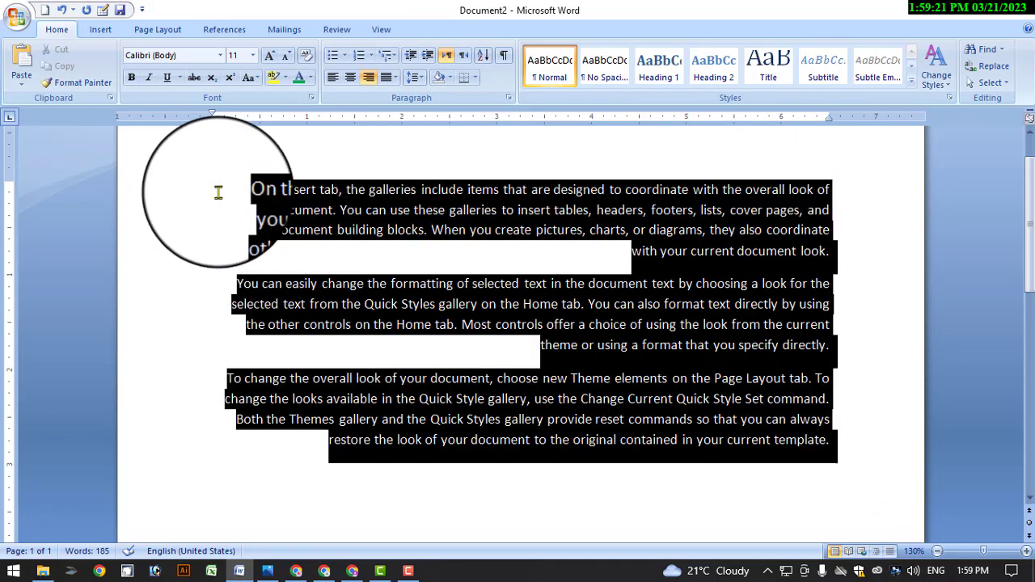
pyautogui.click(333, 77)
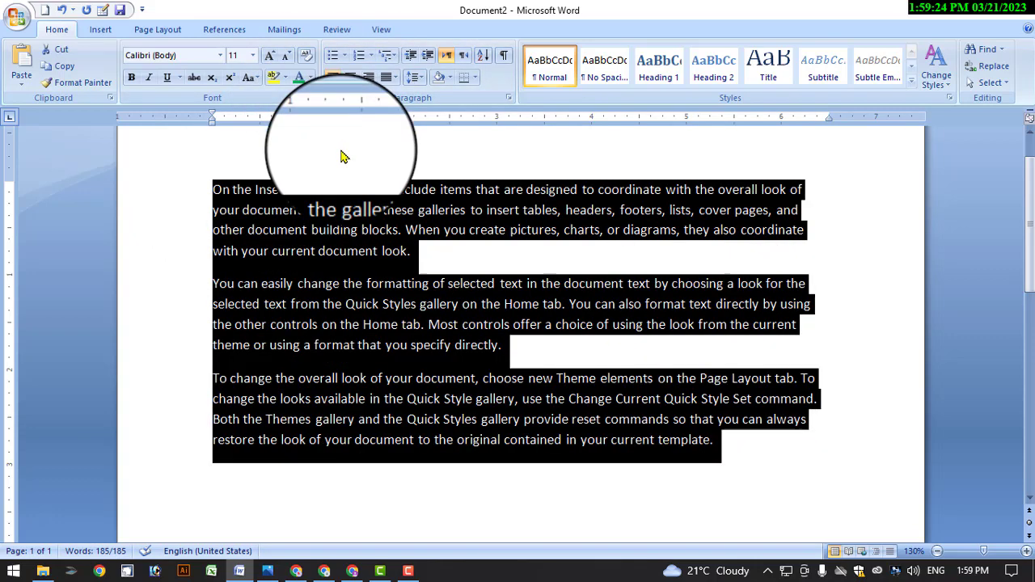
pyautogui.click(394, 77)
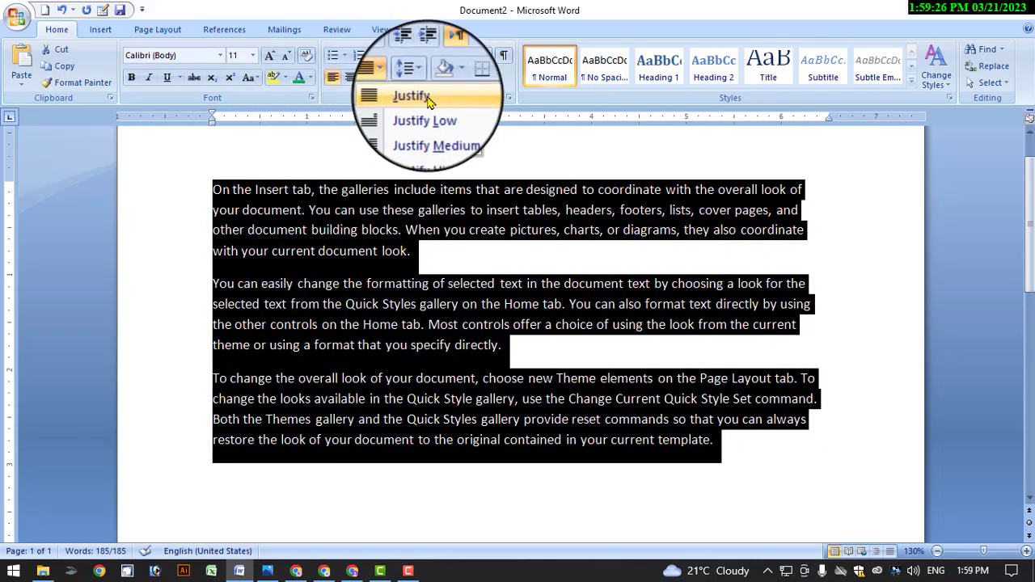
pyautogui.click(428, 97)
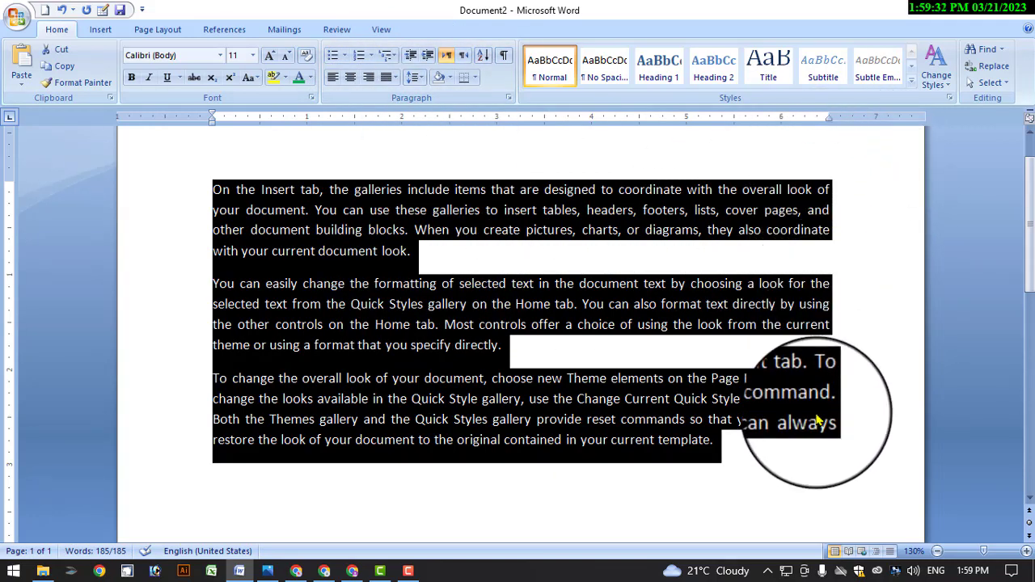
# - Apply Justify Low and then Justify Medium to the selected paragraphs
pyautogui.click(388, 77)
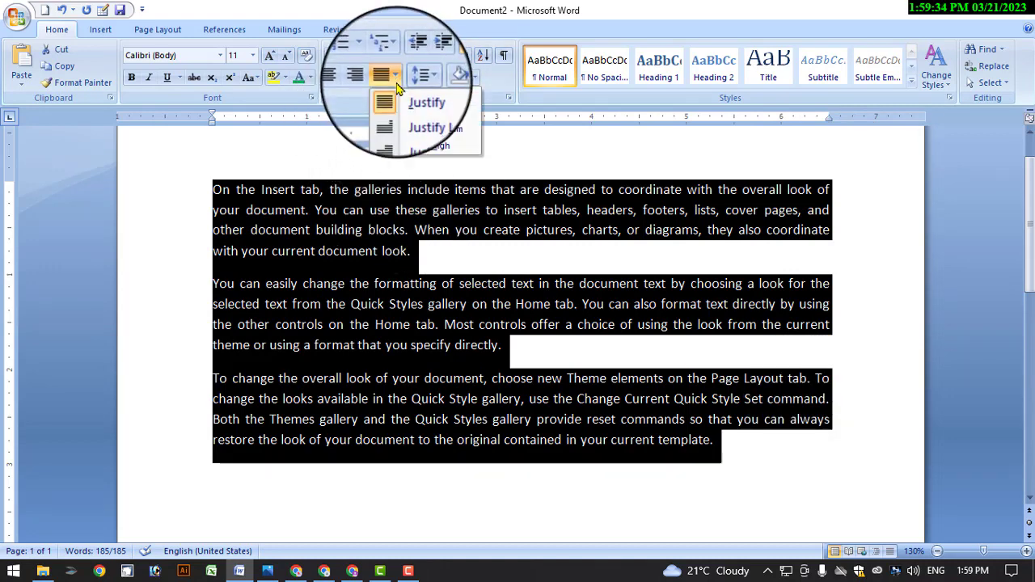
pyautogui.click(423, 116)
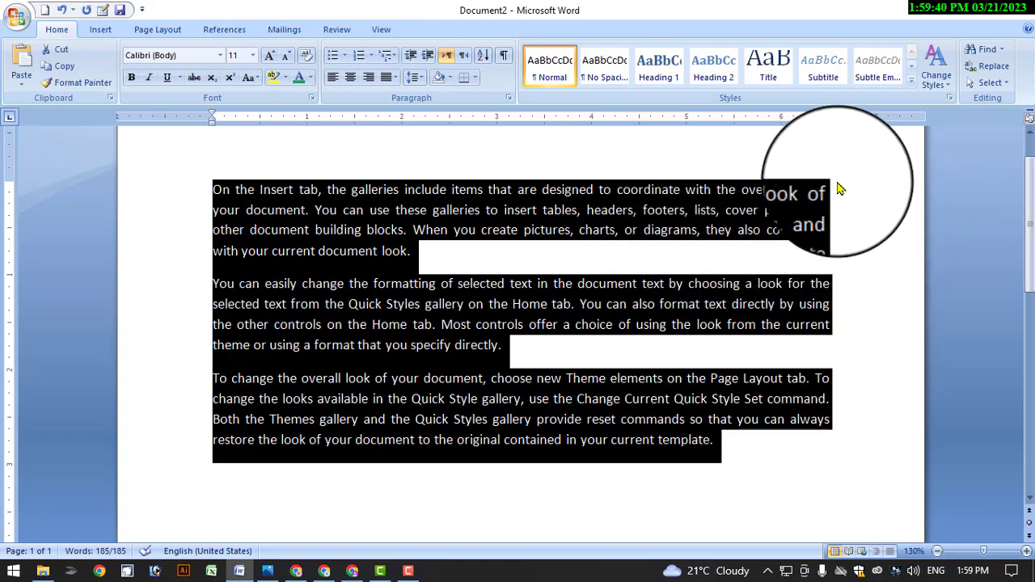
pyautogui.click(420, 76)
pyautogui.click(394, 77)
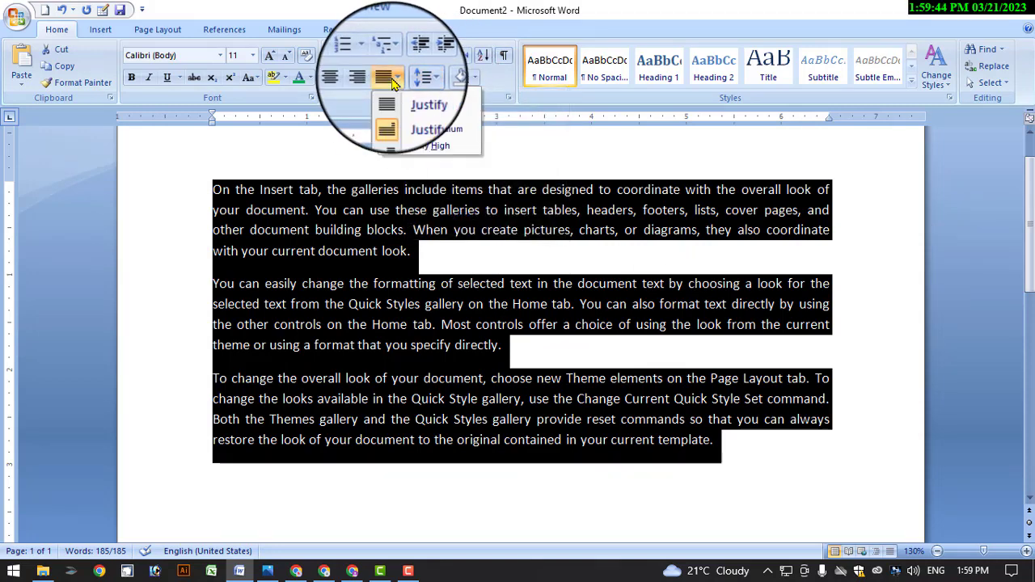
pyautogui.click(452, 129)
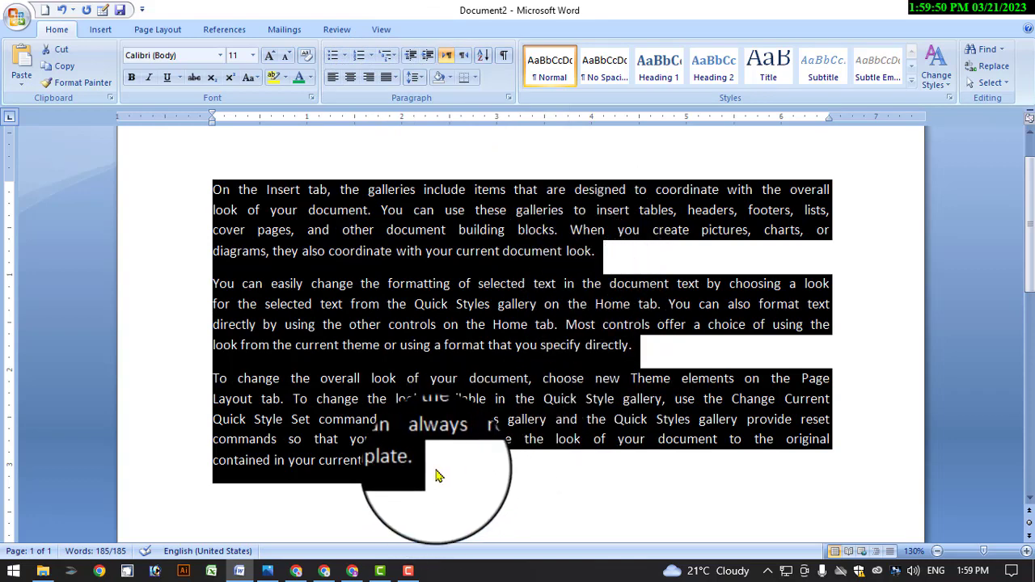
# - Apply Justify High to the three selected paragraphs, and then return them to left alignment and clear the selection
pyautogui.click(425, 81)
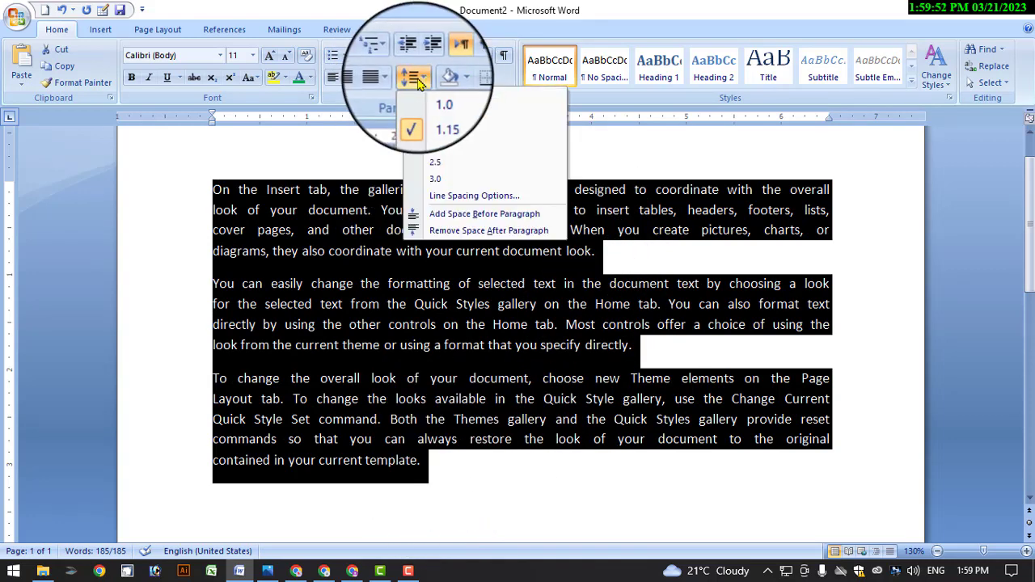
pyautogui.click(395, 81)
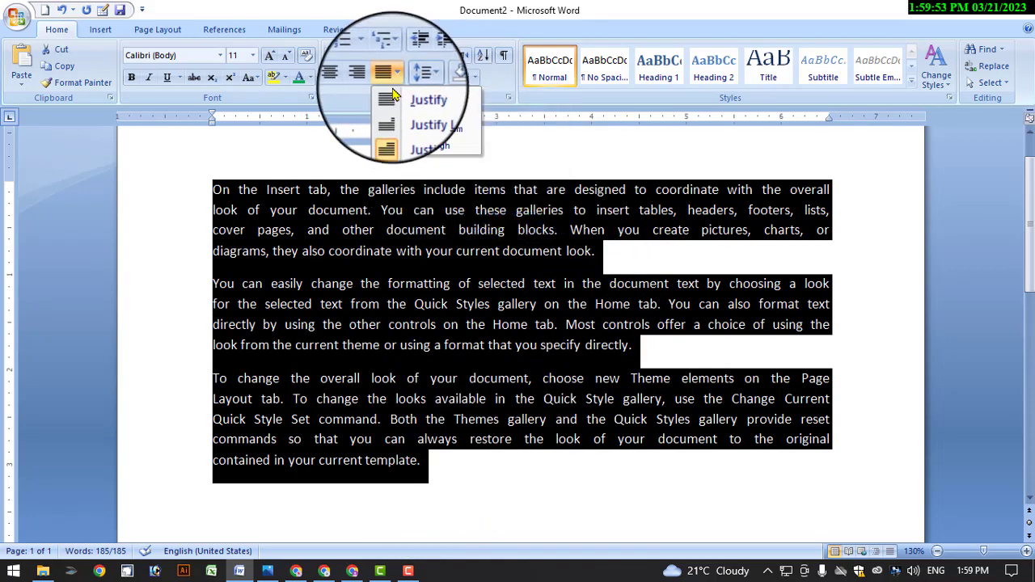
pyautogui.click(443, 149)
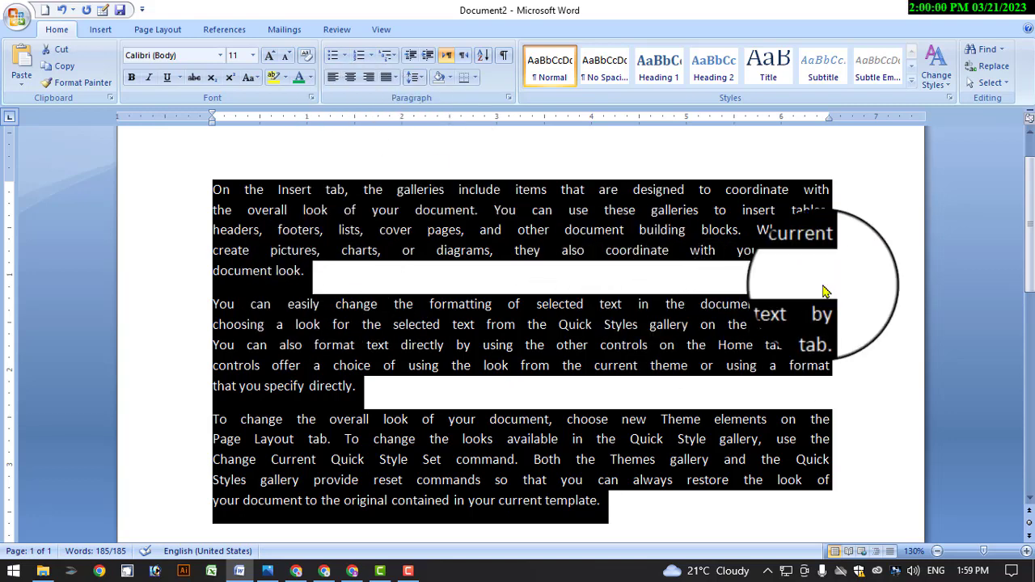
pyautogui.click(398, 79)
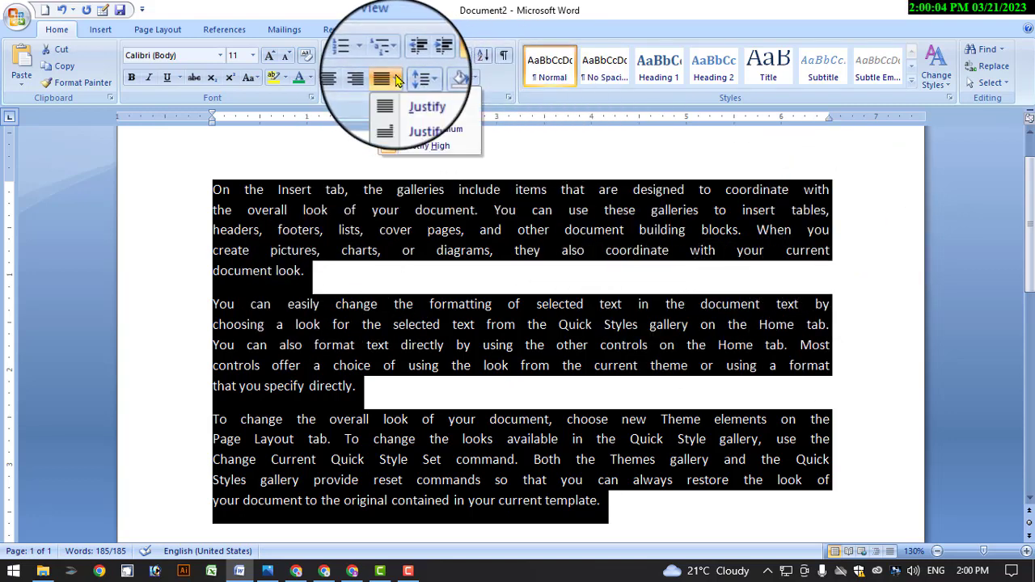
pyautogui.click(333, 77)
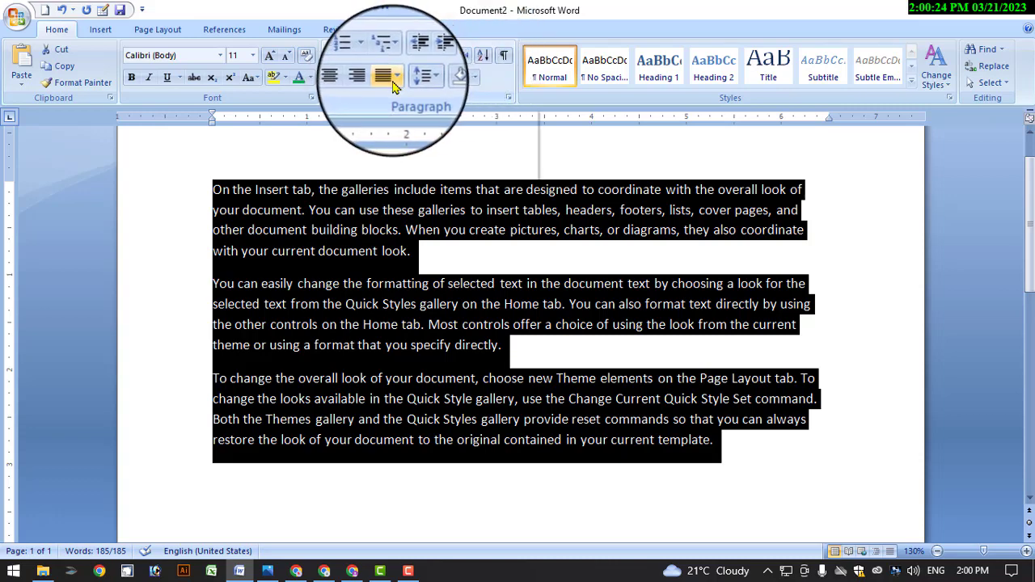
pyautogui.click(419, 253)
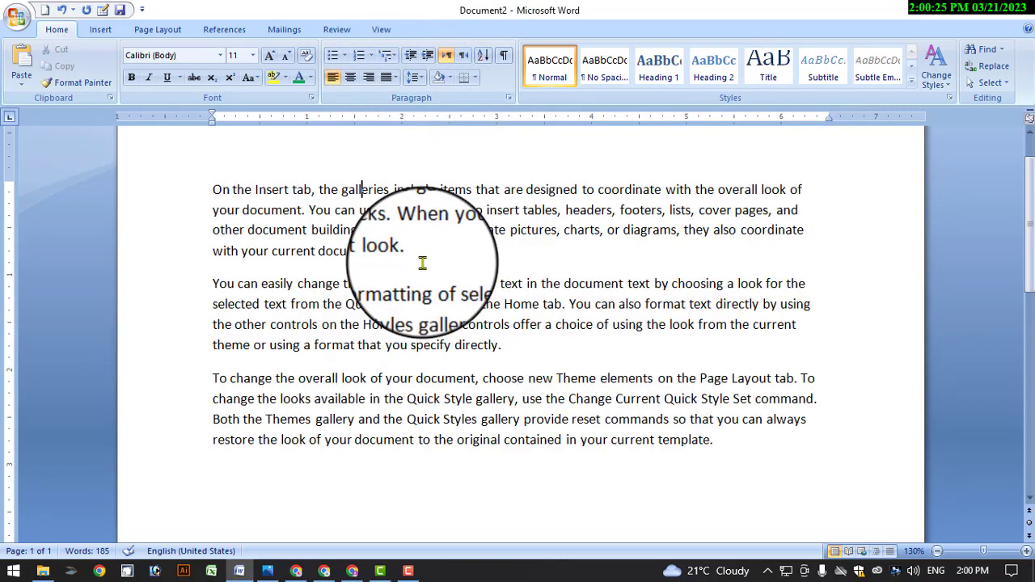
# - Add the sentence "A quick brown fox jumps over the lazy dog." at the end of the third paragraph
pyautogui.click(738, 457)
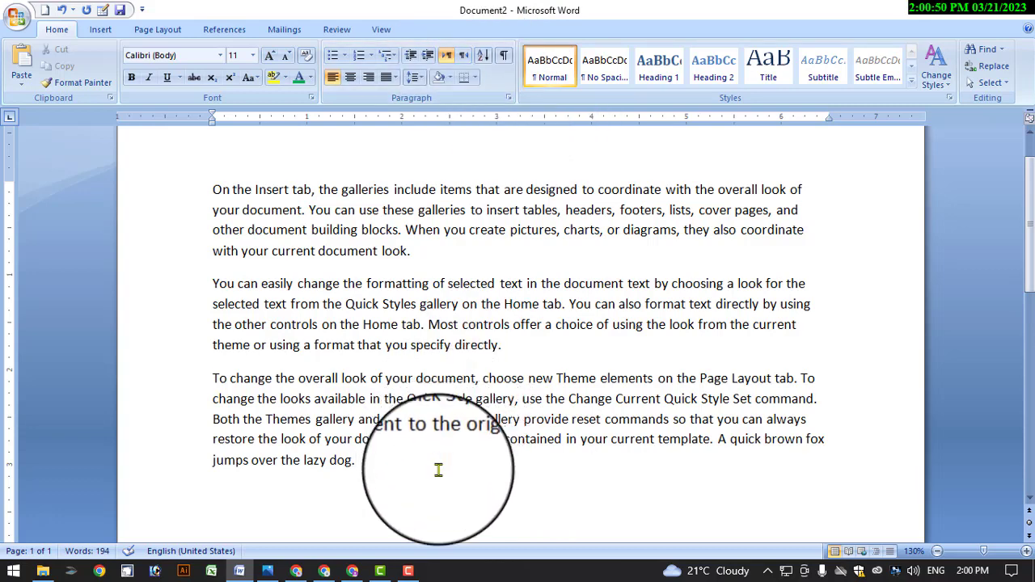
pyautogui.moveTo(445, 456); pyautogui.dragTo(199, 226)
pyautogui.click(367, 441)
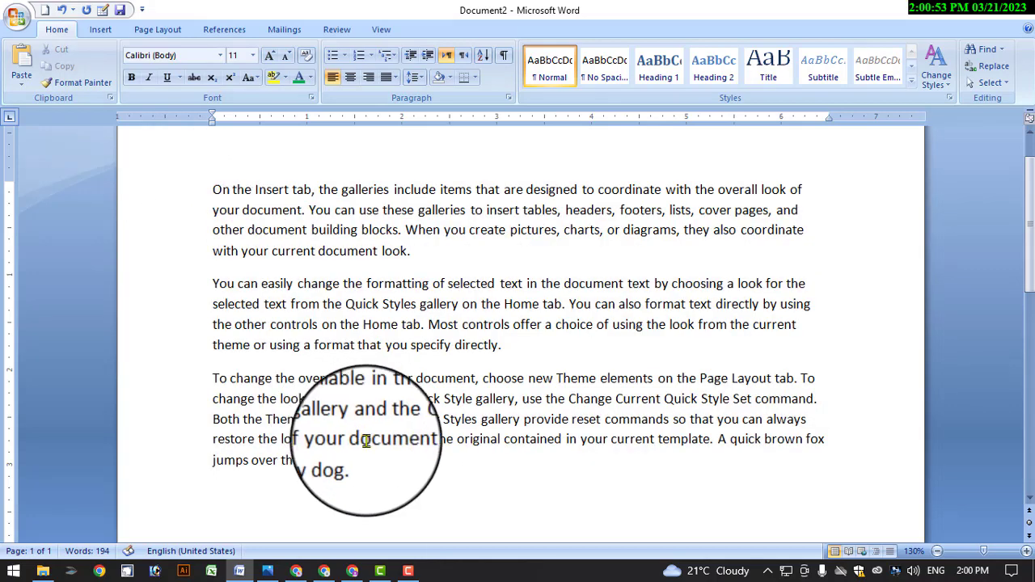
# - Switch the third paragraph's text direction back and forth between right-to-left and left-to-right, finishing with right-to-left
pyautogui.click(464, 55)
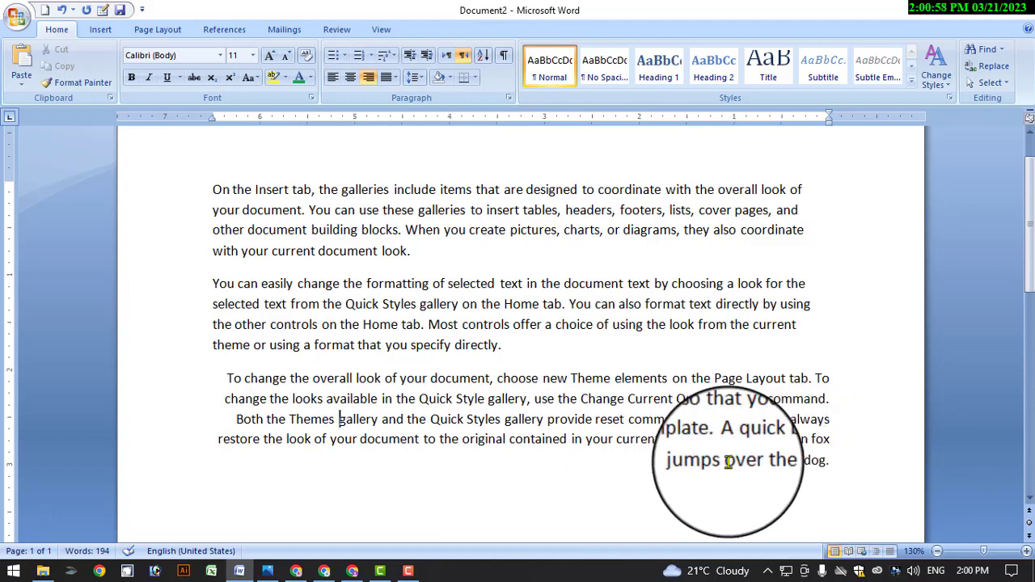
pyautogui.click(446, 55)
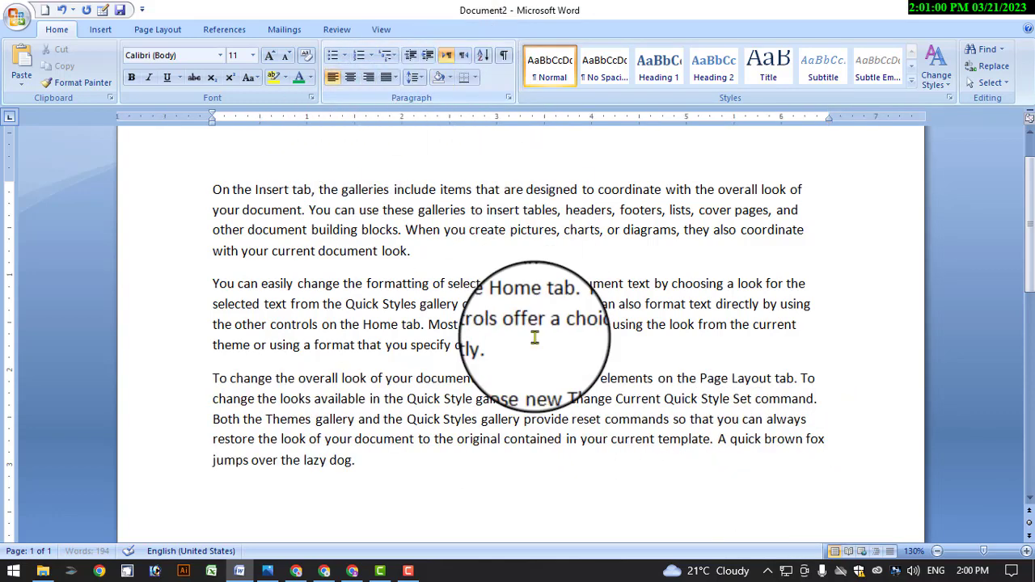
pyautogui.click(463, 55)
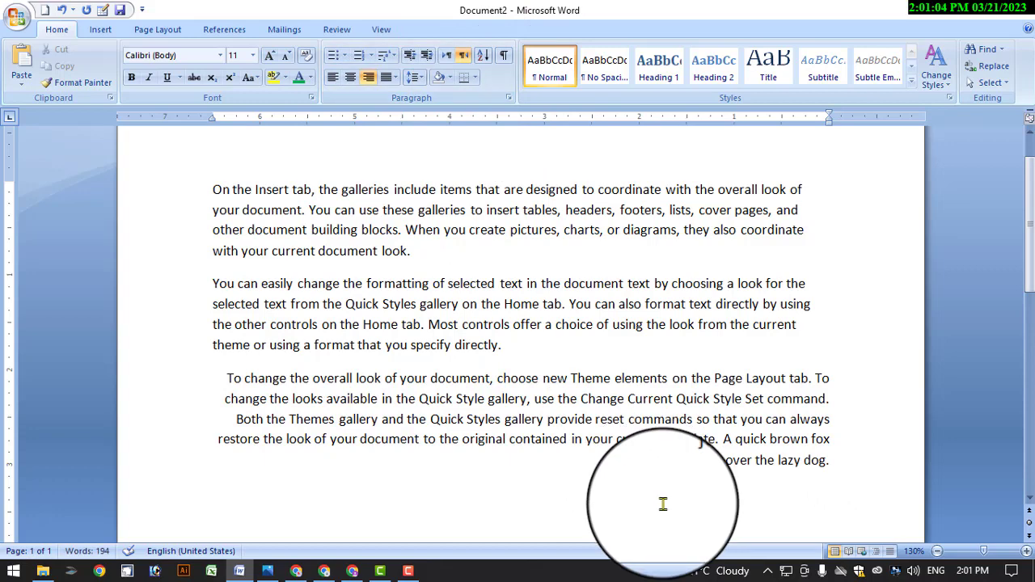
pyautogui.moveTo(558, 484); pyautogui.dragTo(699, 473)
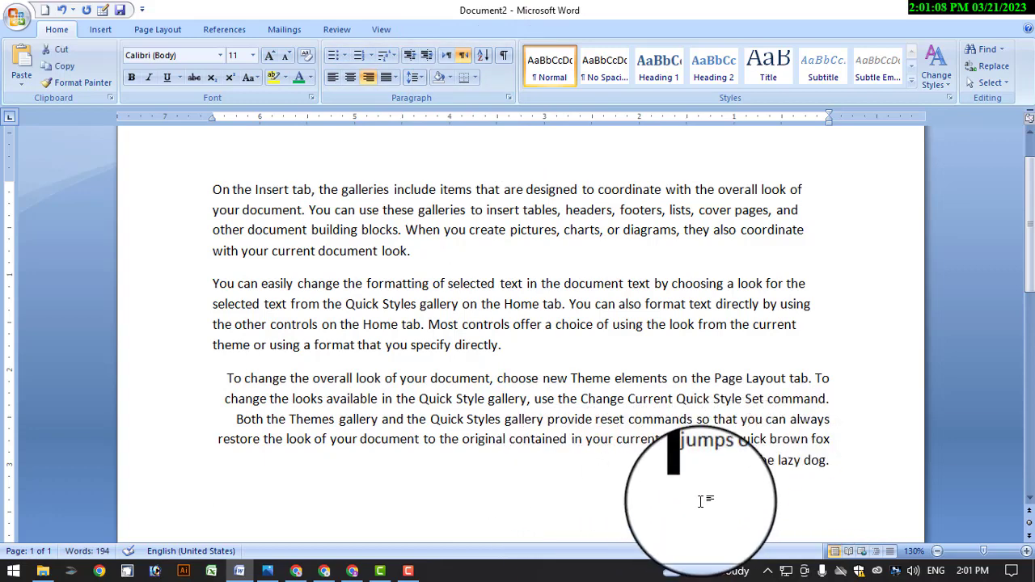
pyautogui.hotkey('ctrl', 'z')
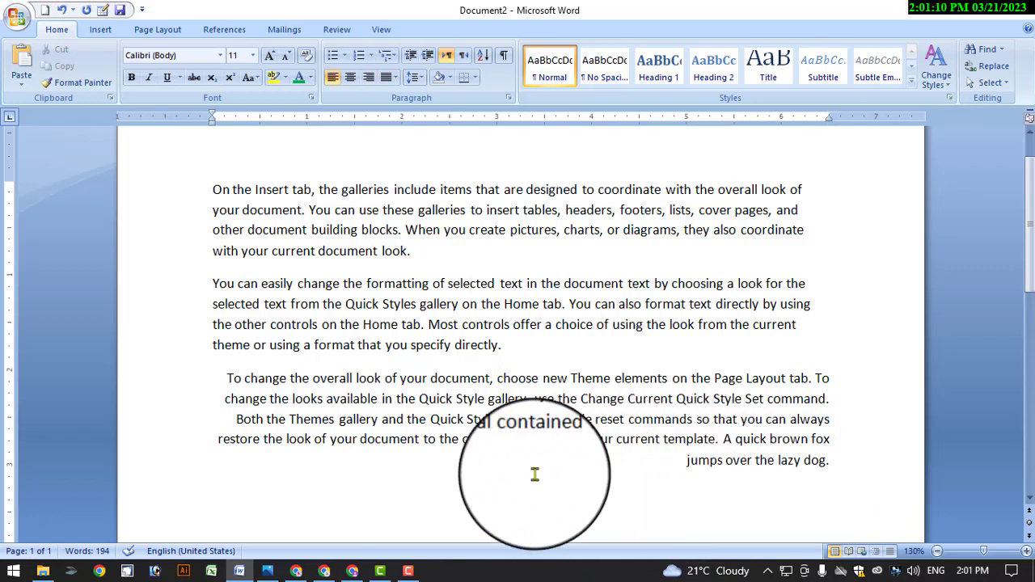
pyautogui.hotkey('ctrl', 'shift')
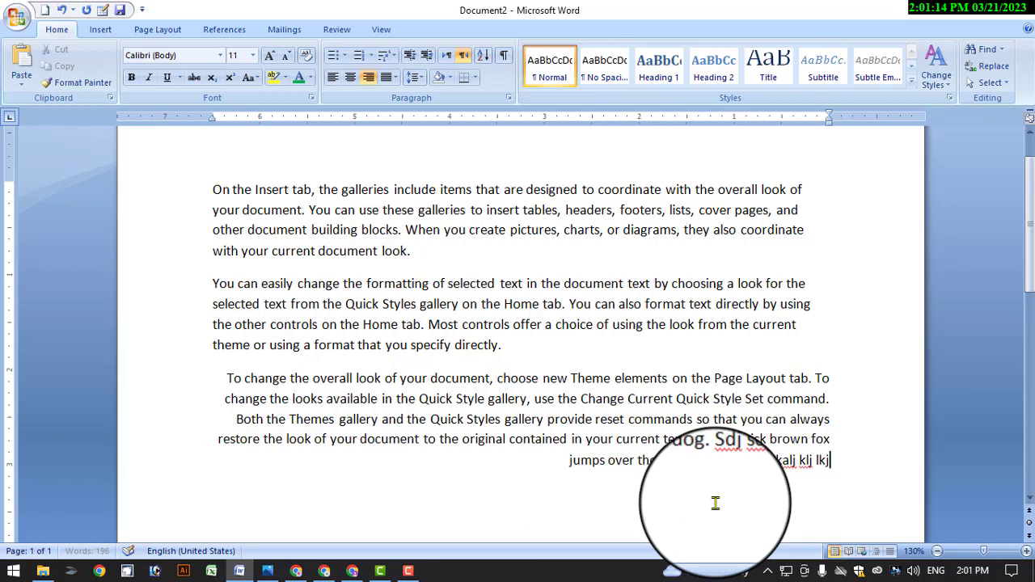
# - Add random filler words after "lazy dog." at the end of the right-to-left third paragraph
pyautogui.write('sdfsfs fsdfd fsd sdf')
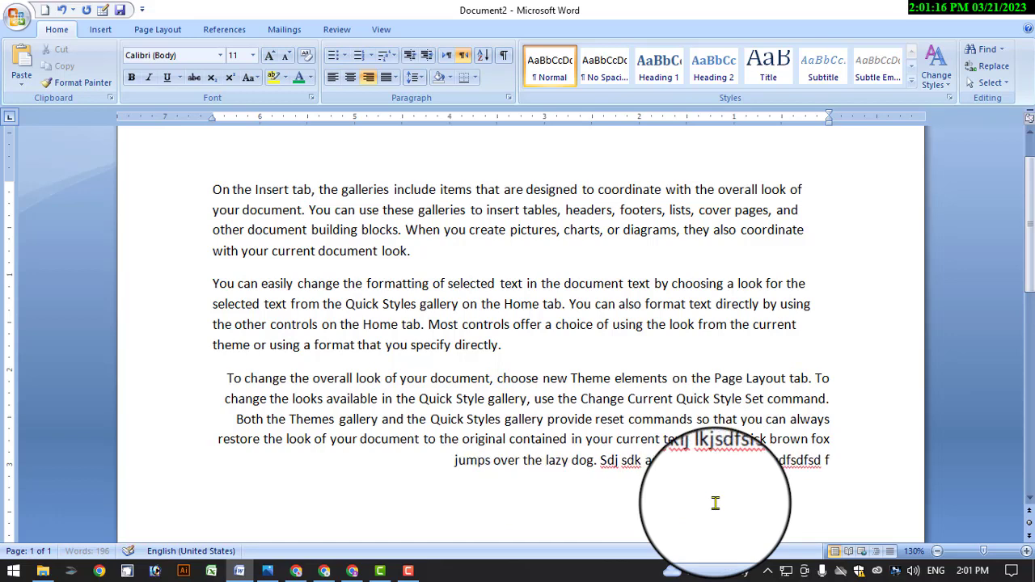
pyautogui.write(' sdffsdfsd sf s')
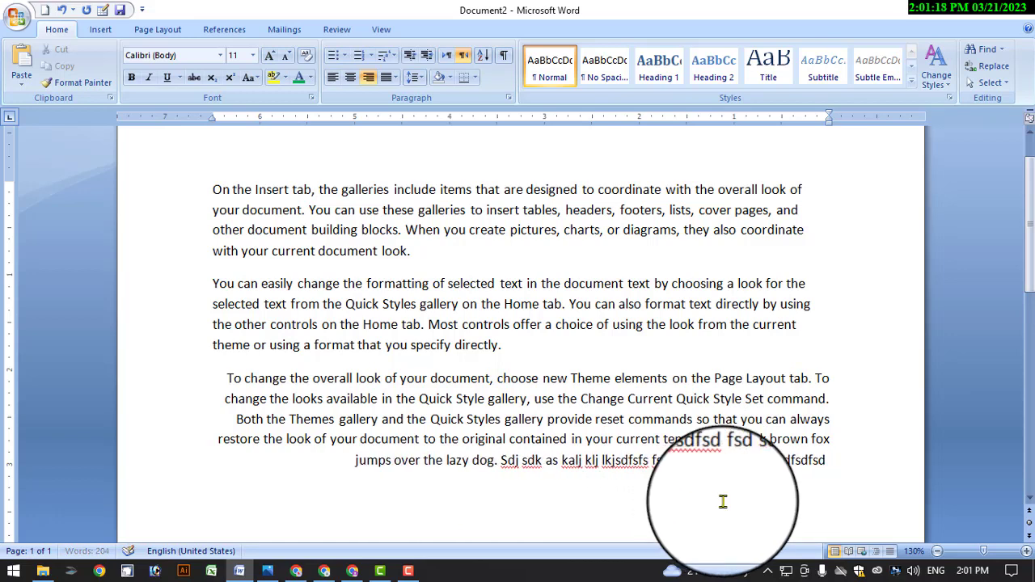
pyautogui.write('fsdf s')
# - Return the third paragraph to left-to-right direction and extend the filler text at its end
pyautogui.scroll(-3, 799, 458)
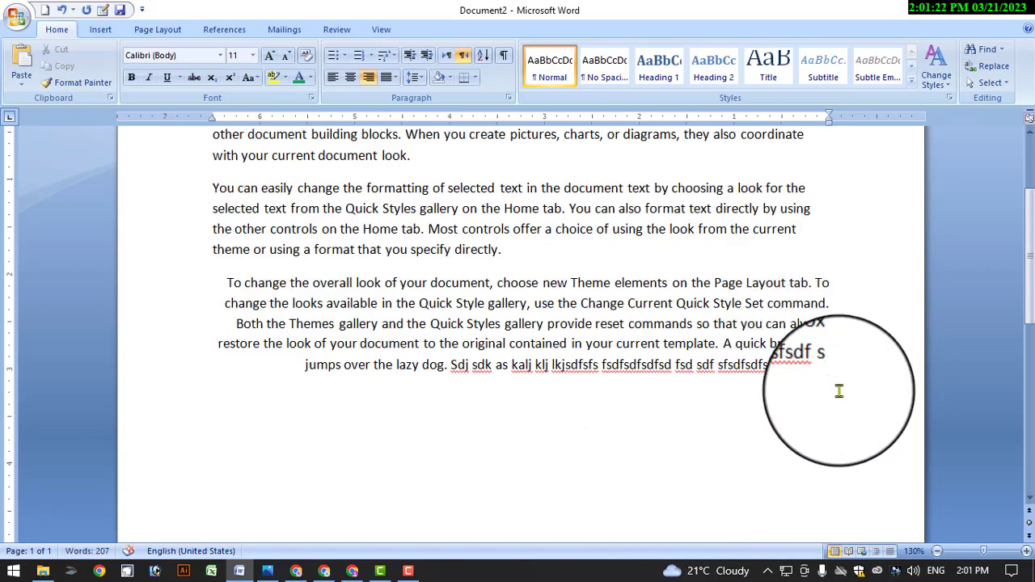
pyautogui.tripleClick(858, 371)
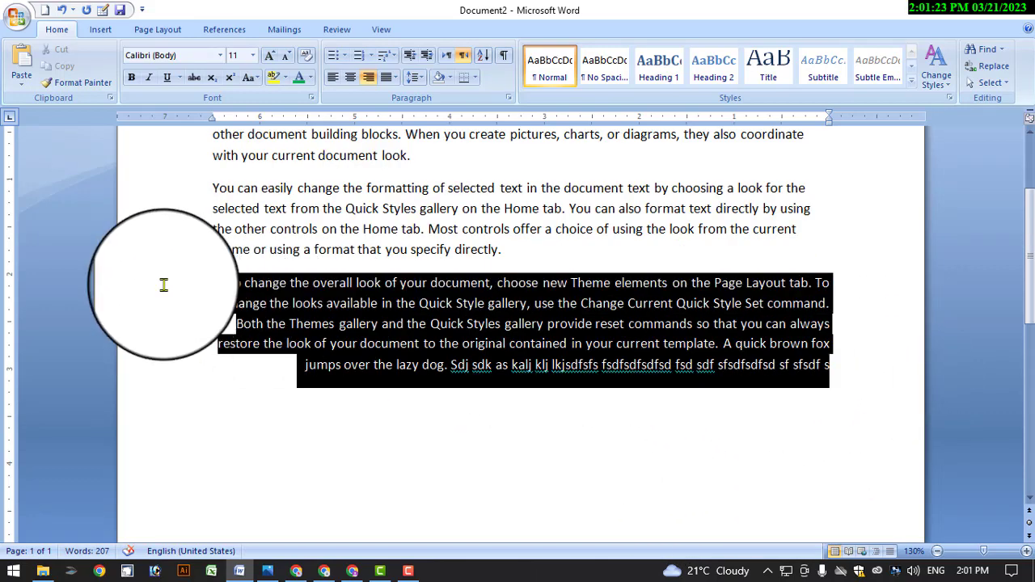
pyautogui.click(447, 56)
pyautogui.click(817, 389)
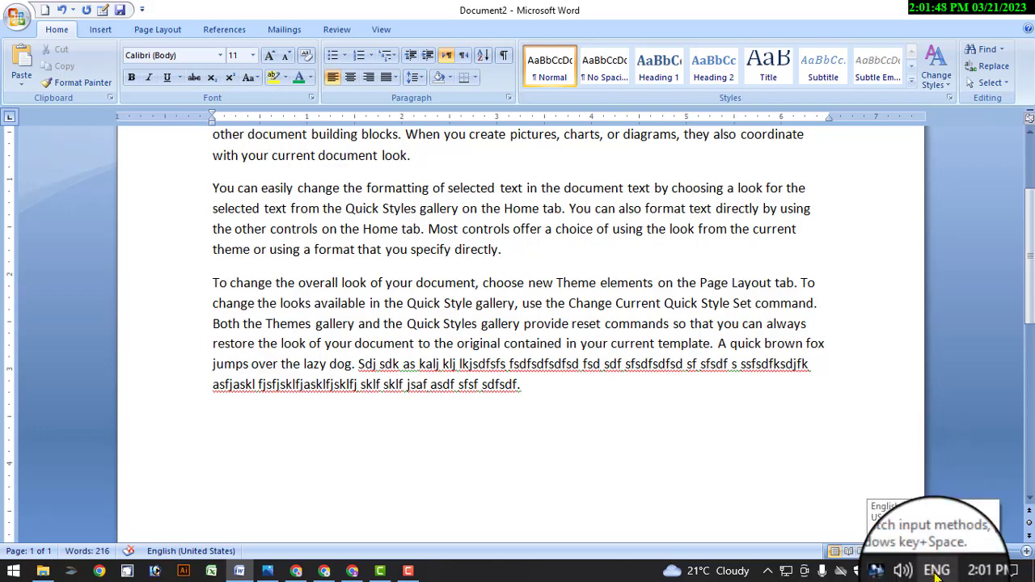
# - Switch the keyboard input language to Urdu and write "پاکستان ہمارا پیارا وطن ہے ۔" below the third paragraph
pyautogui.click(936, 568)
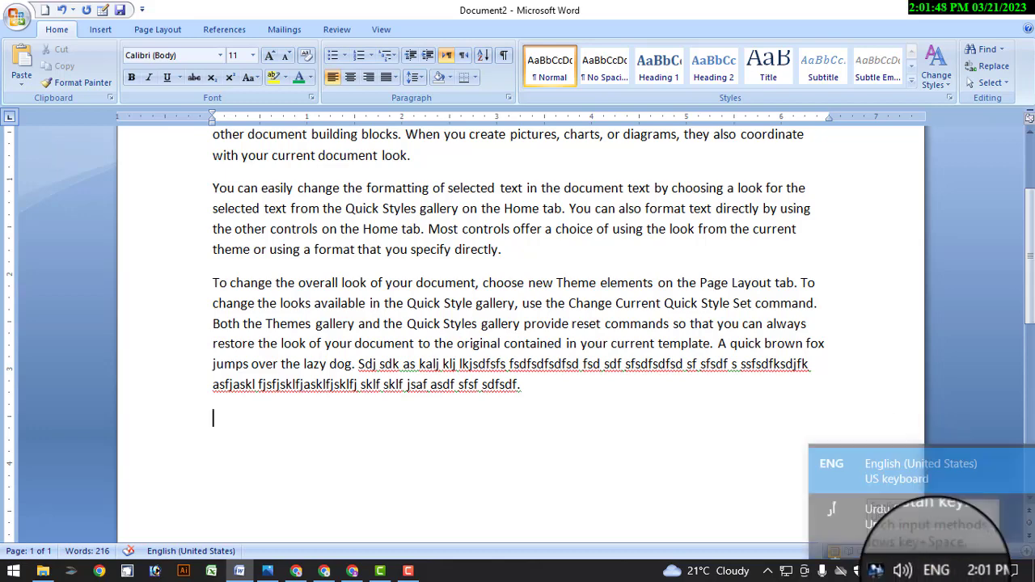
pyautogui.click(907, 492)
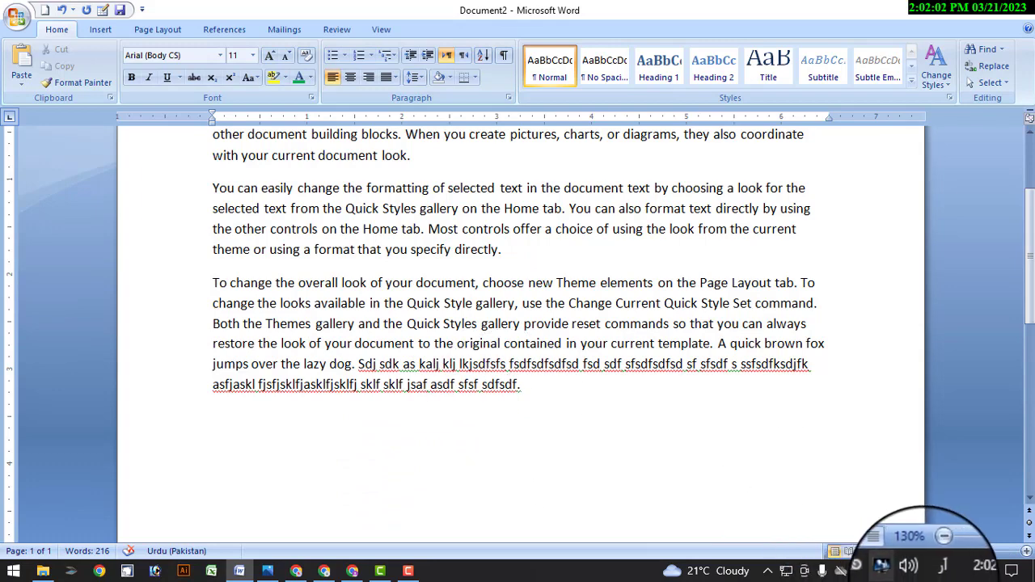
pyautogui.click(943, 569)
pyautogui.click(878, 492)
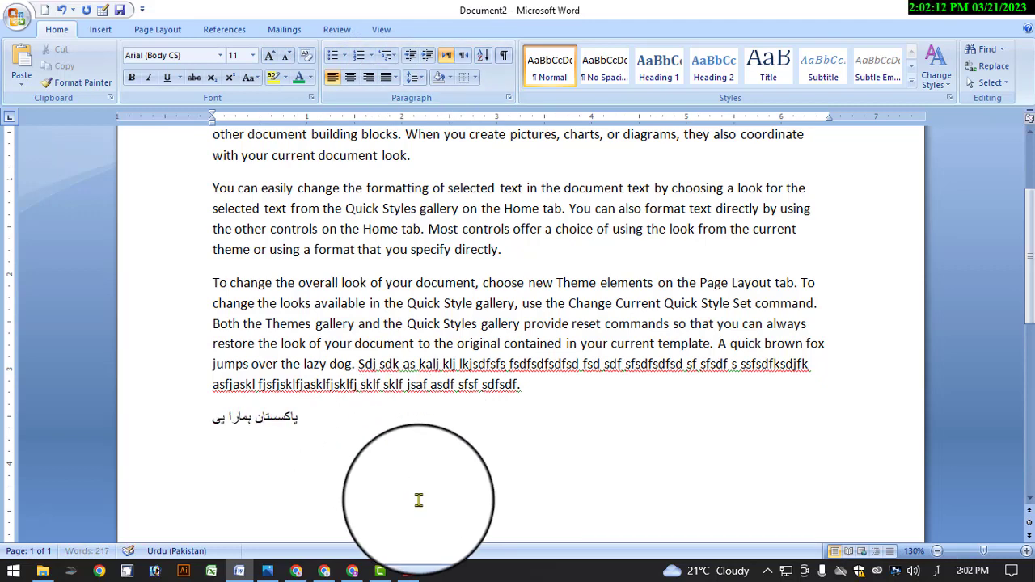
pyautogui.write('ارا وطن ہے۔')
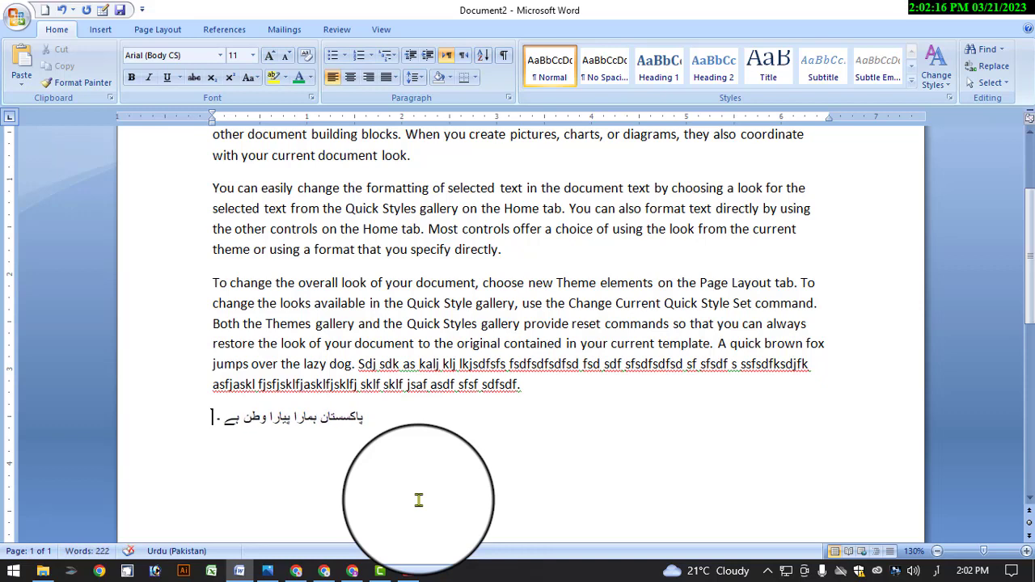
# - Set the Urdu line to right-to-left direction and add "پاکستان اسلام کے نام پر قائم ہوا تھا۔" at its end
pyautogui.click(356, 425)
pyautogui.moveTo(378, 422); pyautogui.dragTo(234, 419)
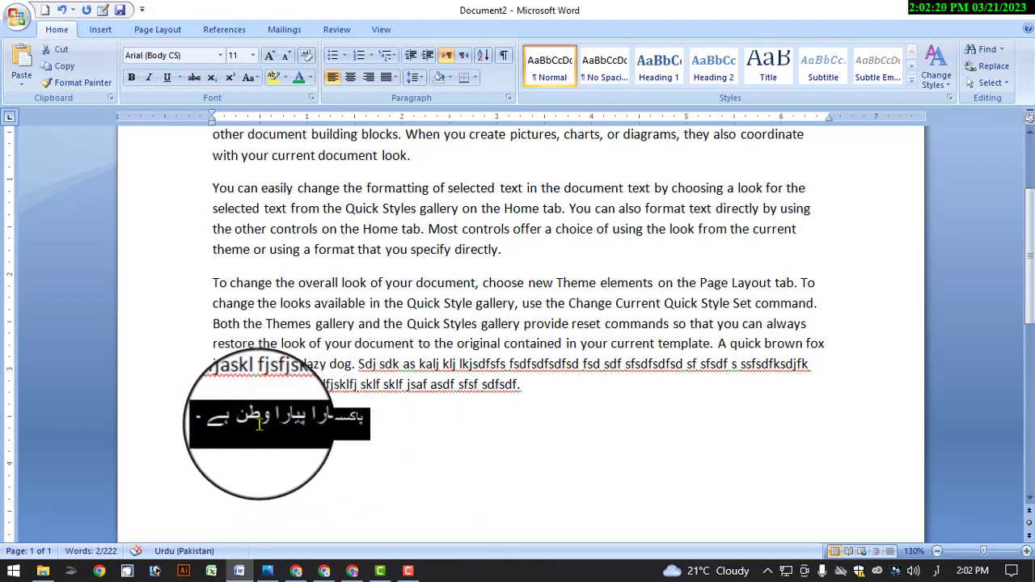
pyautogui.click(463, 61)
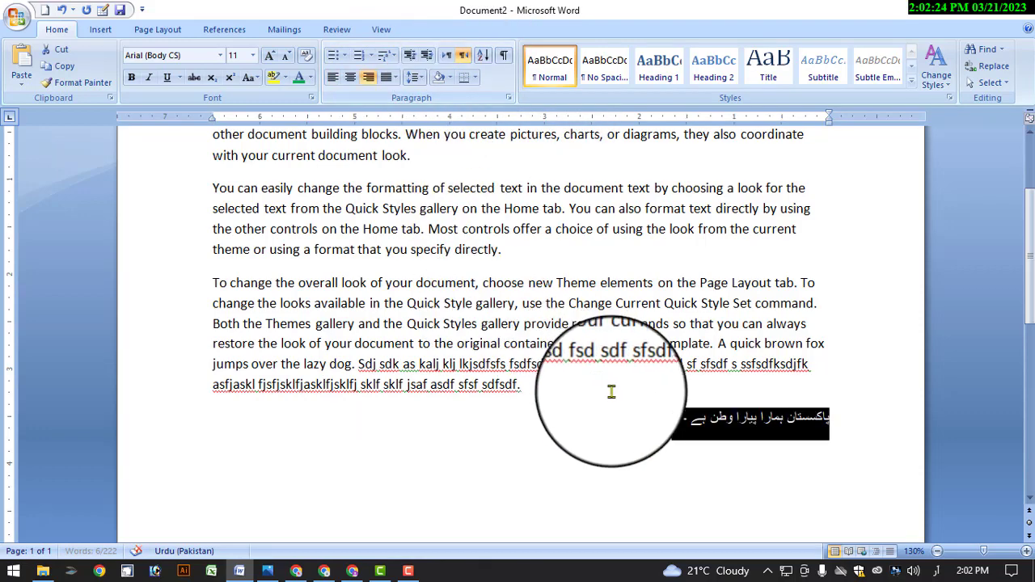
pyautogui.click(627, 444)
pyautogui.click(639, 436)
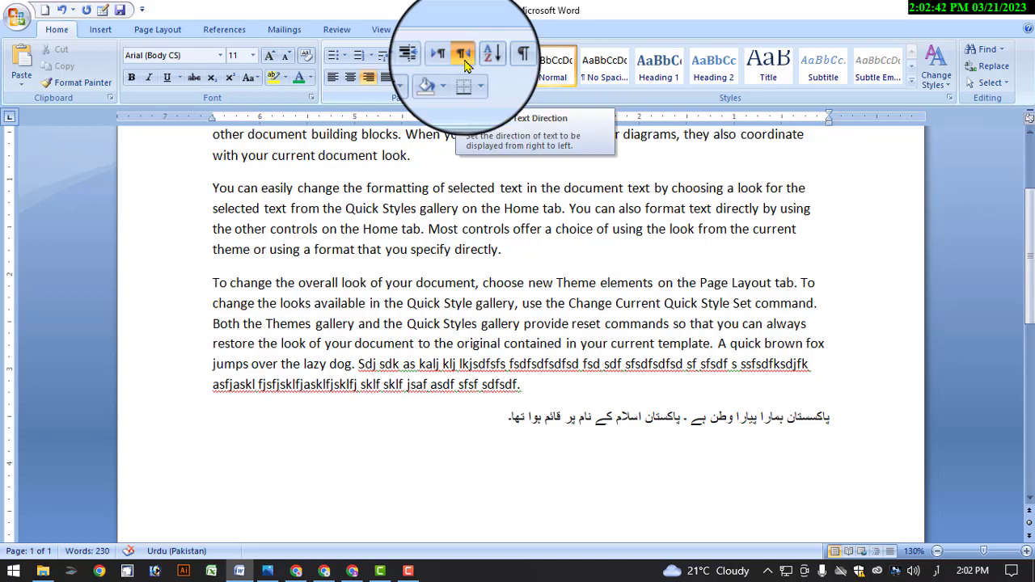
# - Select the whole text and apply centre, right and finally left alignment to it
pyautogui.moveTo(860, 415); pyautogui.dragTo(194, 169)
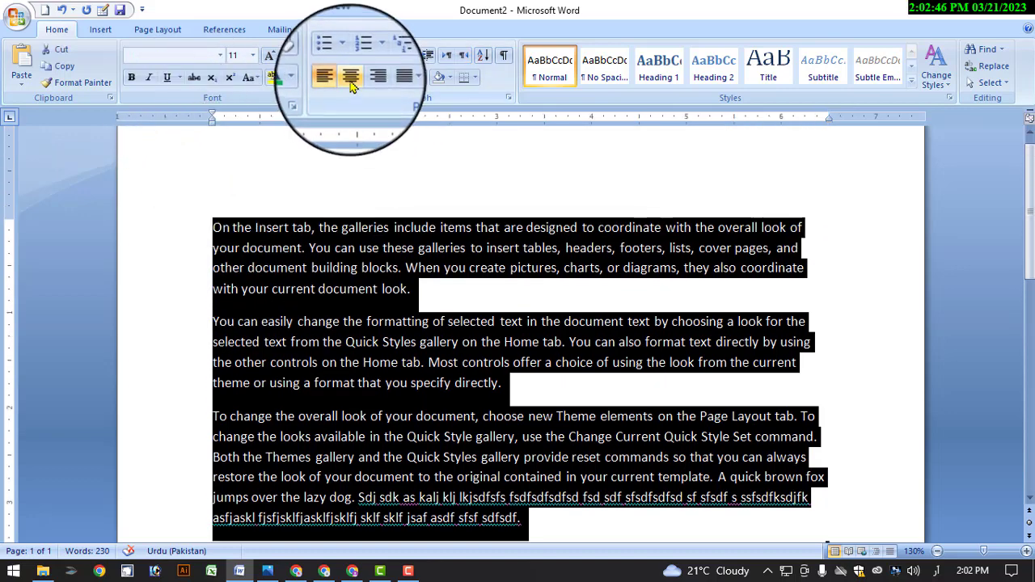
pyautogui.click(445, 55)
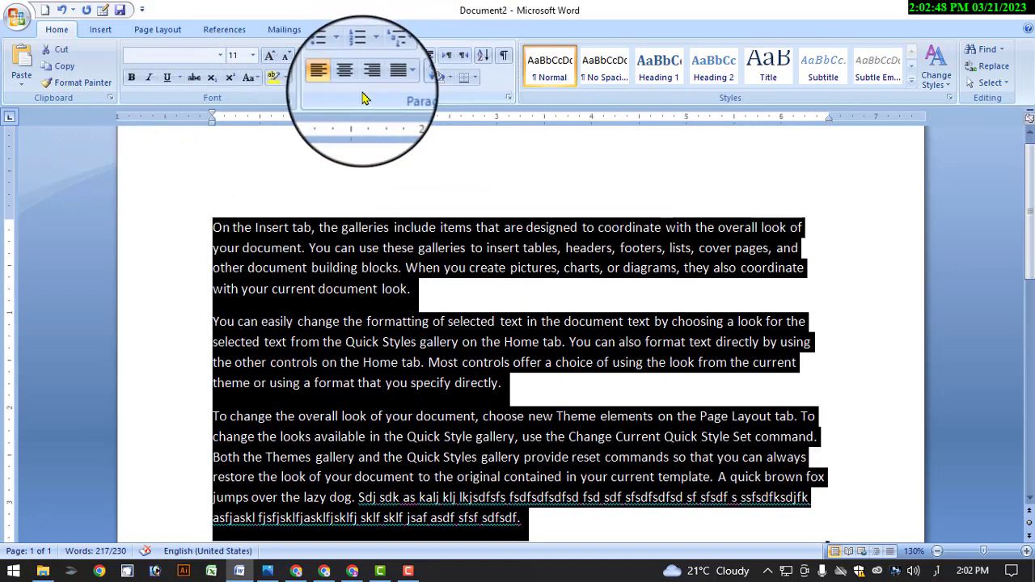
pyautogui.click(353, 83)
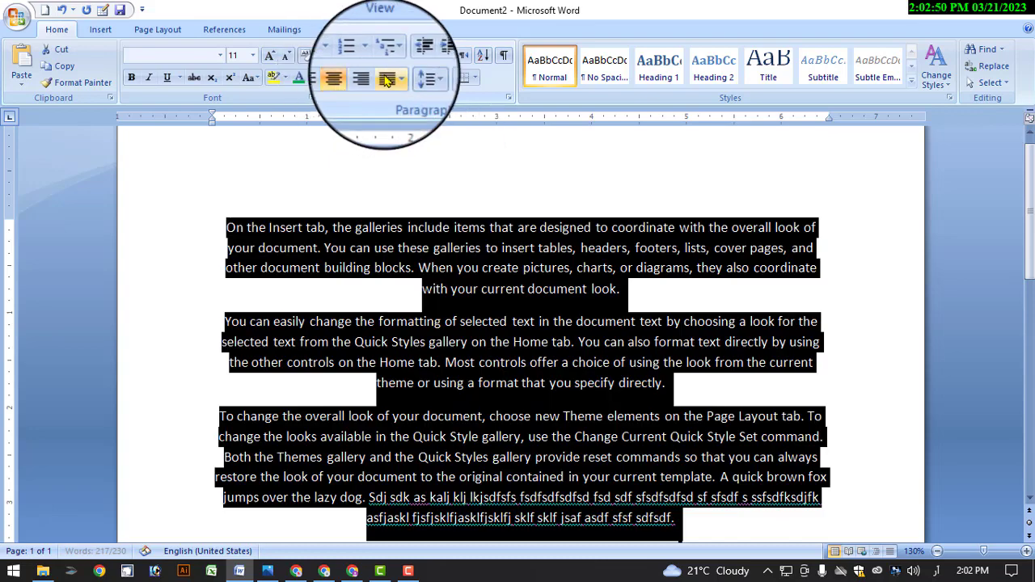
pyautogui.click(375, 82)
pyautogui.click(335, 83)
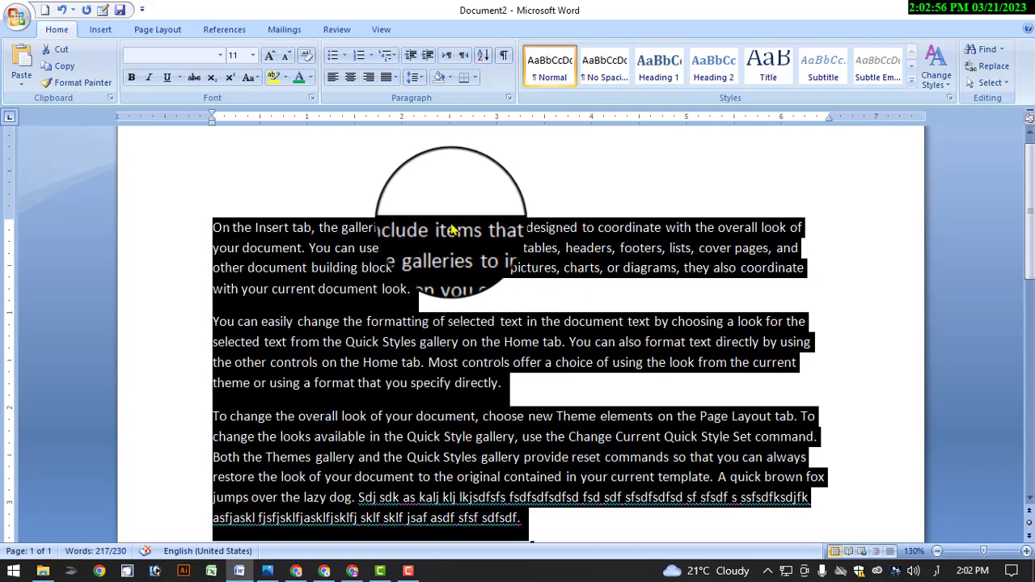
# - Delete the Urdu line at the end of the document
pyautogui.scroll(-2, 457, 248)
pyautogui.click(566, 434)
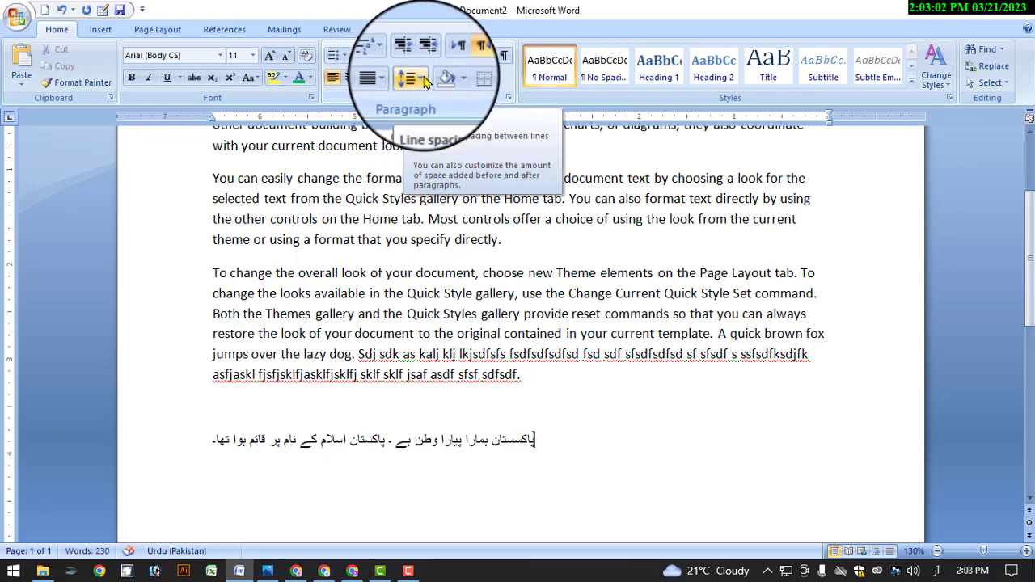
pyautogui.moveTo(346, 439); pyautogui.dragTo(198, 443)
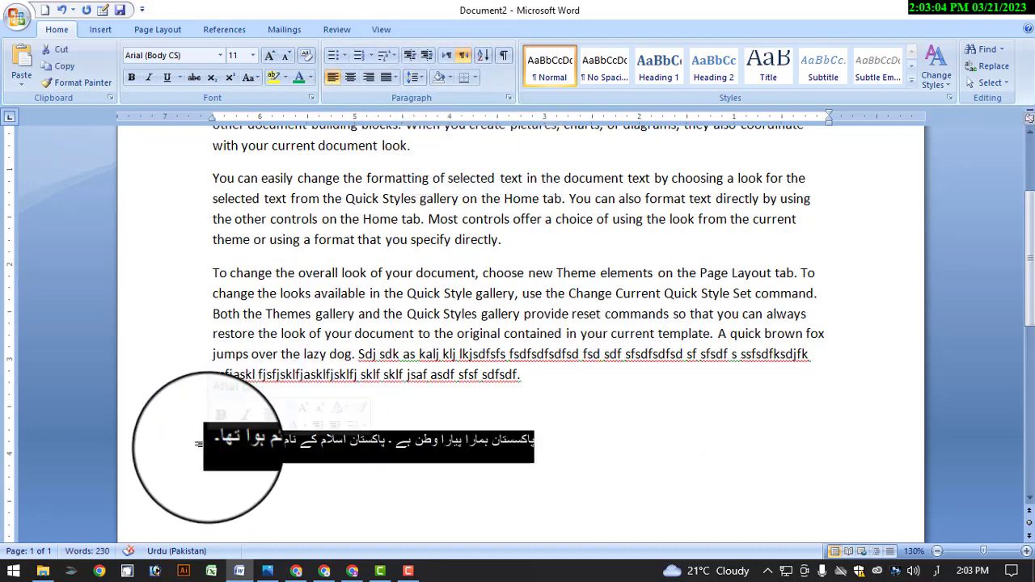
pyautogui.press('Delete')
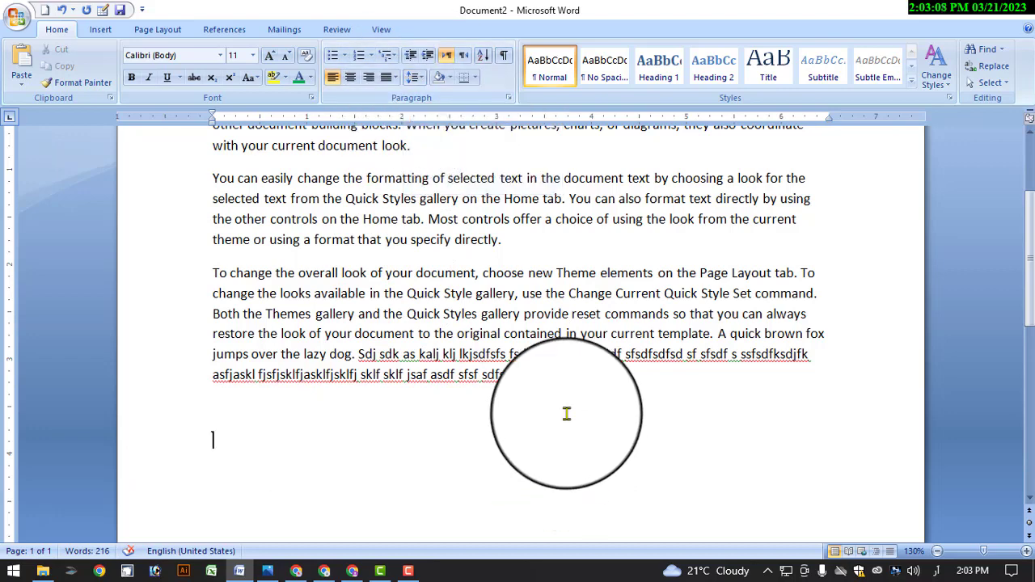
# - Set the line spacing of the whole first paragraph to 2.0
pyautogui.scroll(2, 388, 356)
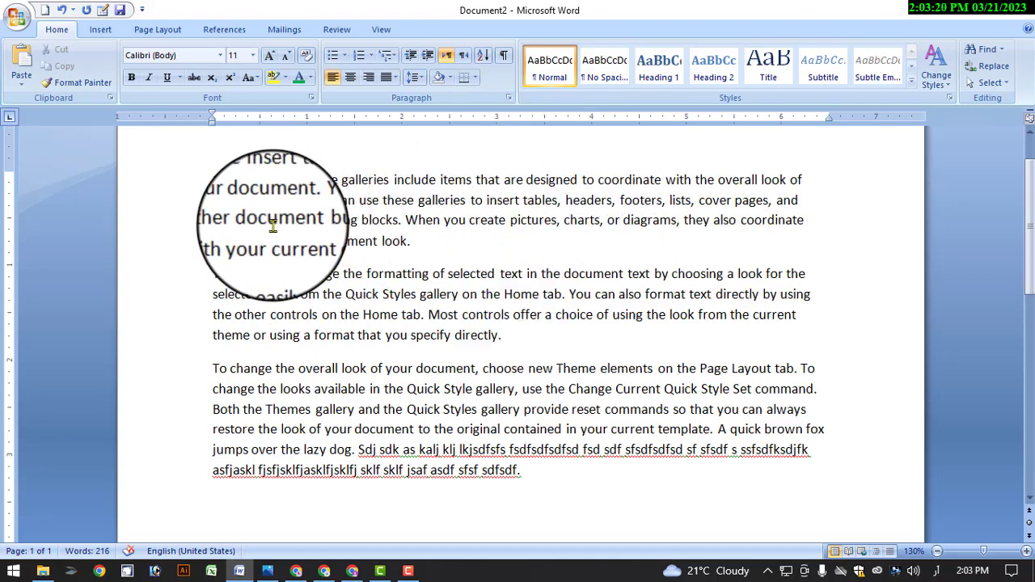
pyautogui.moveTo(214, 180); pyautogui.dragTo(477, 154)
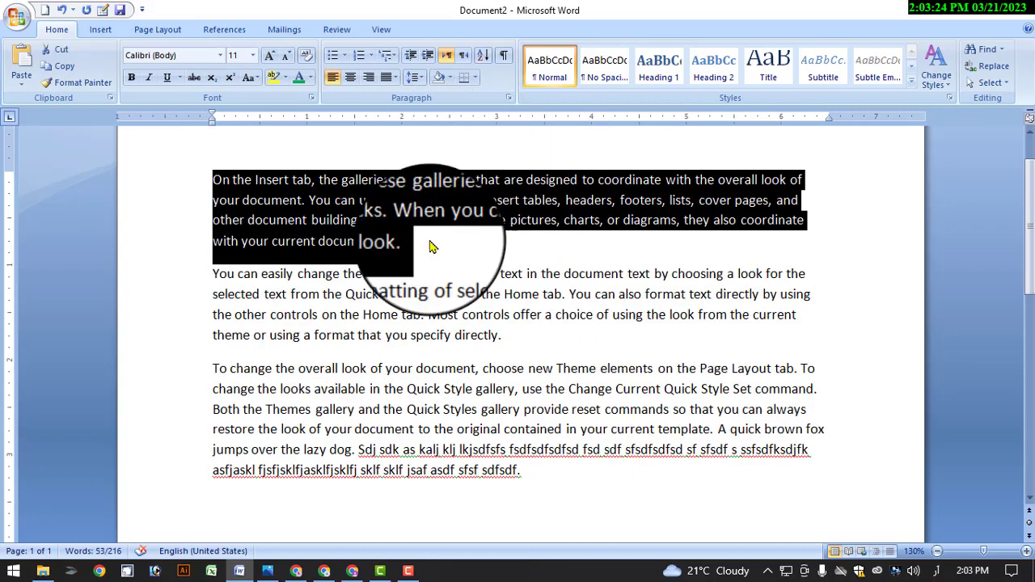
pyautogui.click(410, 76)
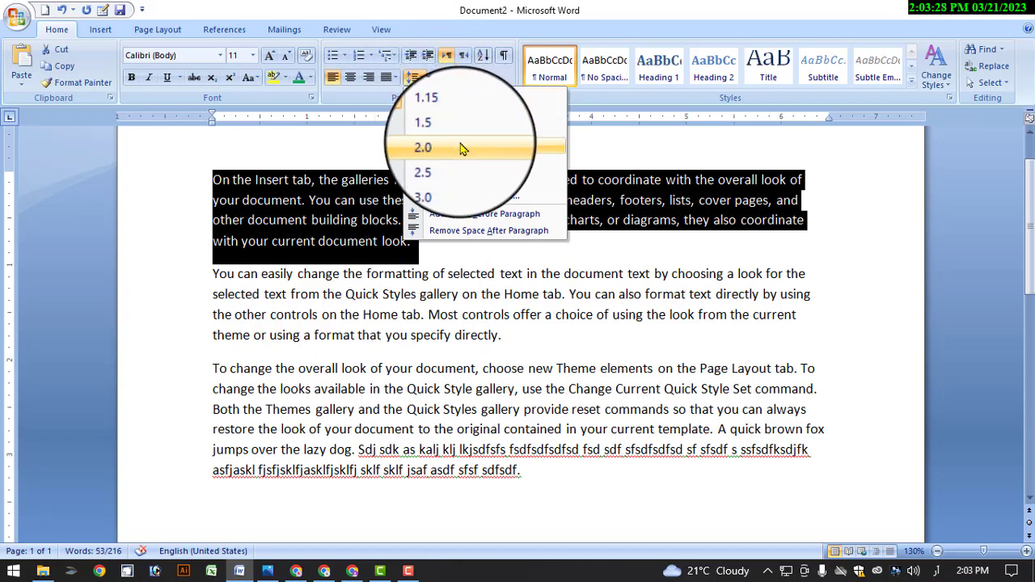
pyautogui.click(462, 149)
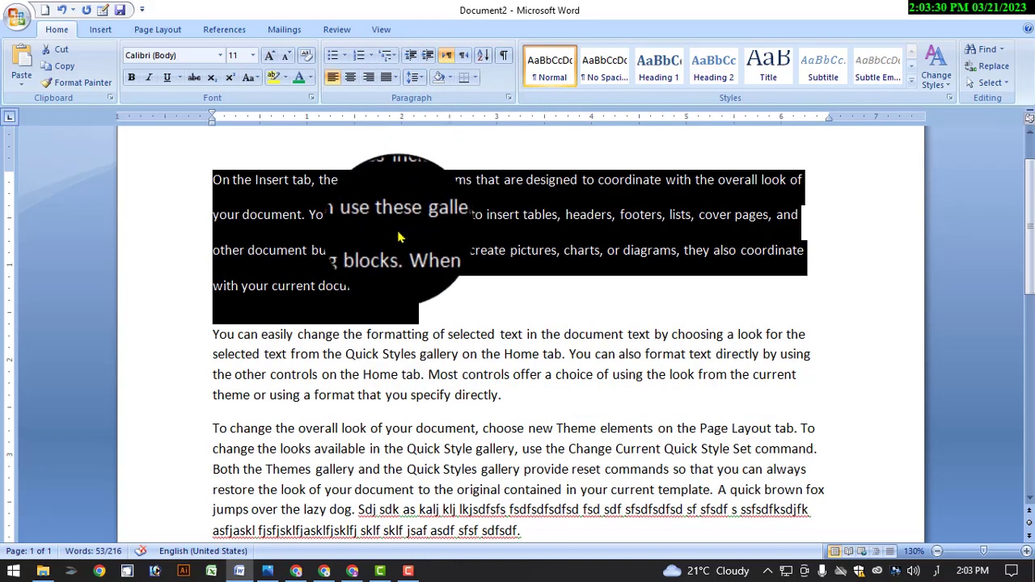
pyautogui.click(449, 353)
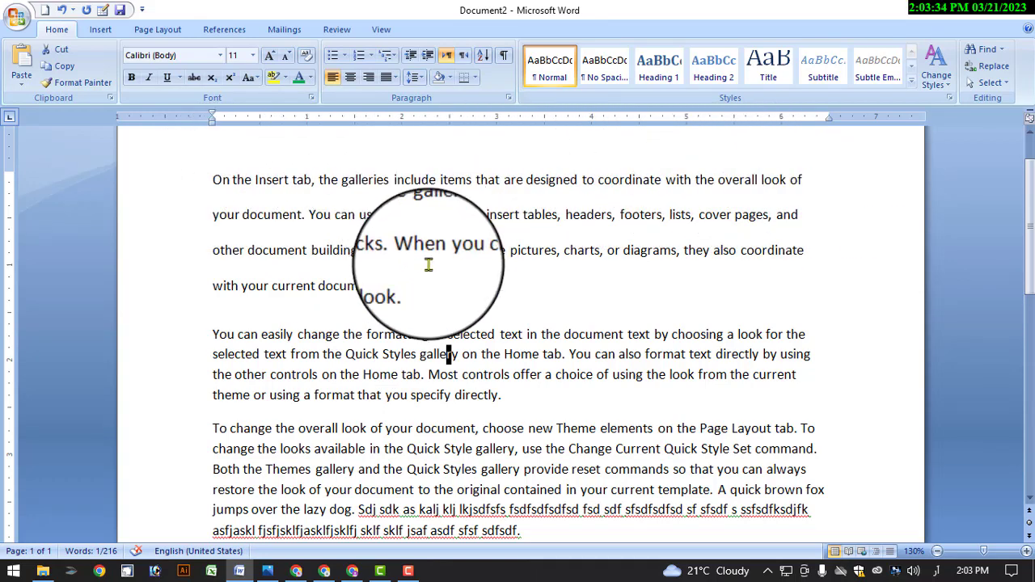
# - Reduce the first paragraph's line spacing to 1.5
pyautogui.doubleClick(159, 194)
pyautogui.click(429, 81)
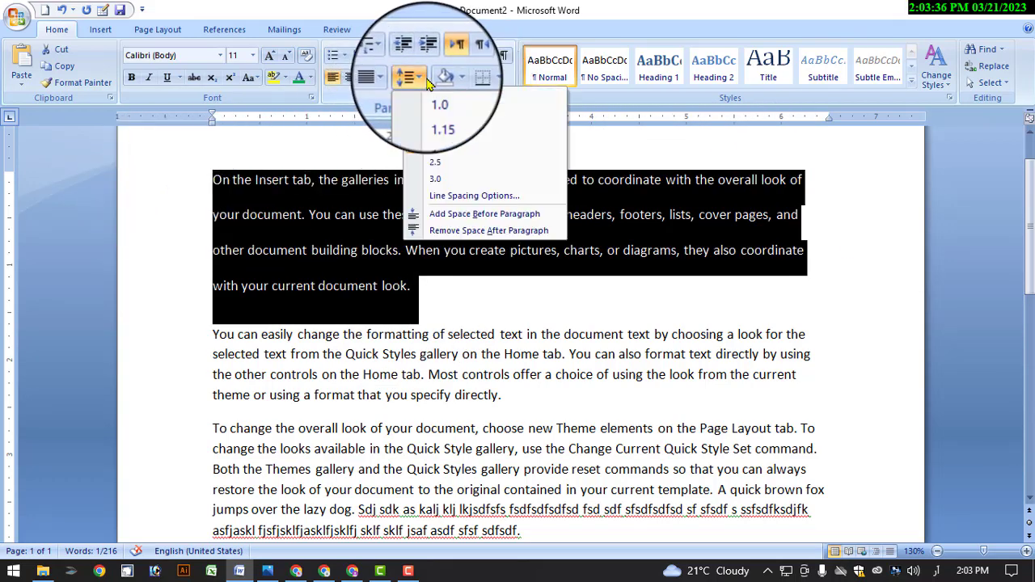
pyautogui.click(425, 146)
pyautogui.click(420, 226)
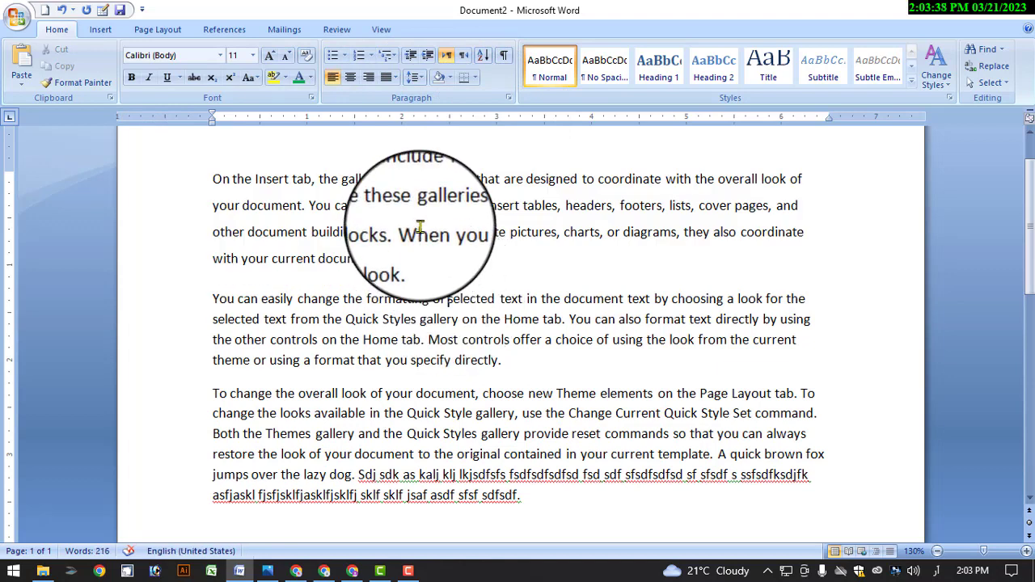
# - Set the first paragraph's line spacing to 1.15 and then to 1.0
pyautogui.moveTo(426, 255); pyautogui.dragTo(194, 178)
pyautogui.click(413, 77)
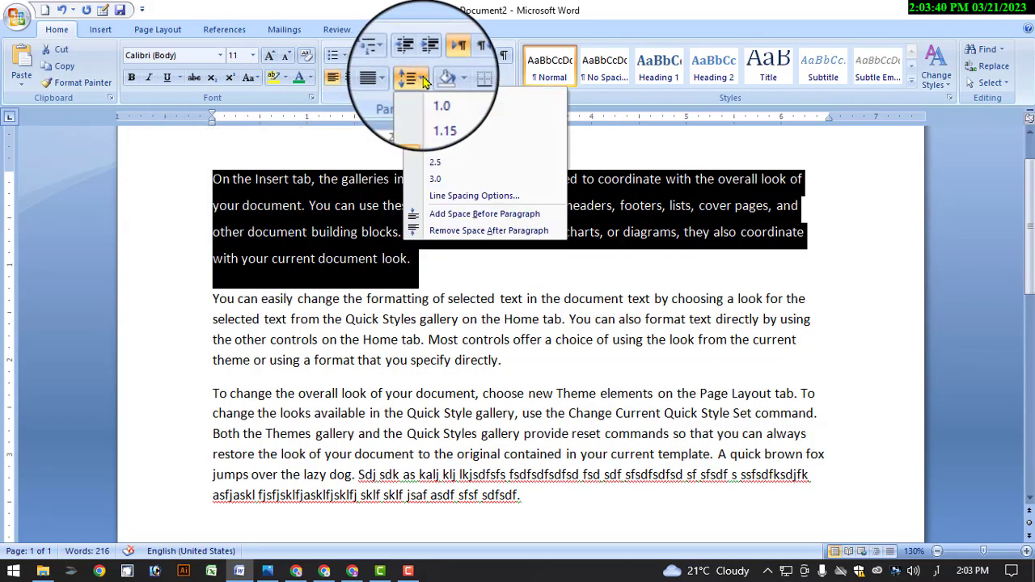
pyautogui.click(437, 115)
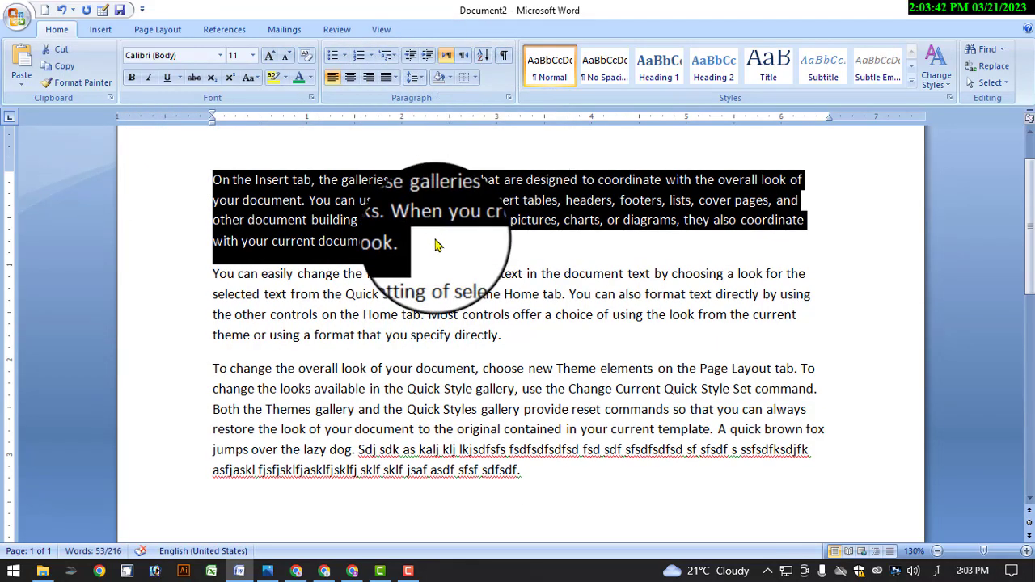
pyautogui.click(414, 77)
pyautogui.click(433, 99)
pyautogui.click(448, 232)
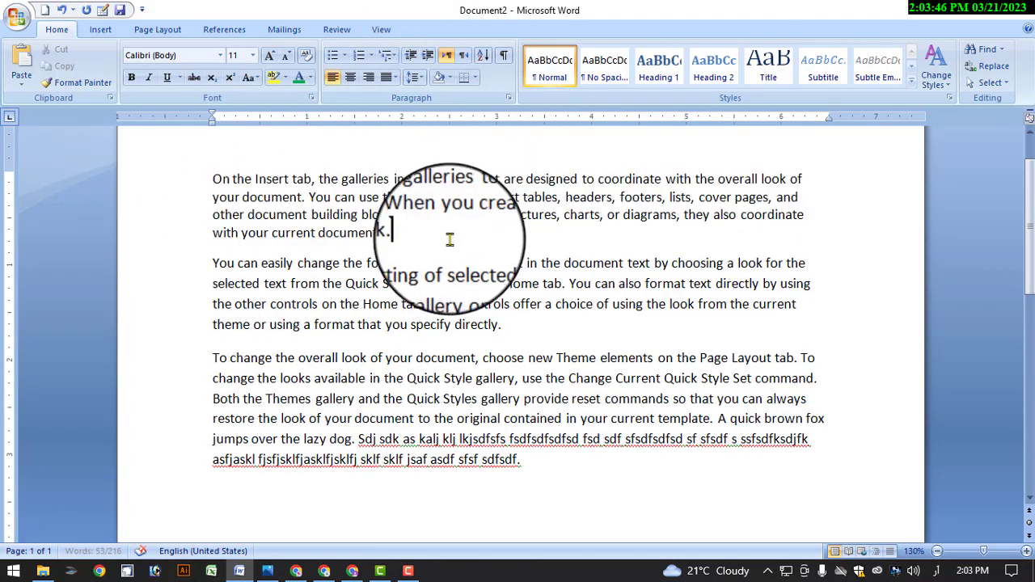
# - Select the first paragraph again and give it 1.5 line spacing
pyautogui.tripleClick(215, 187)
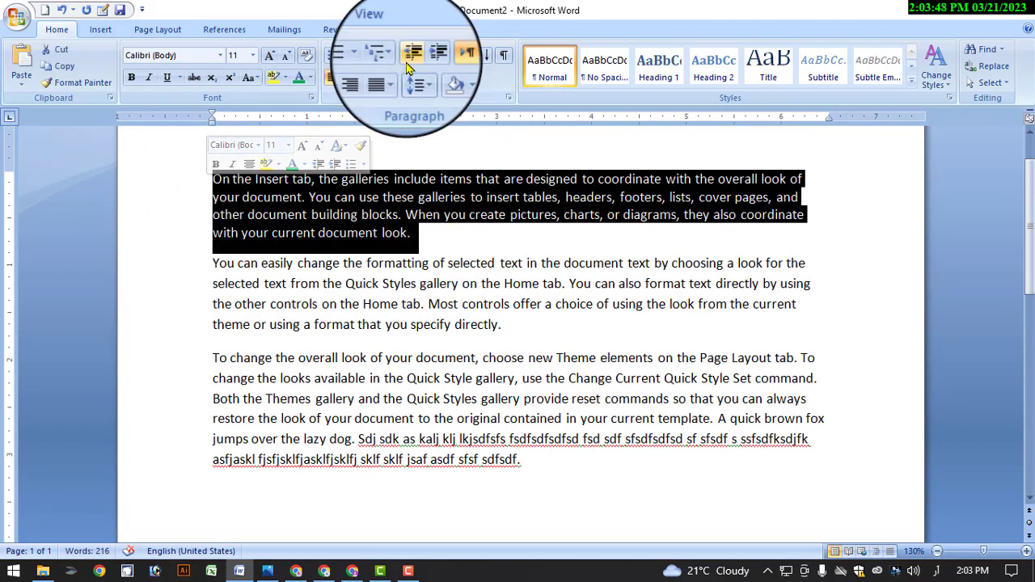
pyautogui.click(422, 81)
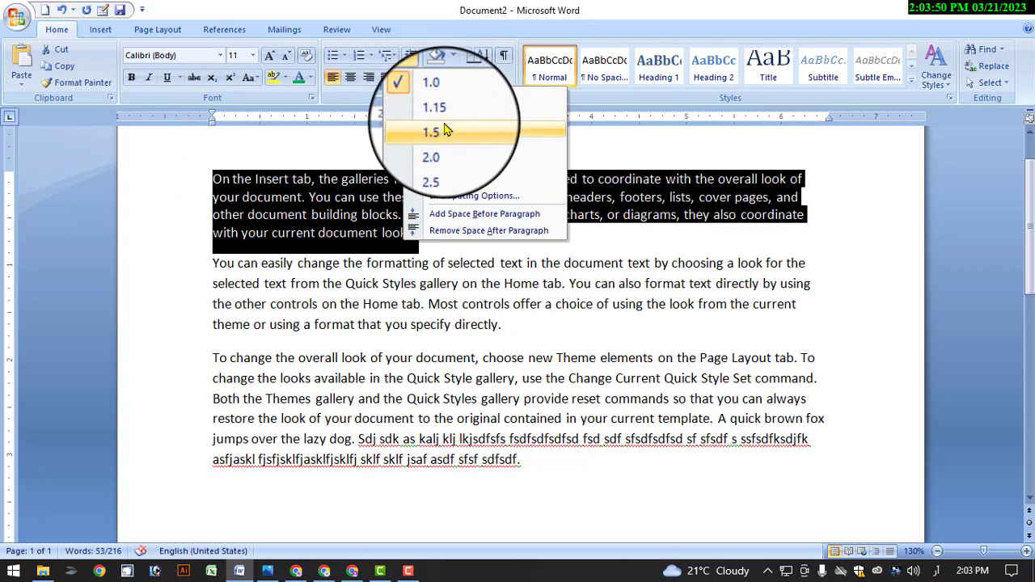
pyautogui.click(446, 131)
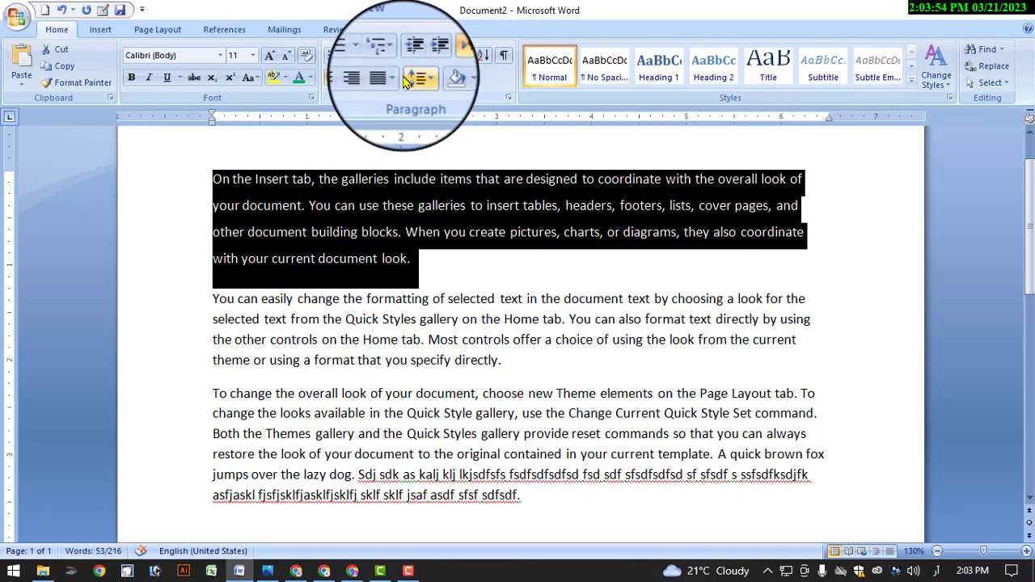
pyautogui.click(451, 78)
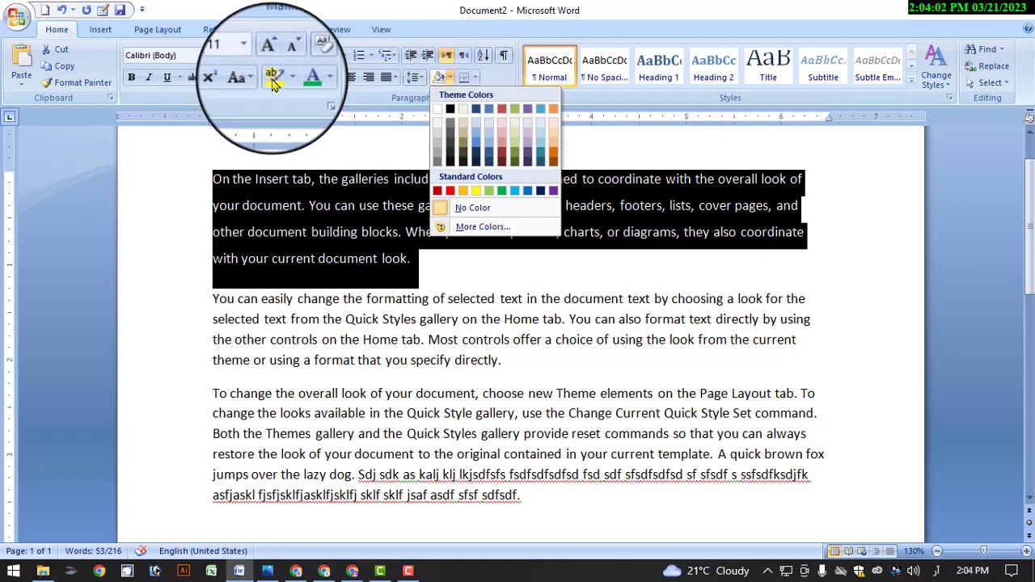
pyautogui.click(363, 102)
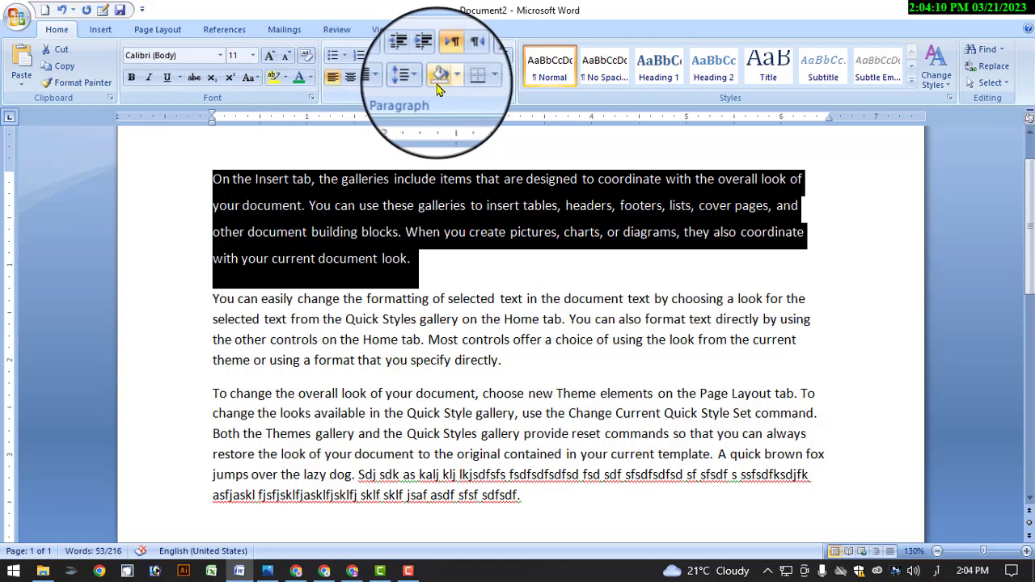
pyautogui.click(385, 239)
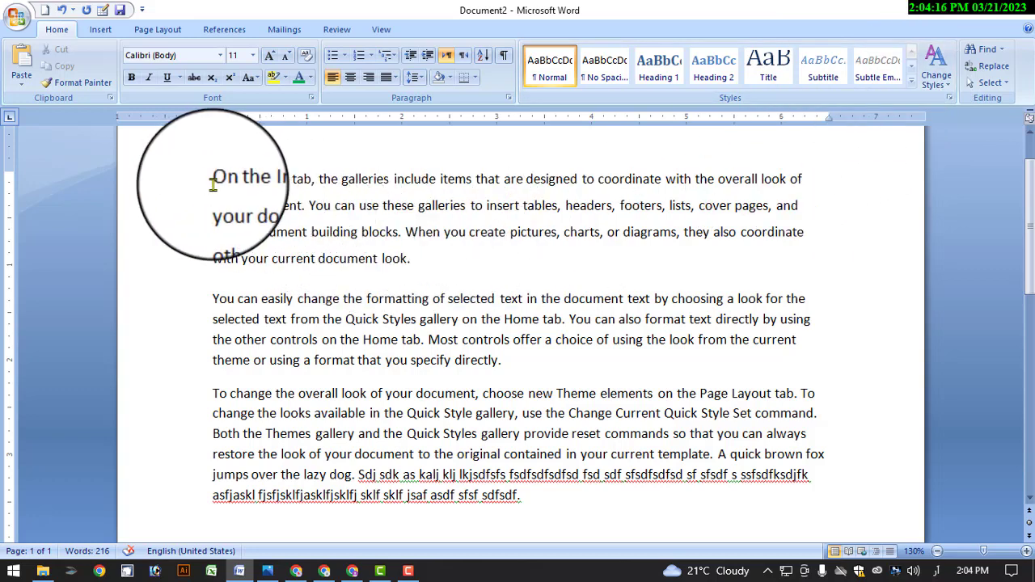
# - Highlight the first two lines of the first paragraph with the yellow text highlight colour
pyautogui.moveTo(213, 179); pyautogui.dragTo(807, 217)
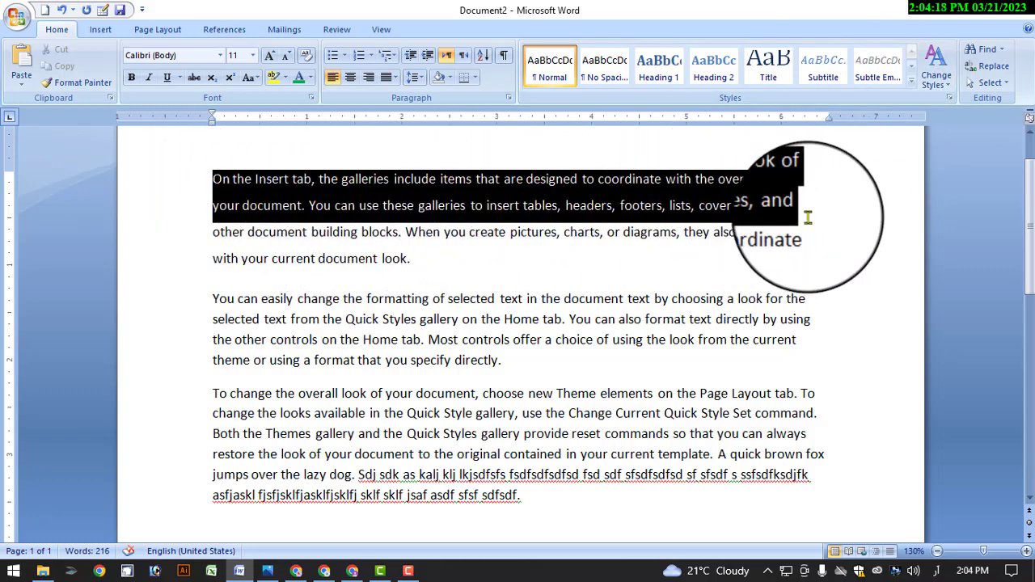
pyautogui.click(272, 78)
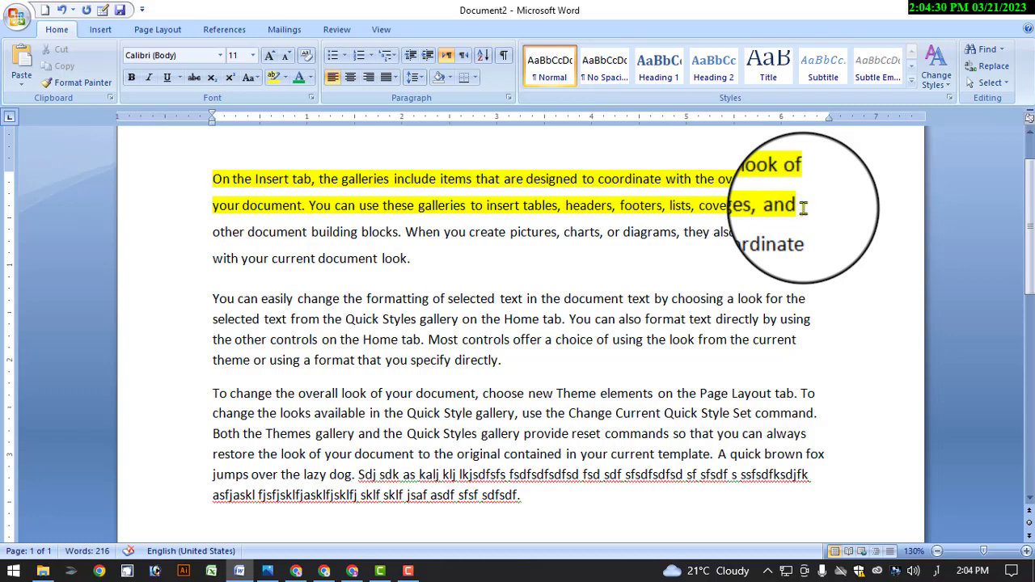
pyautogui.moveTo(198, 243); pyautogui.dragTo(202, 260)
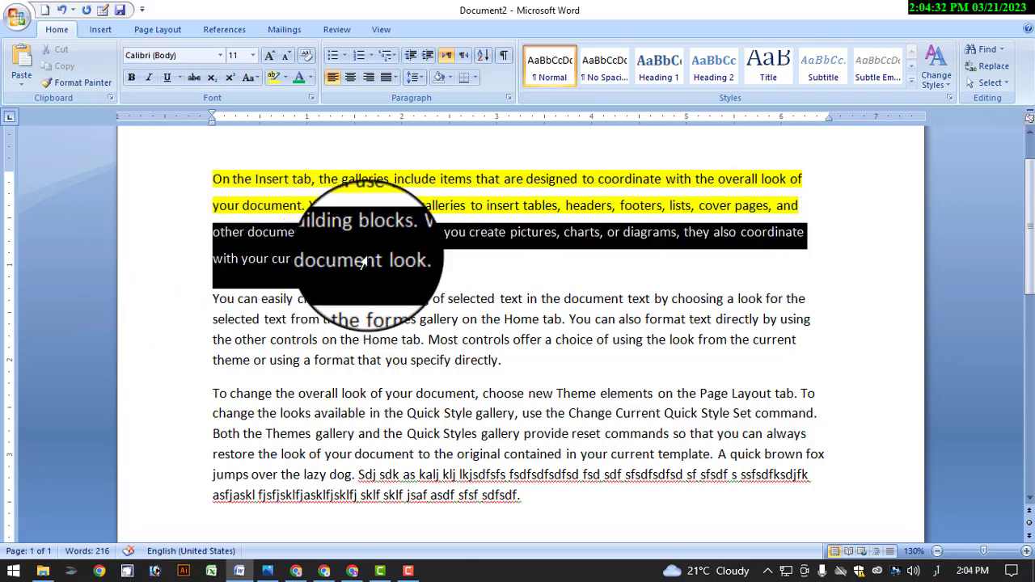
pyautogui.click(452, 79)
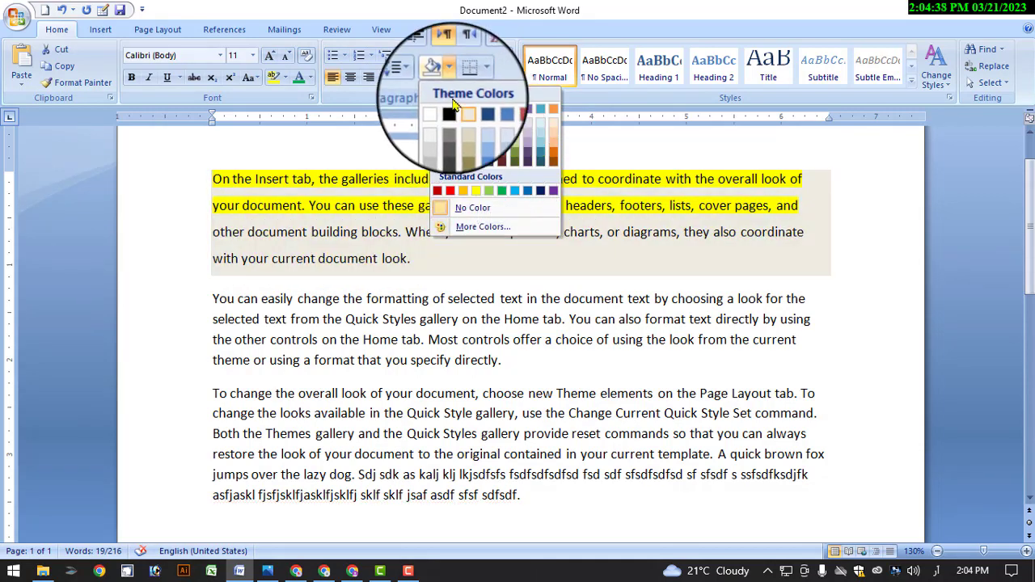
pyautogui.click(194, 302)
# - Apply yellow paragraph shading to the whole second paragraph
pyautogui.click(194, 302)
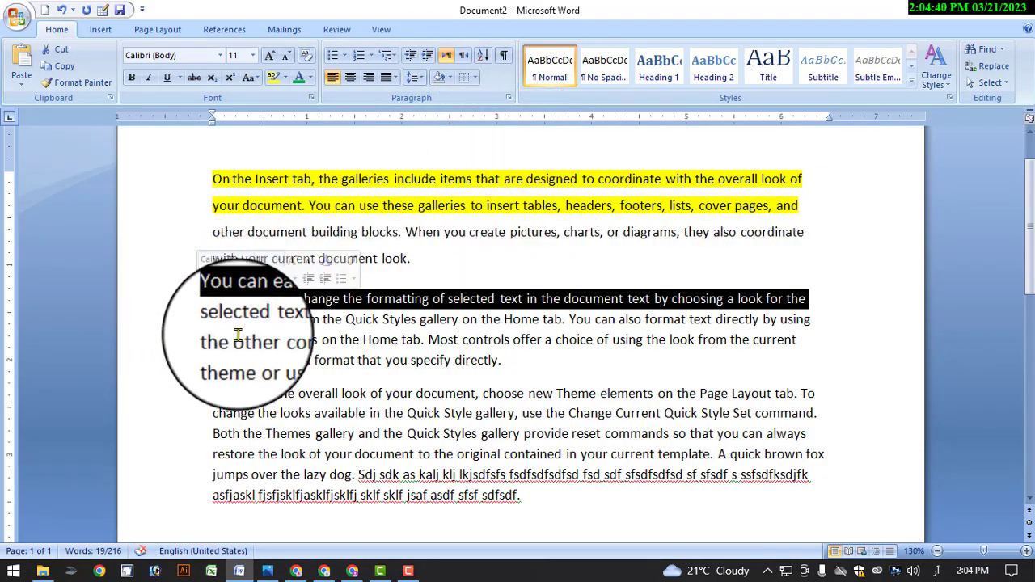
pyautogui.moveTo(213, 299)
pyautogui.mouseDown()
pyautogui.moveTo(319, 306)
pyautogui.moveTo(529, 360)
pyautogui.mouseUp()
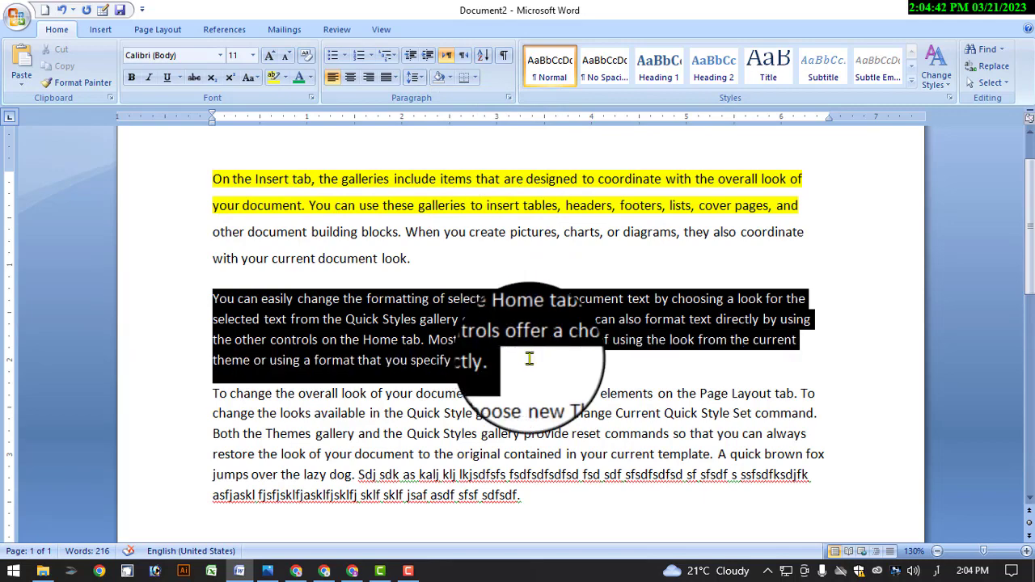
pyautogui.click(451, 78)
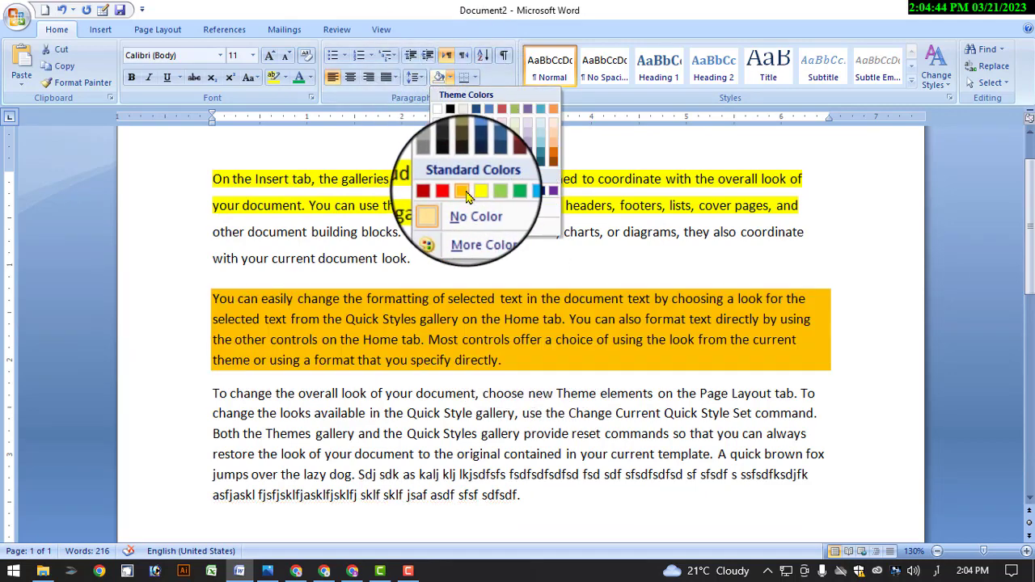
pyautogui.click(477, 190)
pyautogui.click(580, 384)
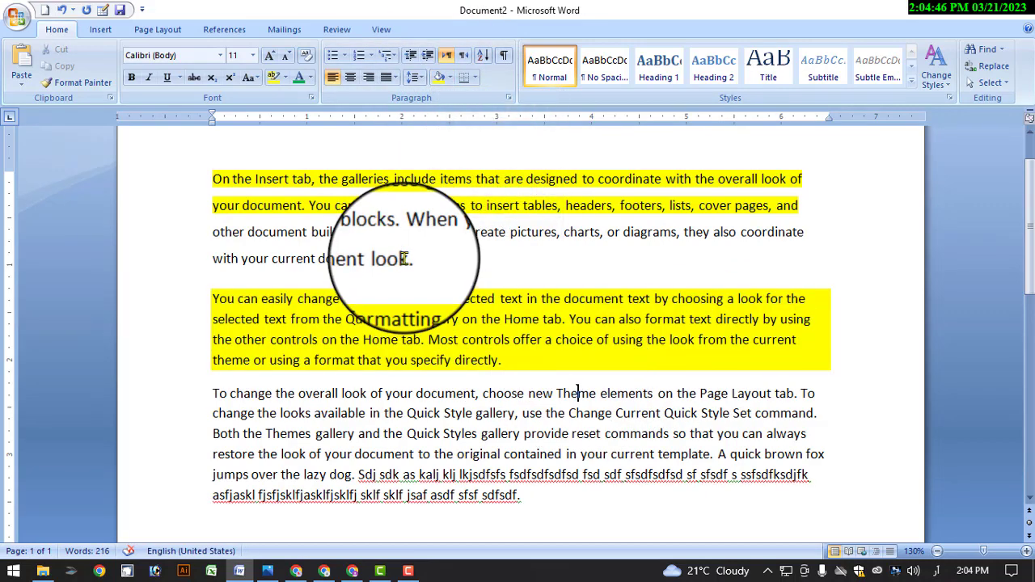
pyautogui.moveTo(213, 179); pyautogui.dragTo(802, 179)
pyautogui.click(541, 372)
pyautogui.moveTo(540, 371); pyautogui.dragTo(205, 307)
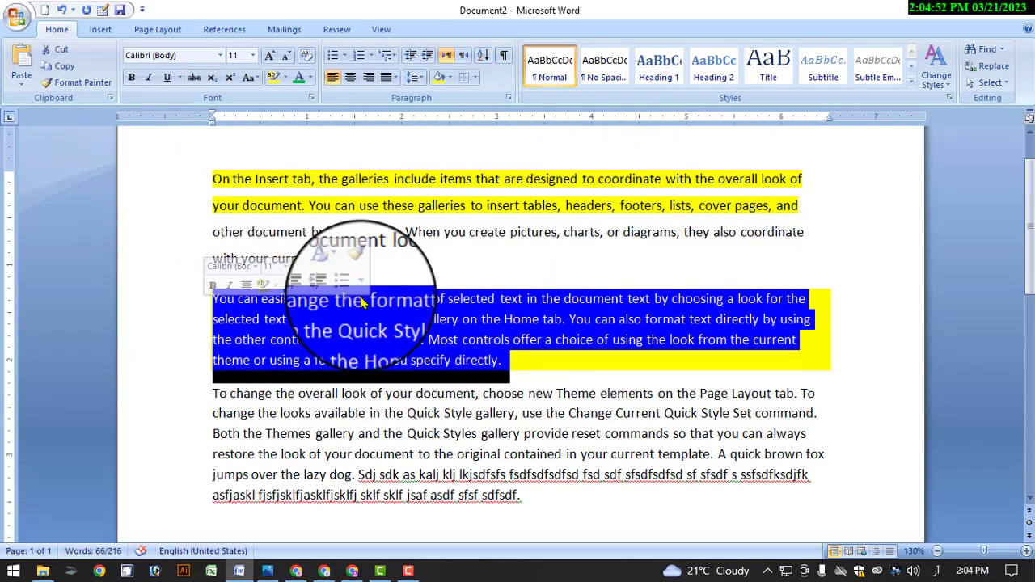
pyautogui.click(558, 376)
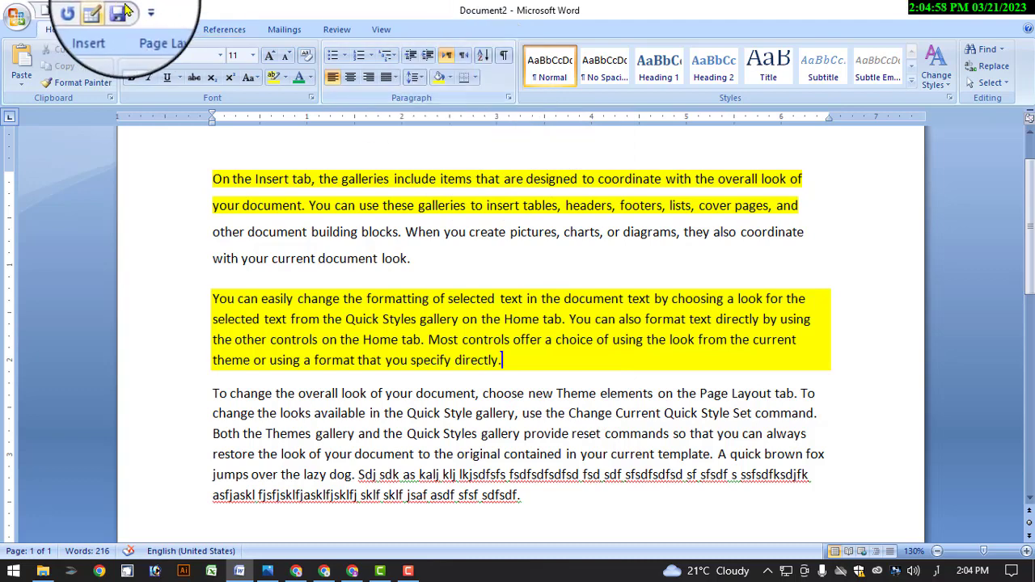
# - Open the Borders and Shading settings to view the border options and close them without applying anything
pyautogui.click(165, 32)
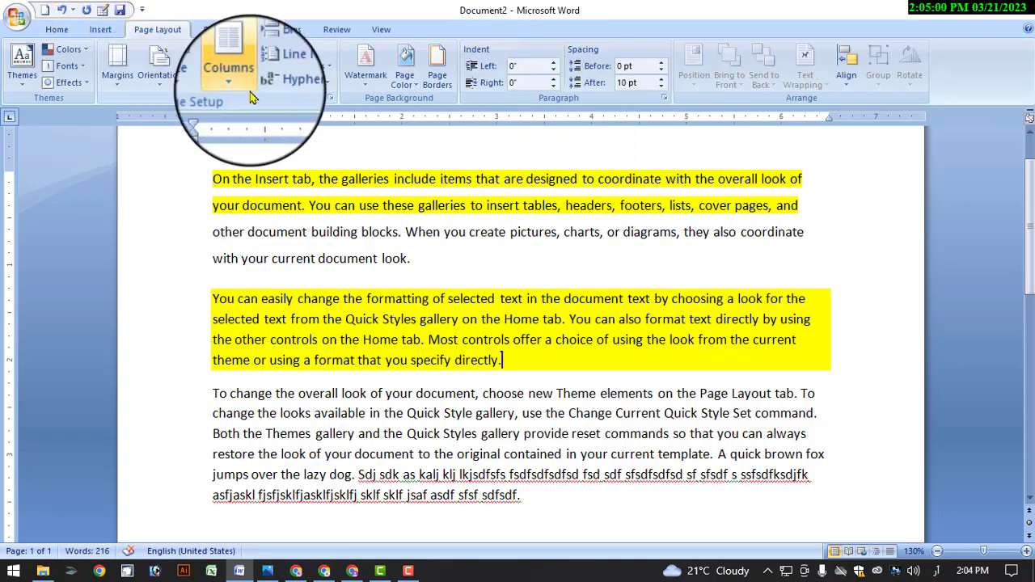
pyautogui.click(451, 93)
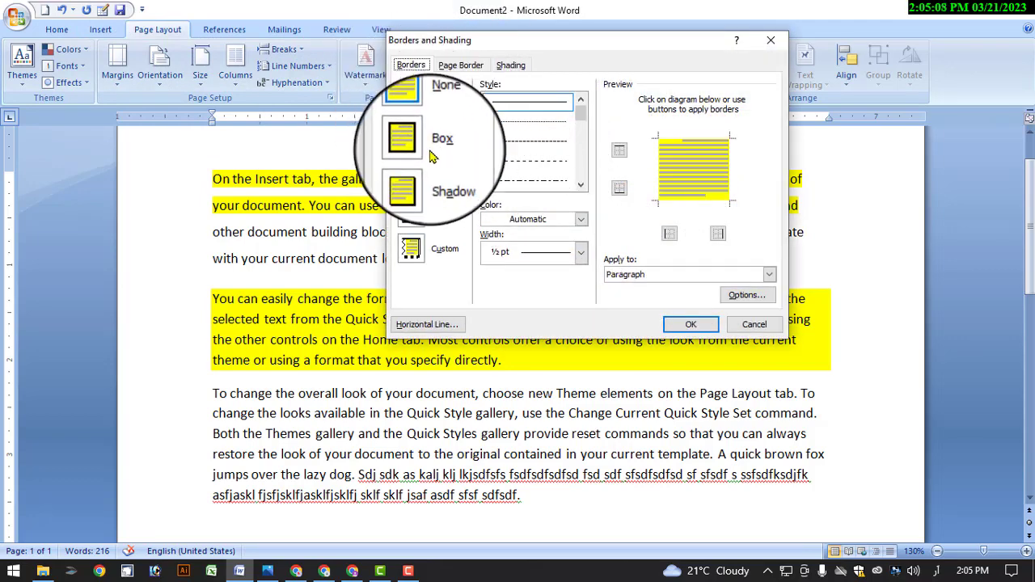
pyautogui.click(753, 324)
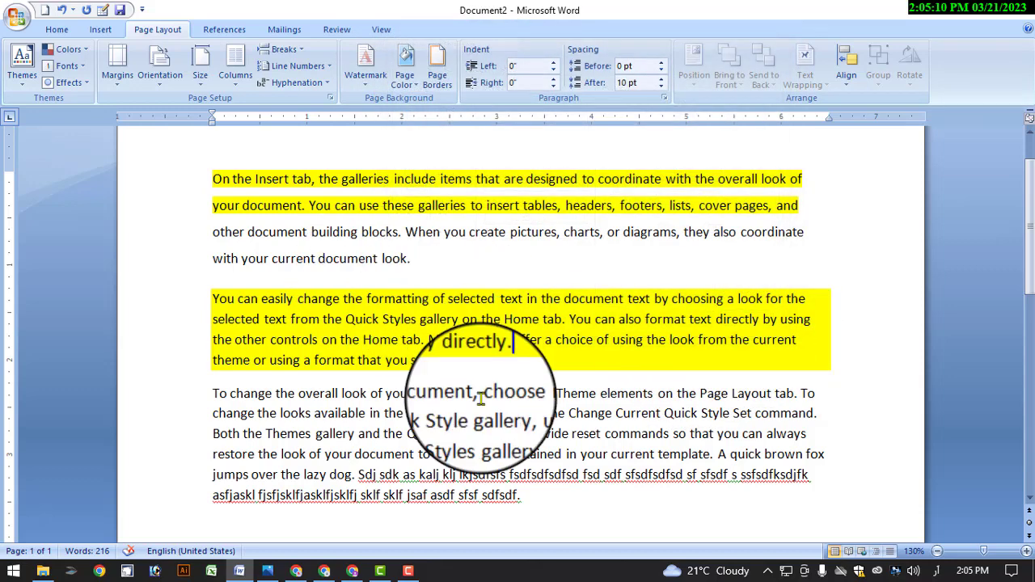
# - Apply All Borders to the text in the first line of the first paragraph
pyautogui.click(56, 29)
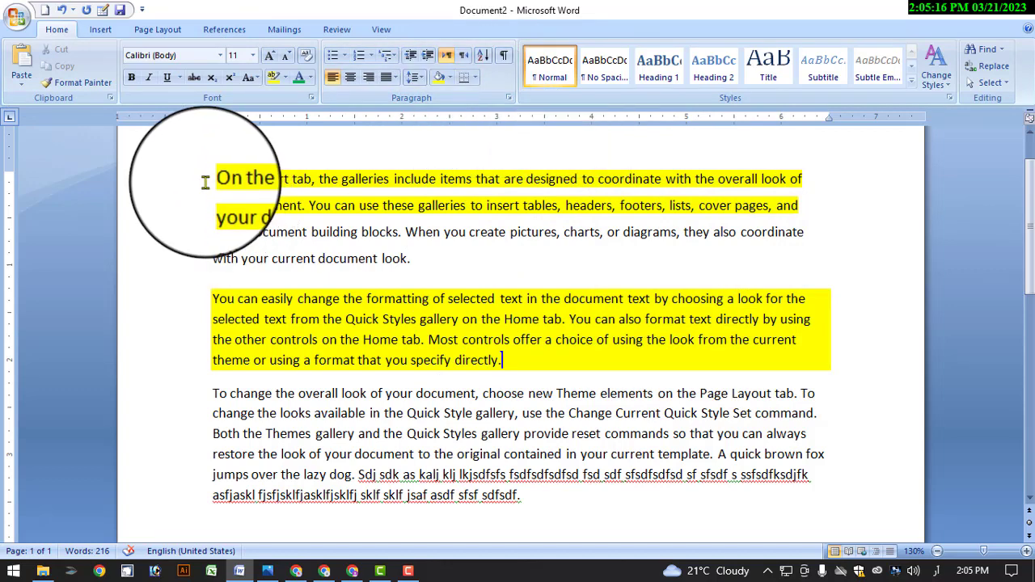
pyautogui.moveTo(212, 178); pyautogui.dragTo(805, 172)
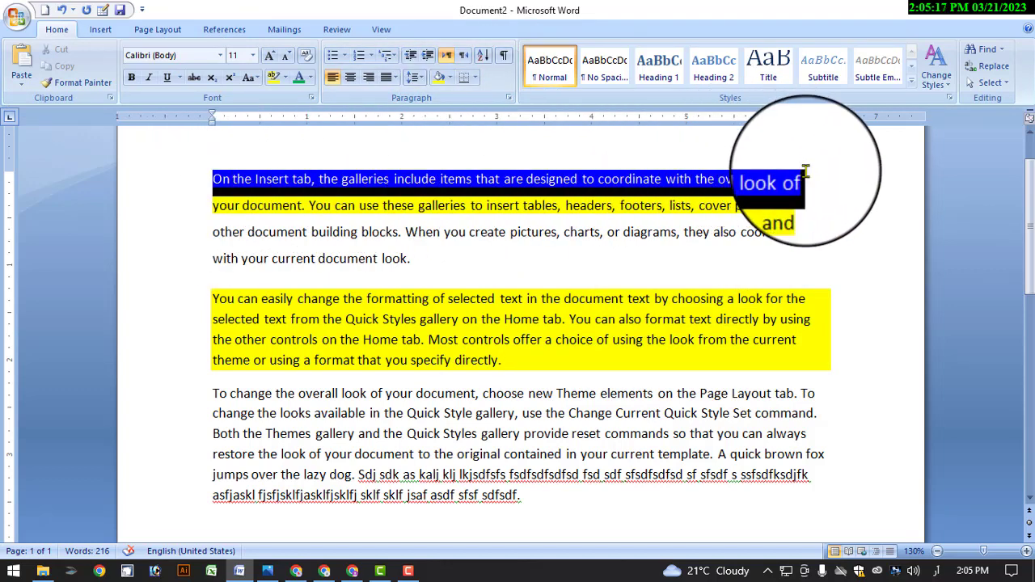
pyautogui.click(474, 77)
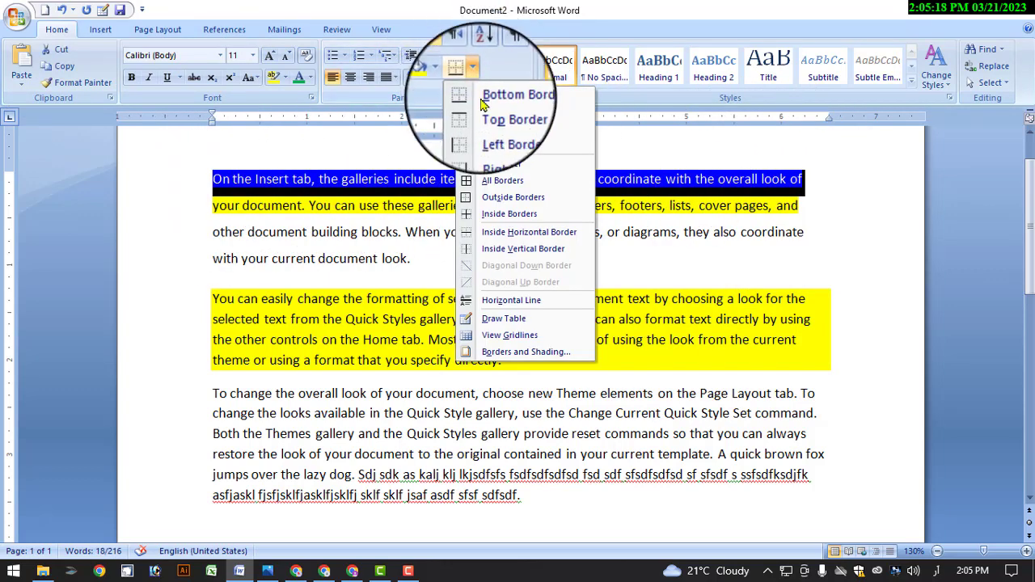
pyautogui.click(501, 185)
pyautogui.click(412, 182)
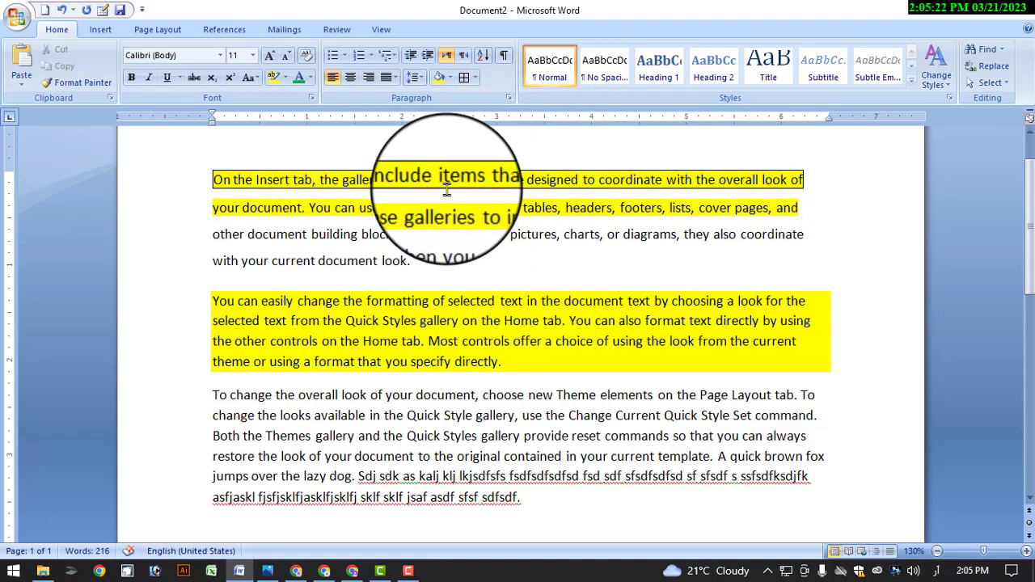
# - Select the entire first paragraph and apply the same All Borders setting to it
pyautogui.moveTo(213, 181); pyautogui.dragTo(442, 257)
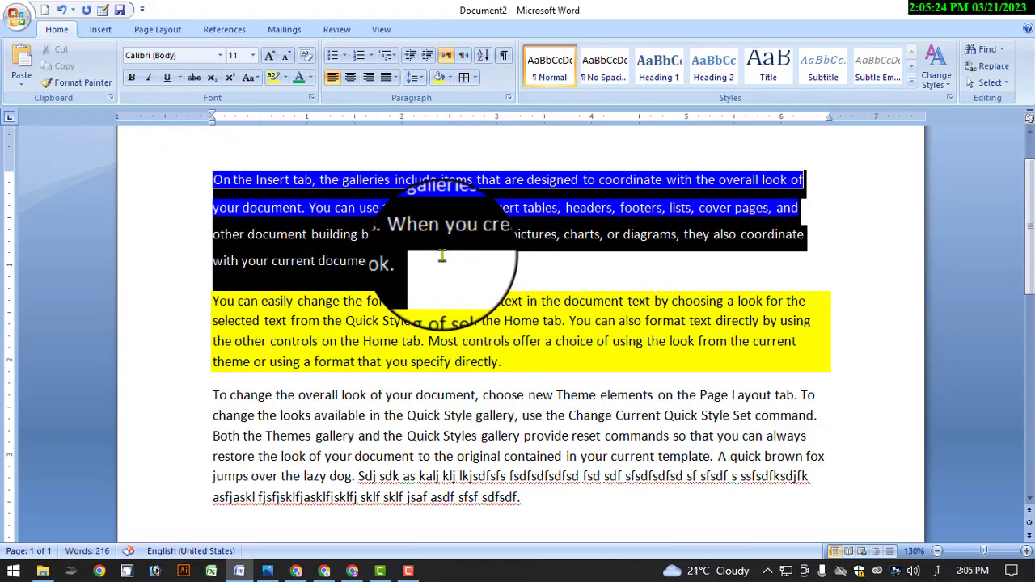
pyautogui.click(464, 77)
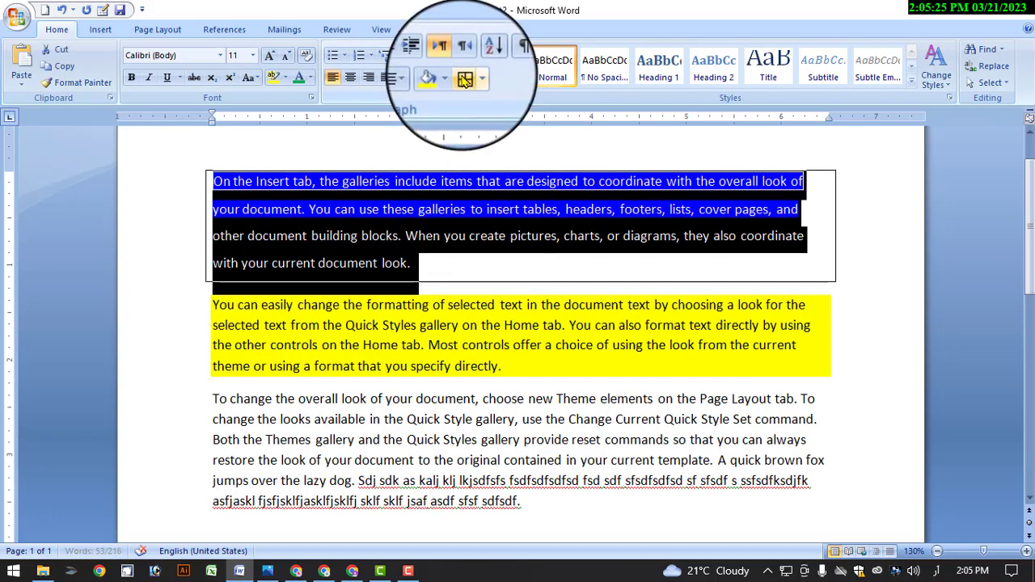
# - Select all three paragraphs and apply All Borders to them
pyautogui.click(476, 212)
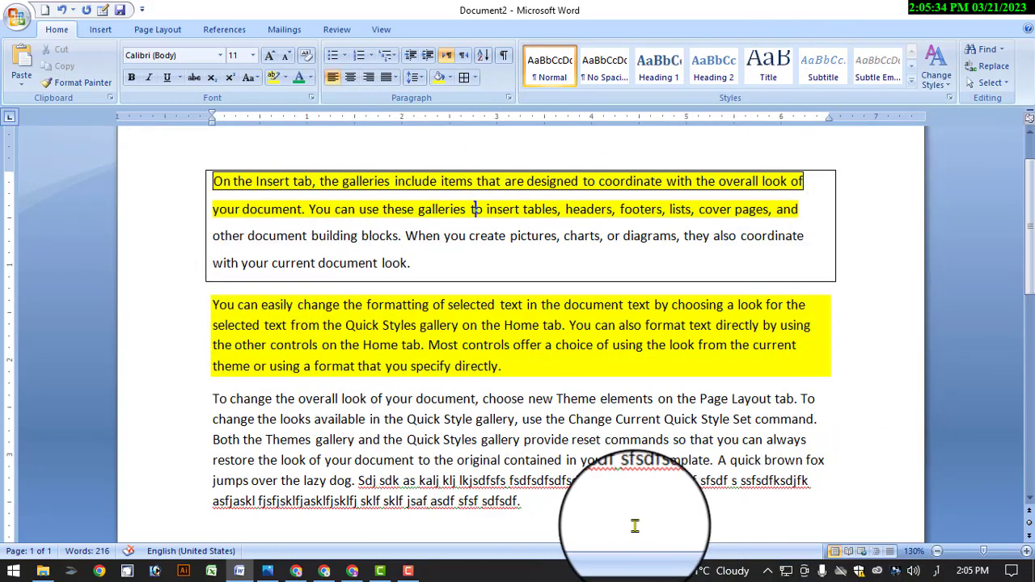
pyautogui.moveTo(634, 522); pyautogui.dragTo(235, 171)
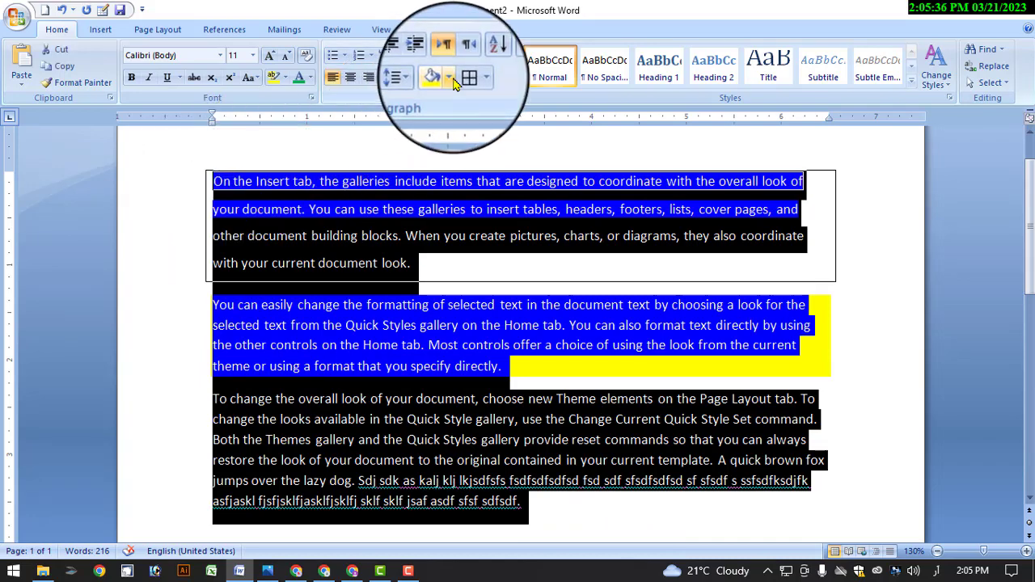
pyautogui.click(464, 79)
pyautogui.click(469, 377)
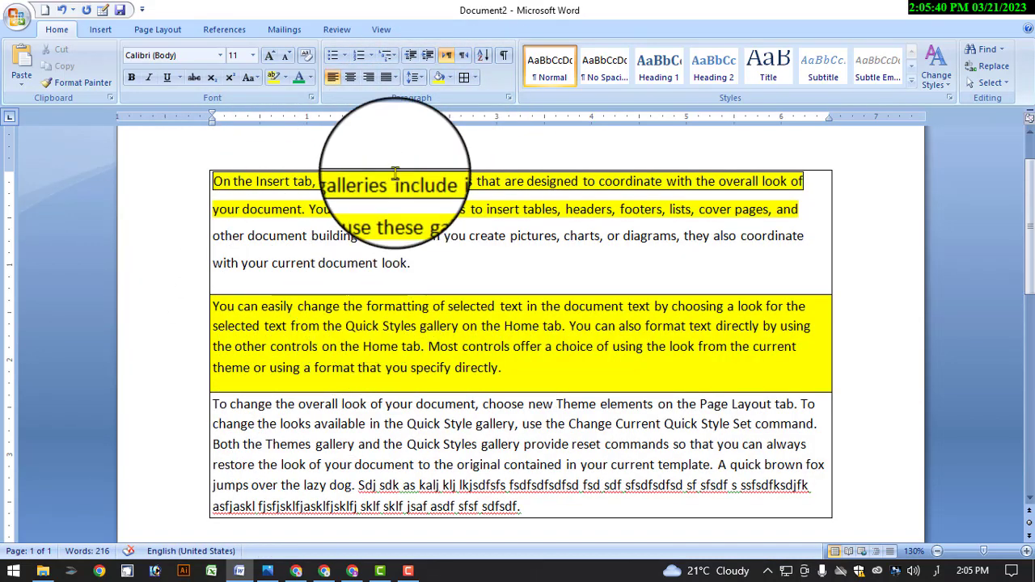
# - Undo the recent border changes so that all borders are removed from the paragraphs and the first line
pyautogui.hotkey('ctrl', 'z')
pyautogui.hotkey('ctrl', 'z')
pyautogui.hotkey('ctrl', 'z')
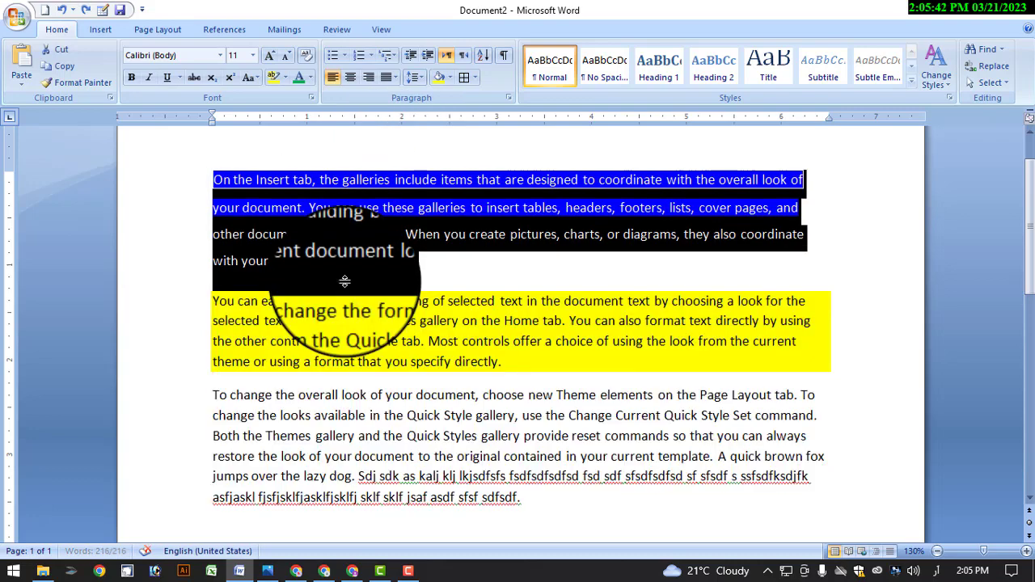
pyautogui.click(476, 258)
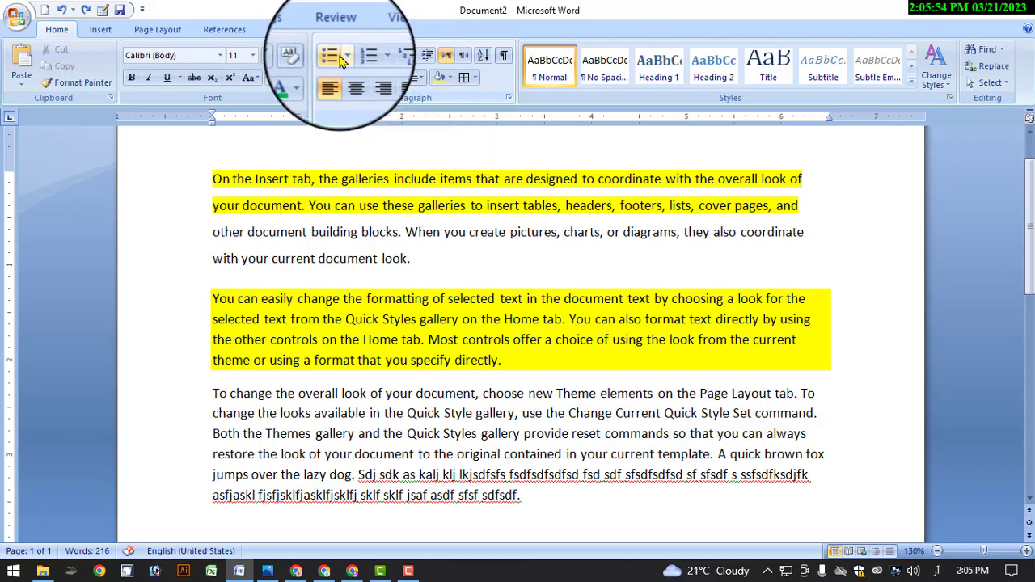
# - Add four sample lines below the third paragraph, starting with "A quick brown fox jumps over the lazy dog.", and format them as a bulleted list
pyautogui.scroll(-3, 557, 450)
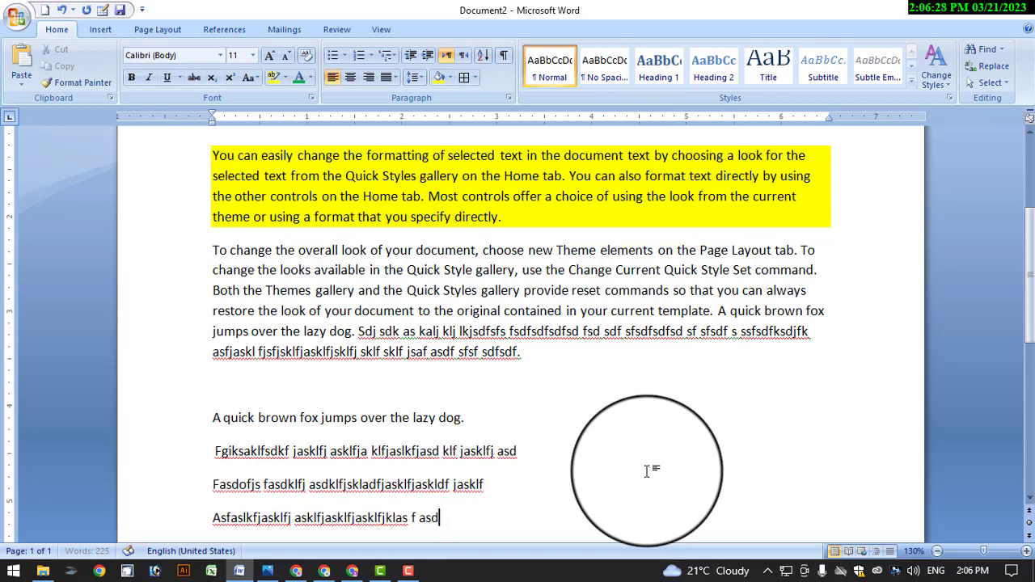
pyautogui.scroll(-2, 405, 331)
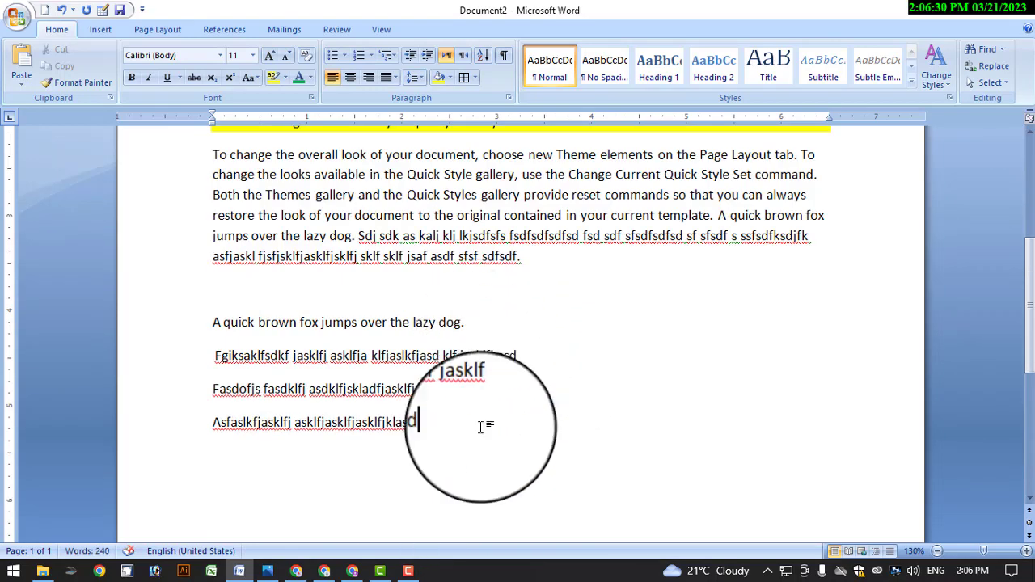
pyautogui.moveTo(480, 426); pyautogui.dragTo(208, 322)
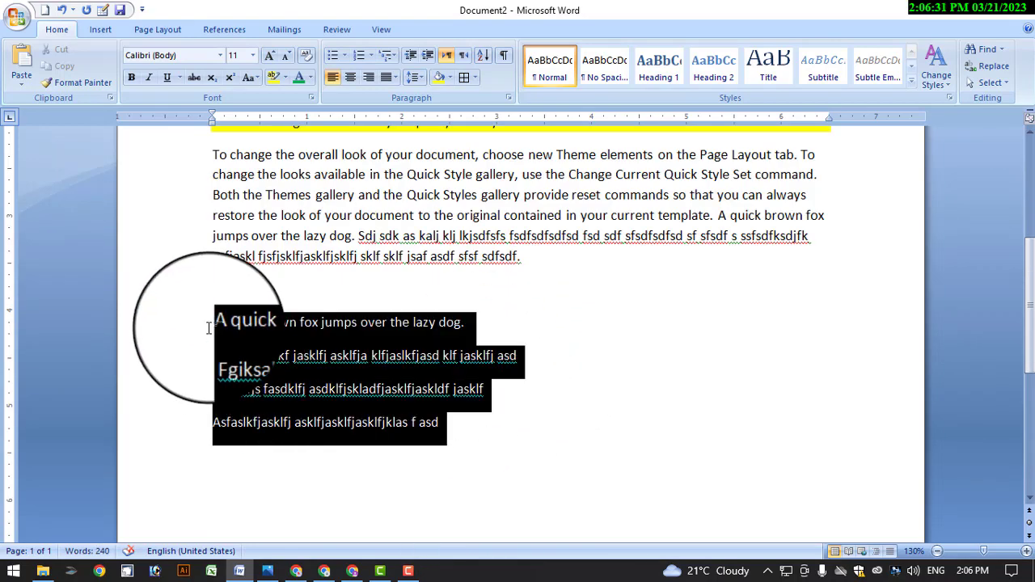
pyautogui.click(333, 56)
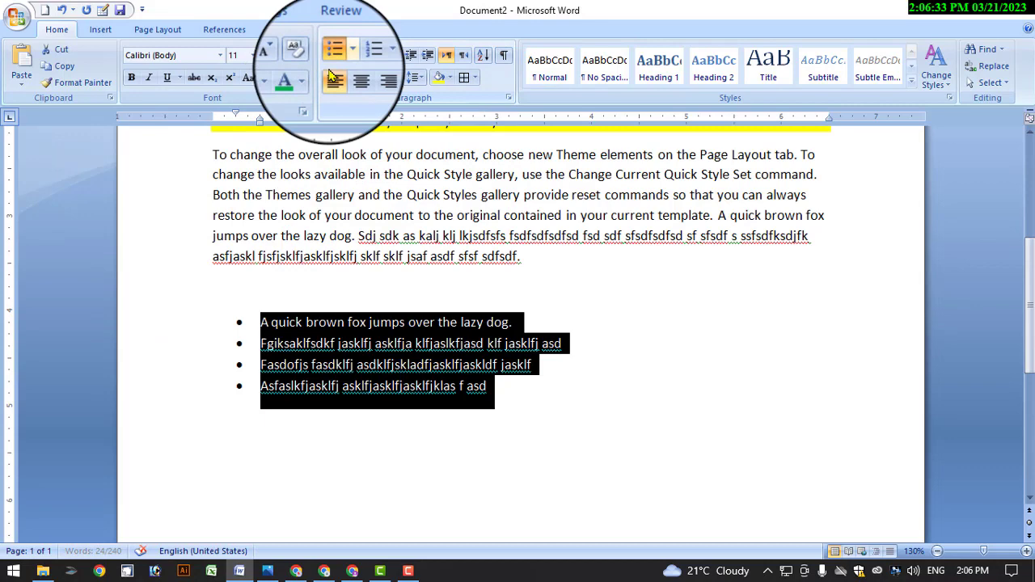
pyautogui.click(296, 323)
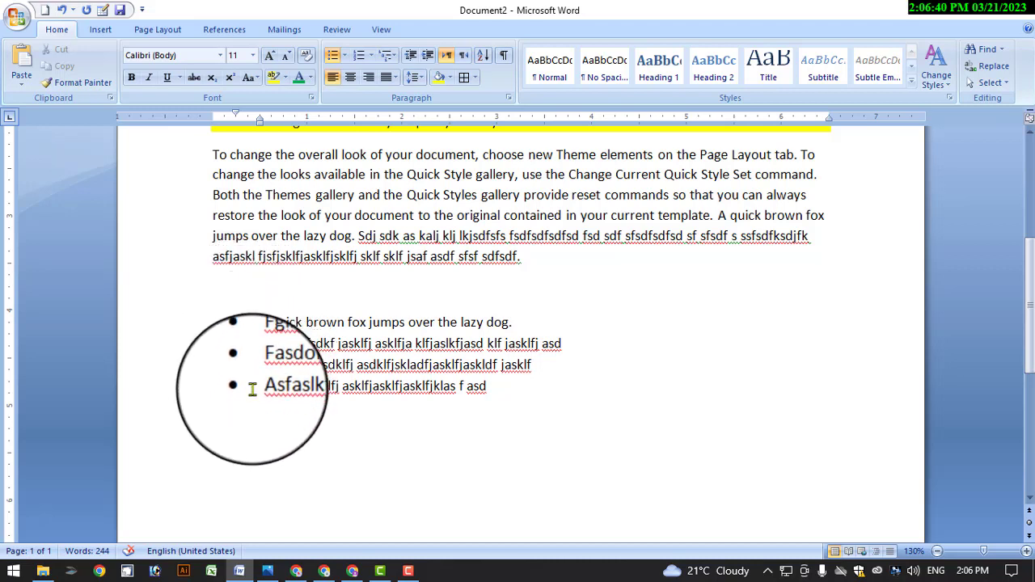
# - Extend the last bullet with filler text and add two more bullets, a three-line one and a short one reading "Ssfsd fsd fsdf sdf"
pyautogui.click(545, 394)
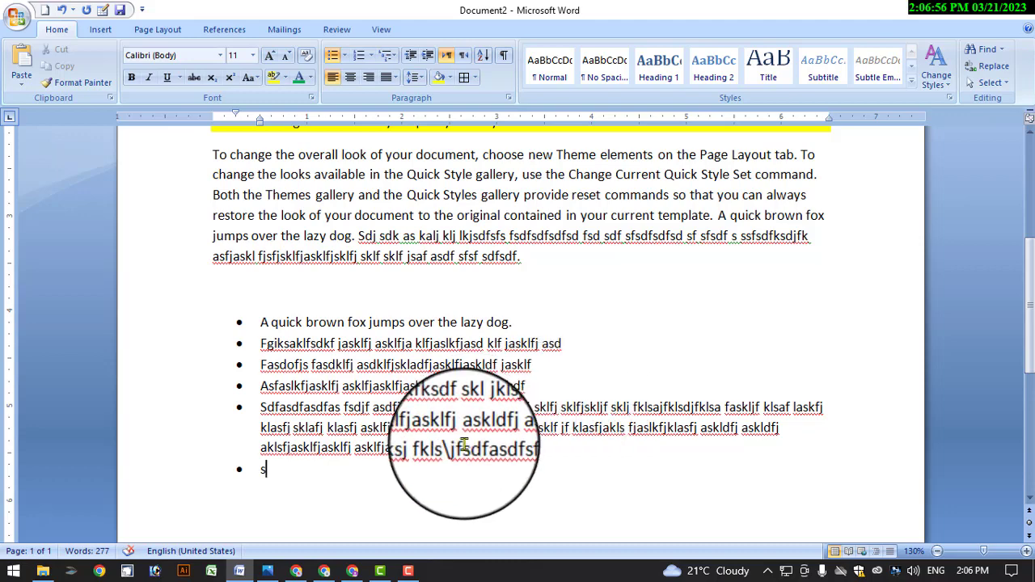
pyautogui.moveTo(479, 481); pyautogui.dragTo(289, 455)
pyautogui.click(355, 493)
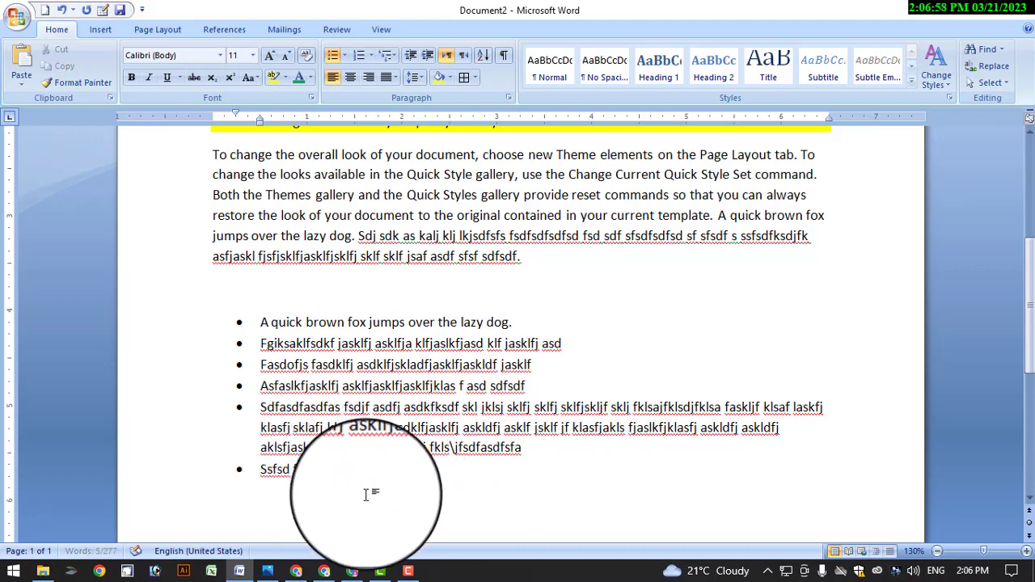
# - Convert the whole bulleted list to a numbered list and apply the 1) a) i) multilevel format to it
pyautogui.moveTo(474, 481); pyautogui.dragTo(215, 340)
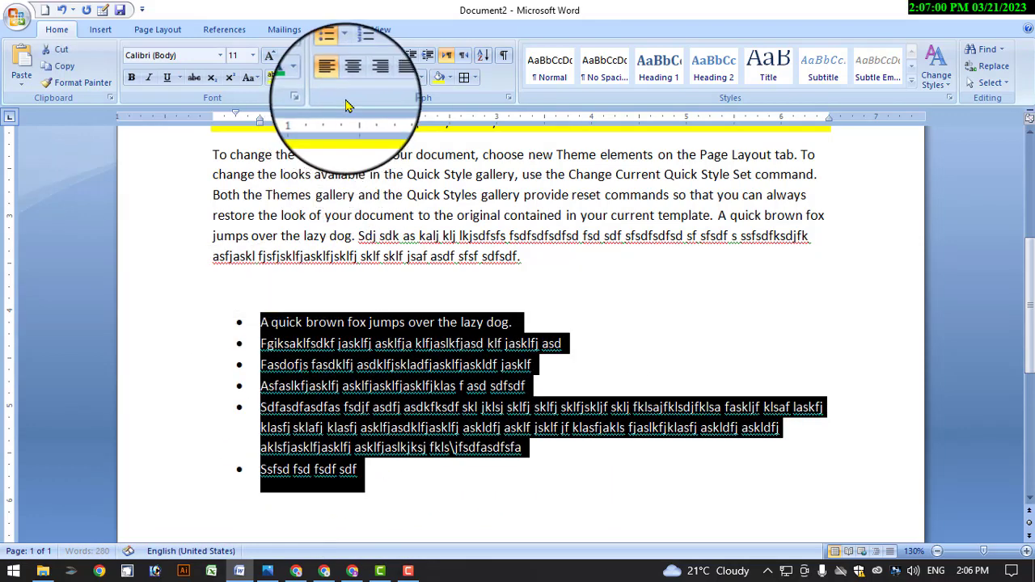
pyautogui.click(358, 55)
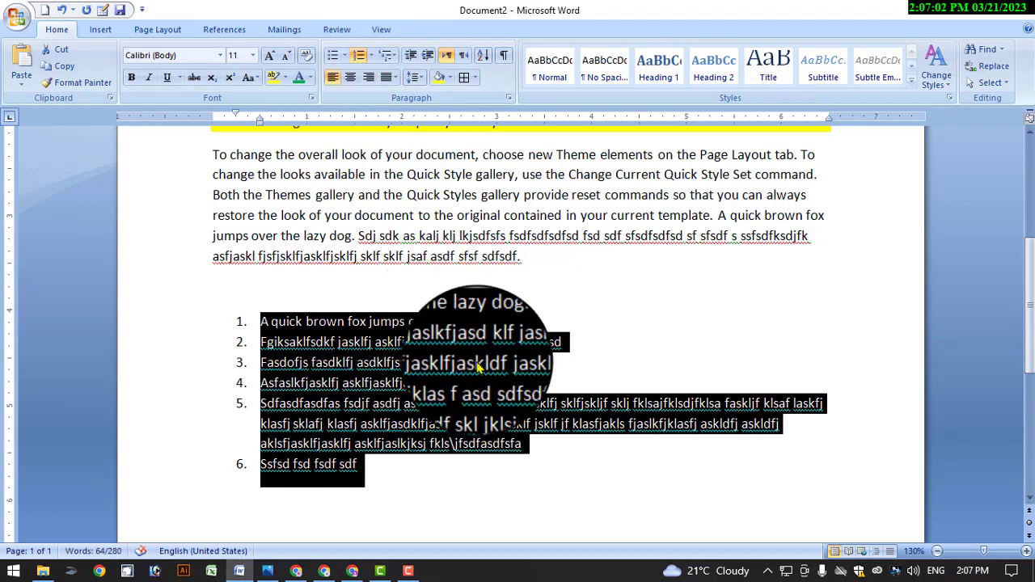
pyautogui.click(387, 55)
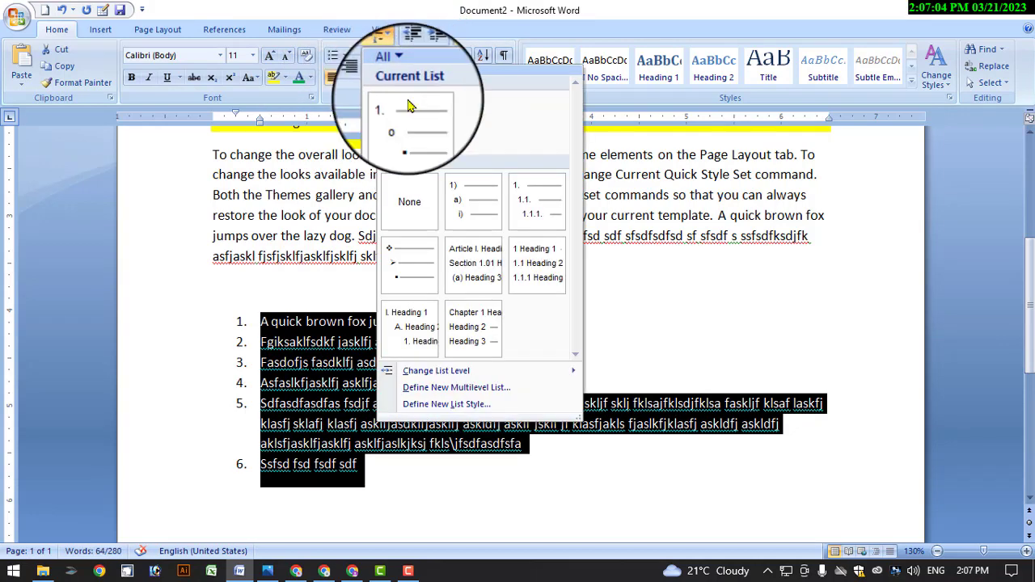
pyautogui.click(462, 210)
pyautogui.click(414, 483)
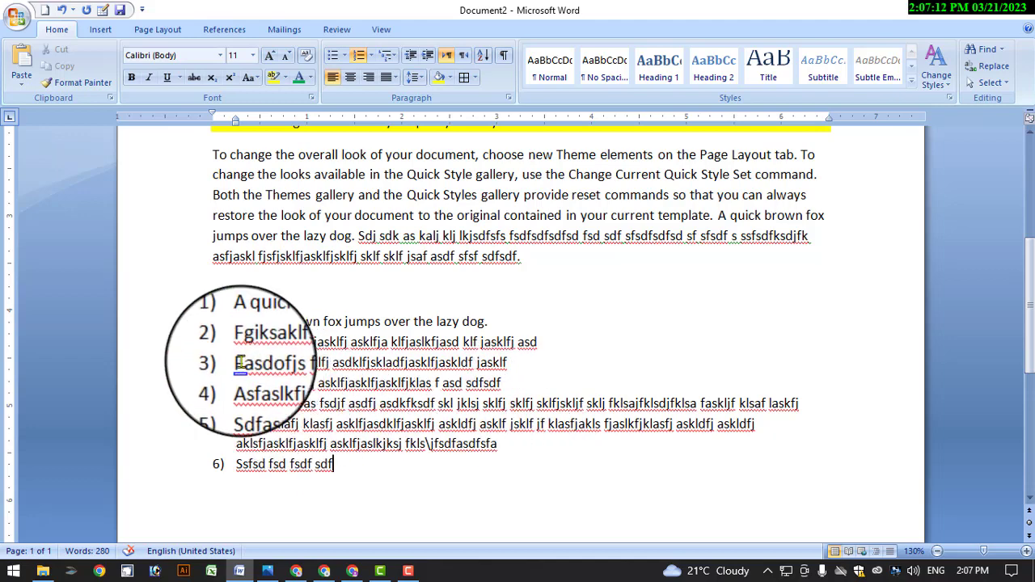
# - Demote list items 3 to 5 one level so they become sub-items of item 2
pyautogui.moveTo(241, 363); pyautogui.dragTo(511, 404)
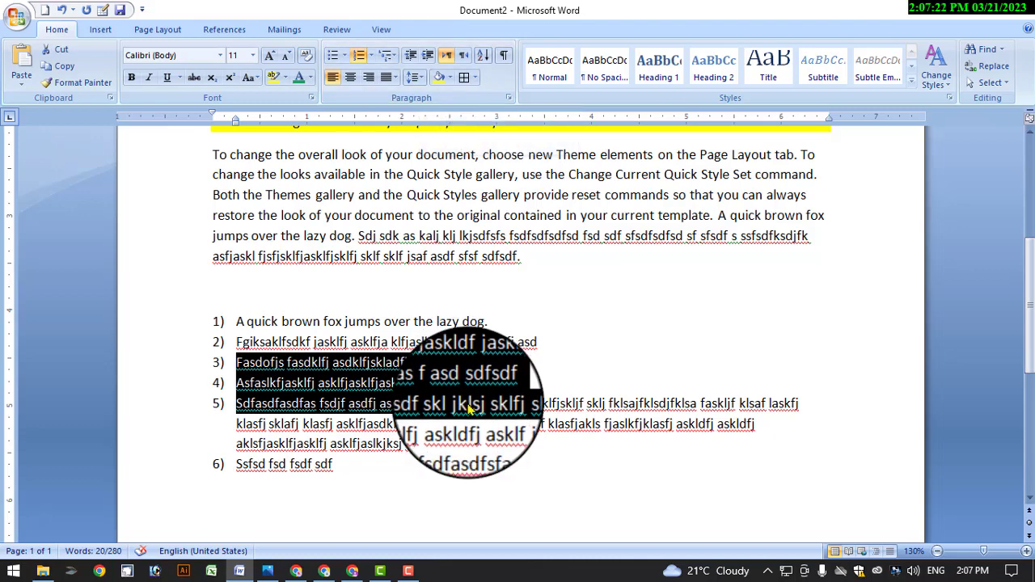
pyautogui.scroll(1, 259, 250)
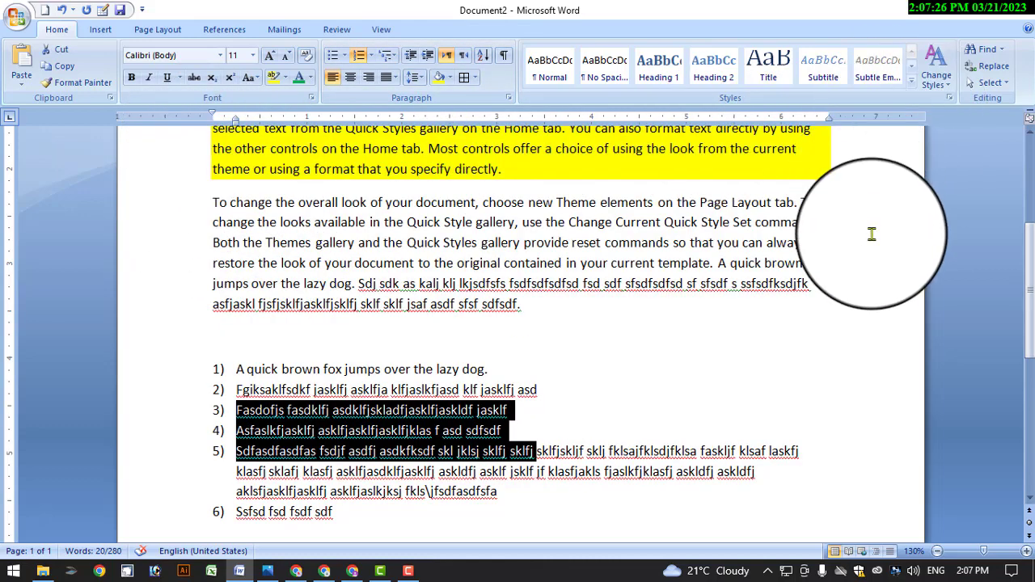
pyautogui.scroll(2, 323, 404)
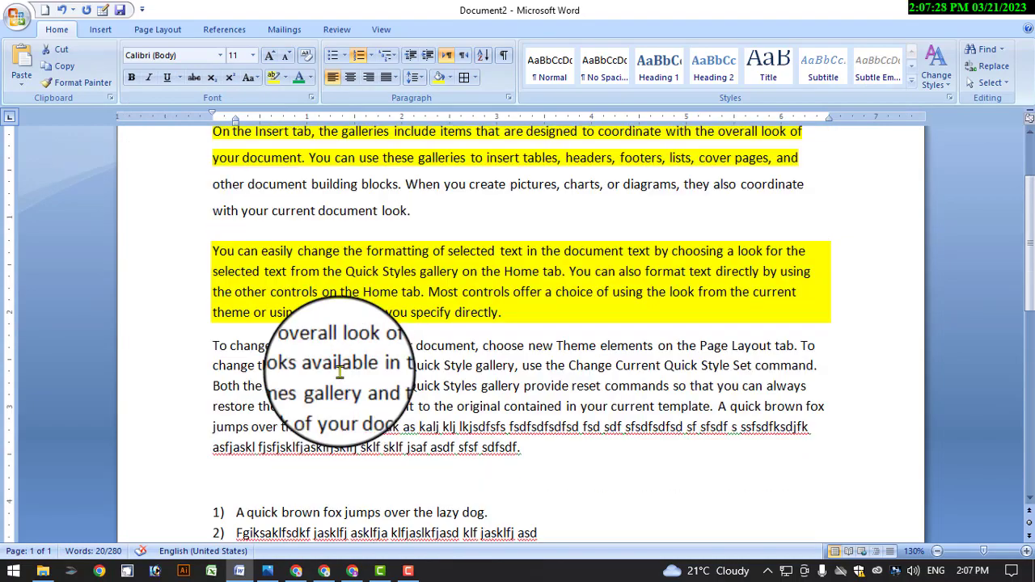
pyautogui.scroll(-3, 283, 396)
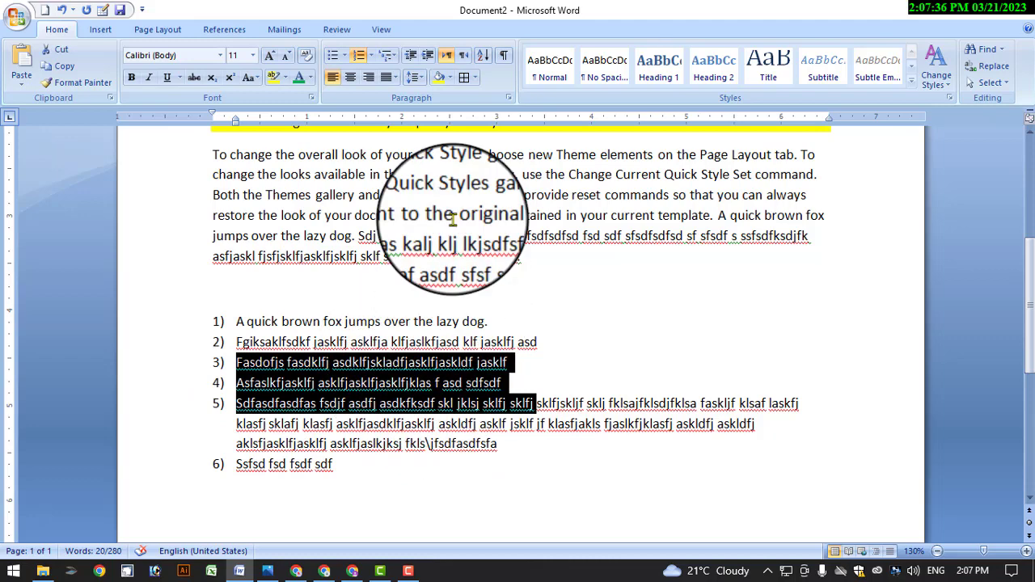
pyautogui.click(428, 55)
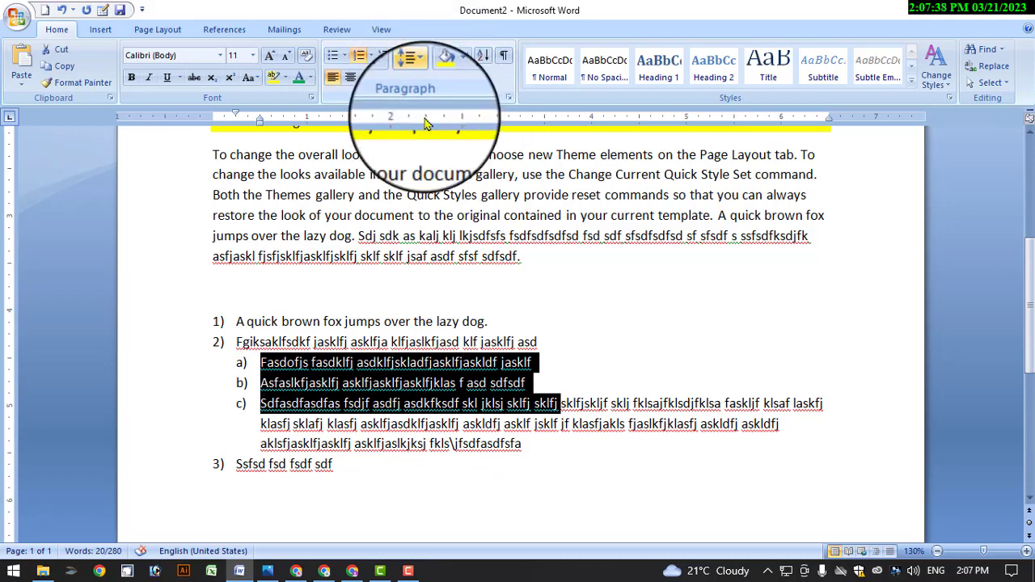
pyautogui.click(245, 411)
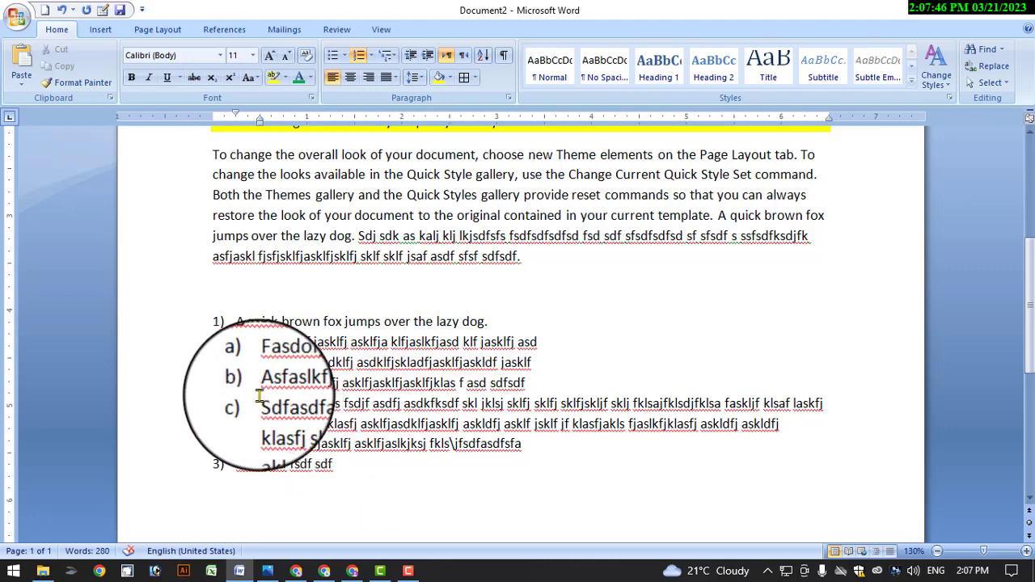
# - Demote sub-items b and c one more level so they become i) and ii) under sub-item a
pyautogui.moveTo(258, 385); pyautogui.dragTo(855, 439)
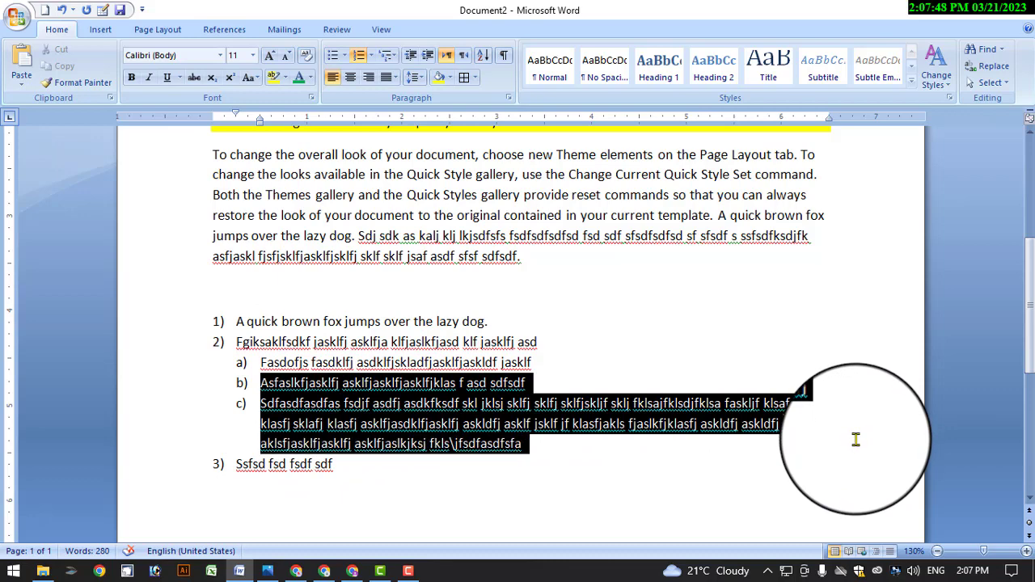
pyautogui.click(429, 60)
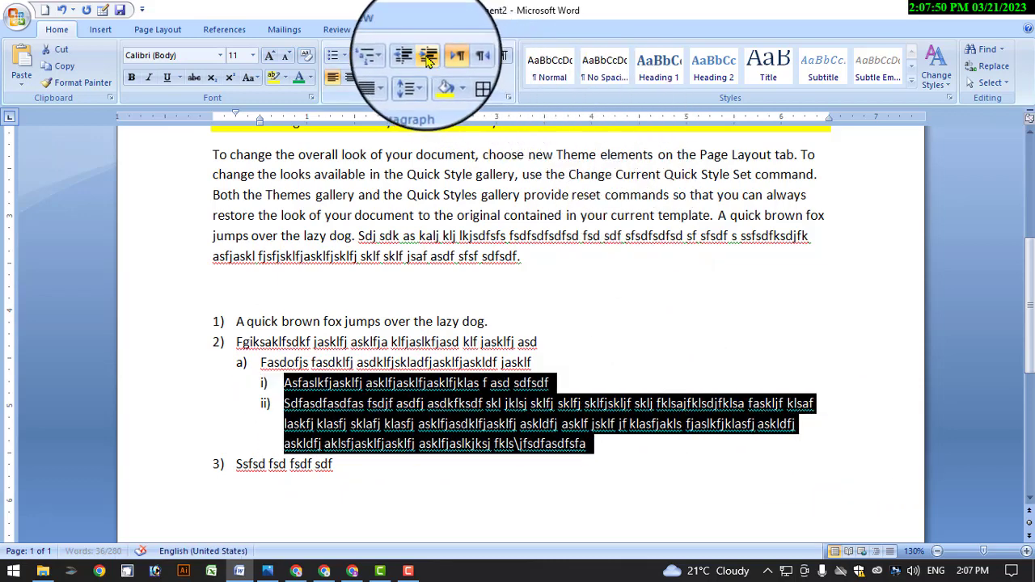
pyautogui.click(218, 343)
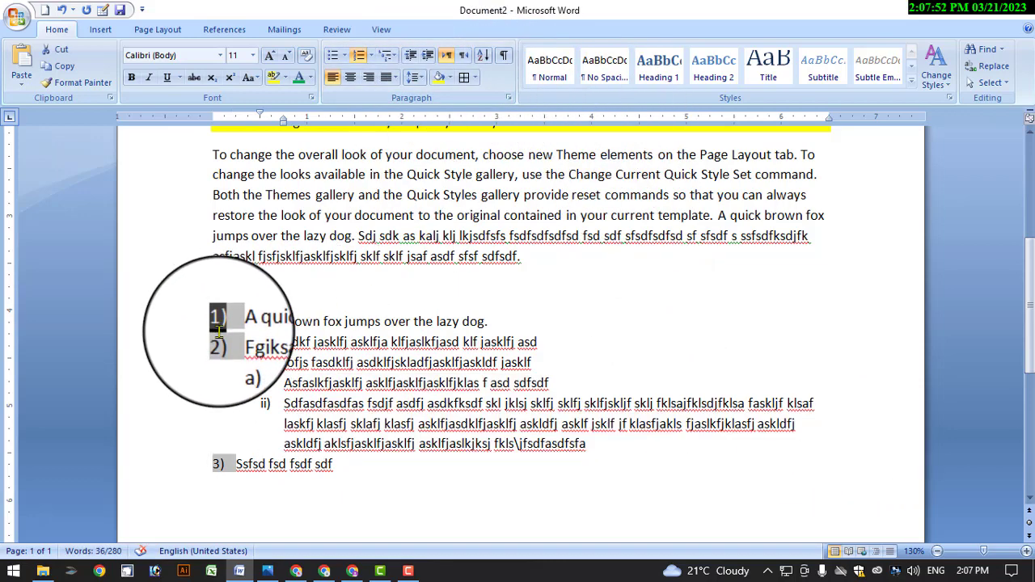
pyautogui.click(266, 403)
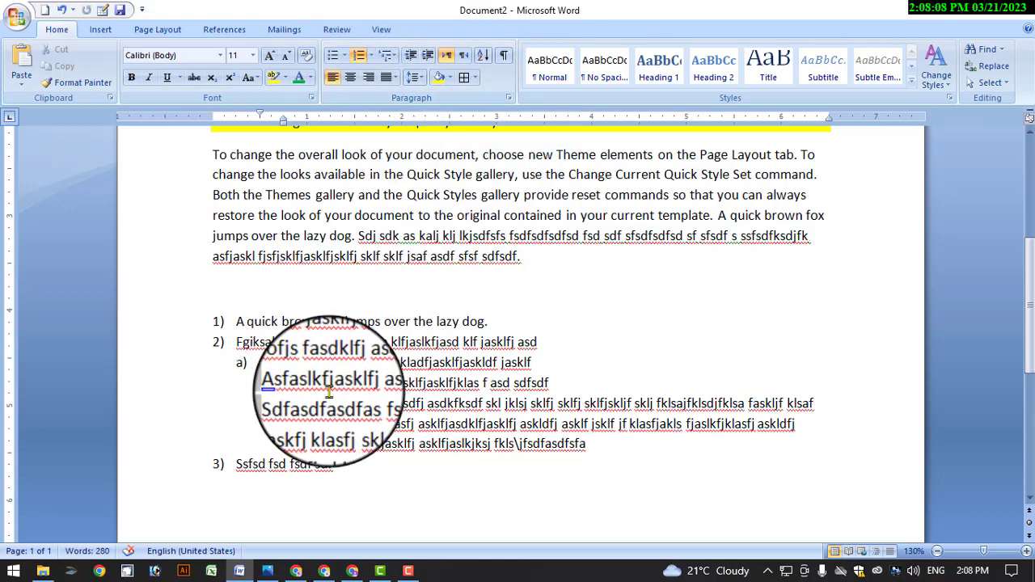
# - Increase the indent of the third paragraph and decrease it back to the margin
pyautogui.moveTo(518, 258); pyautogui.dragTo(213, 195)
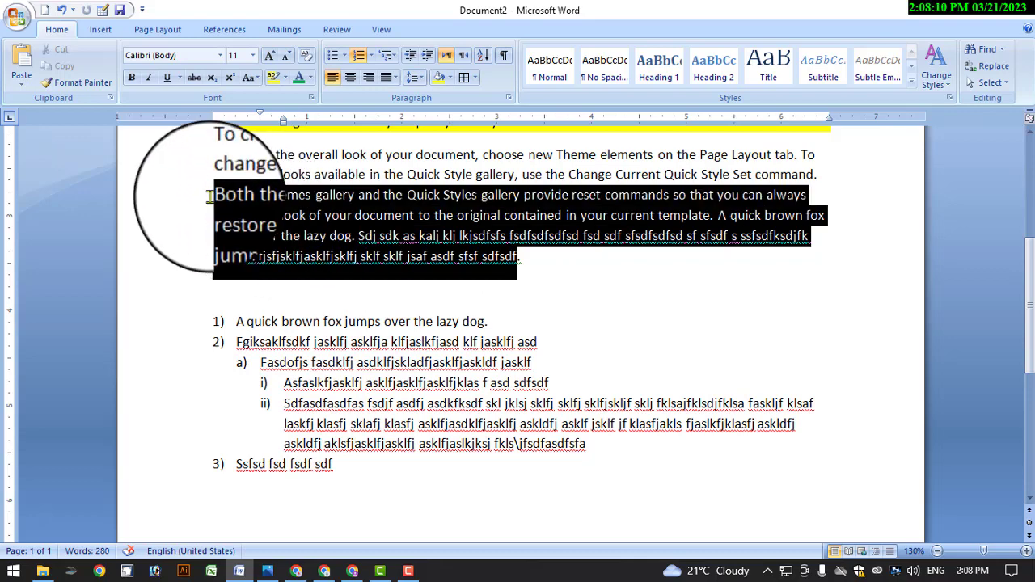
pyautogui.click(426, 58)
pyautogui.click(426, 58)
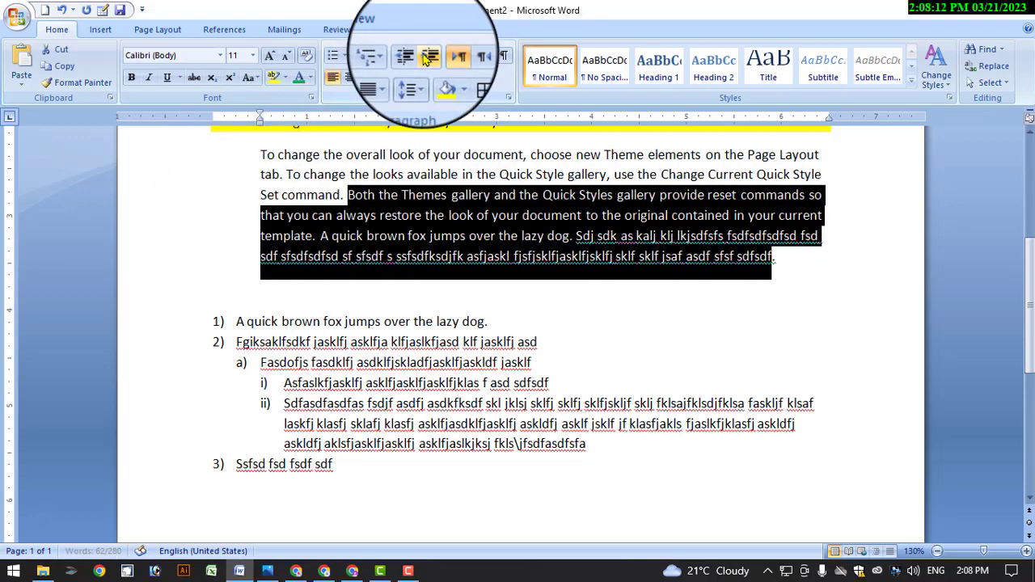
pyautogui.click(426, 58)
pyautogui.click(411, 55)
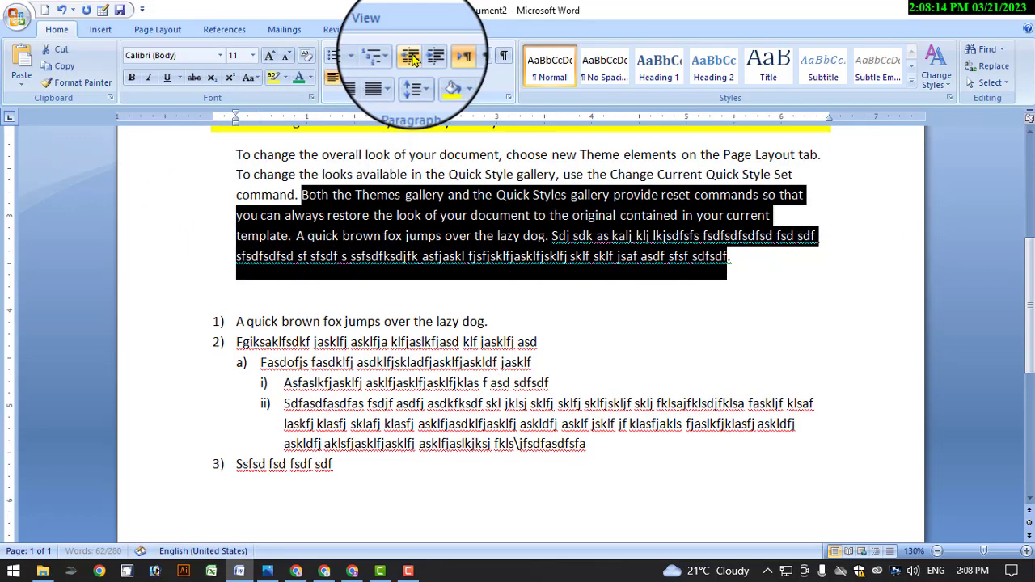
pyautogui.click(411, 55)
# - Increase the indent of the second and third paragraphs together and return both to the margin
pyautogui.scroll(2, 396, 209)
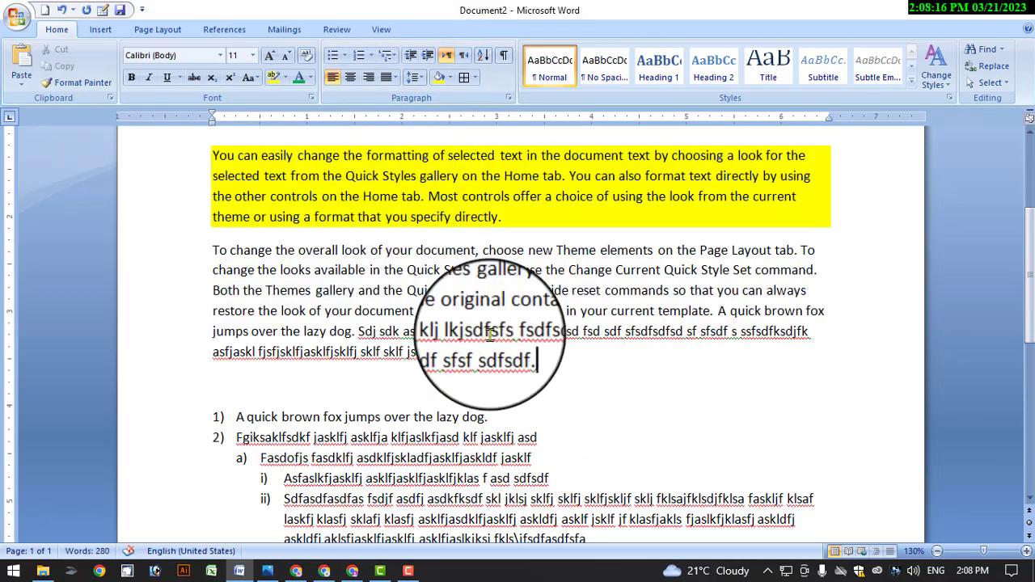
pyautogui.keyDown('shift'); pyautogui.click(213, 176); pyautogui.keyUp('shift')
pyautogui.click(426, 58)
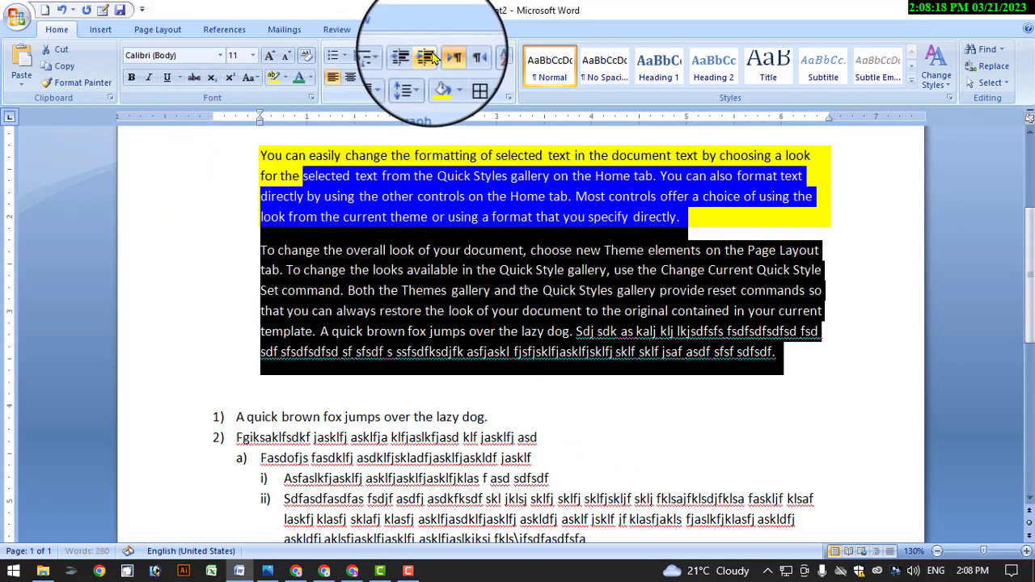
pyautogui.click(426, 58)
pyautogui.click(411, 58)
pyautogui.click(411, 58)
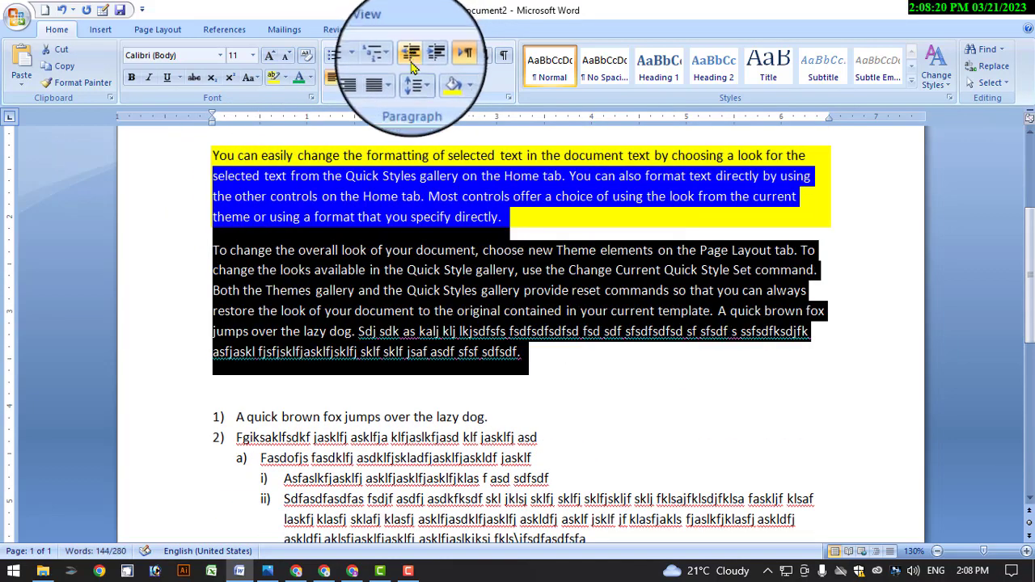
pyautogui.click(393, 260)
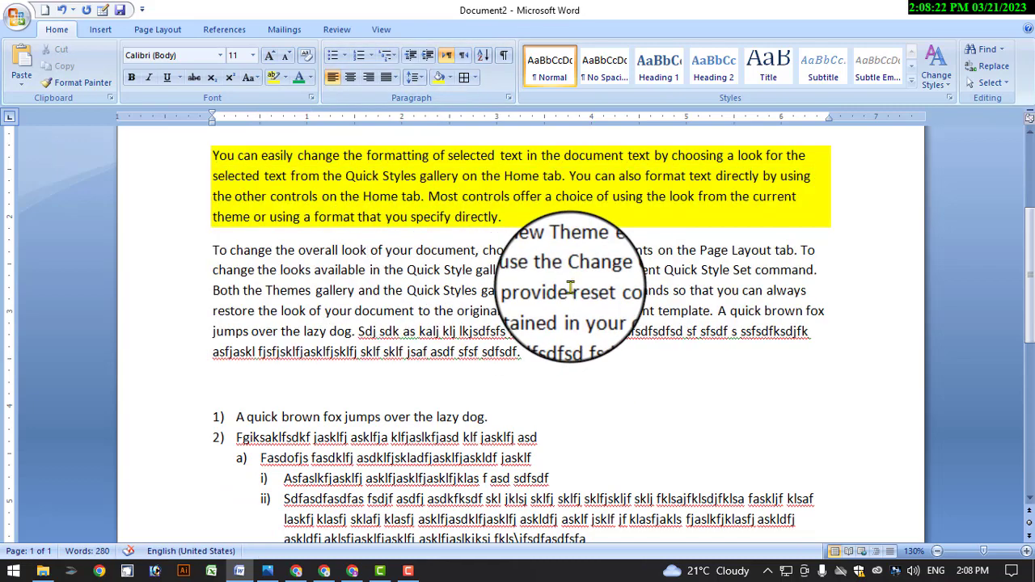
# - Split the third paragraph before "reset commands", increase the first part's indent one level and return it to the margin
pyautogui.press('Return')
pyautogui.moveTo(641, 300); pyautogui.dragTo(264, 252)
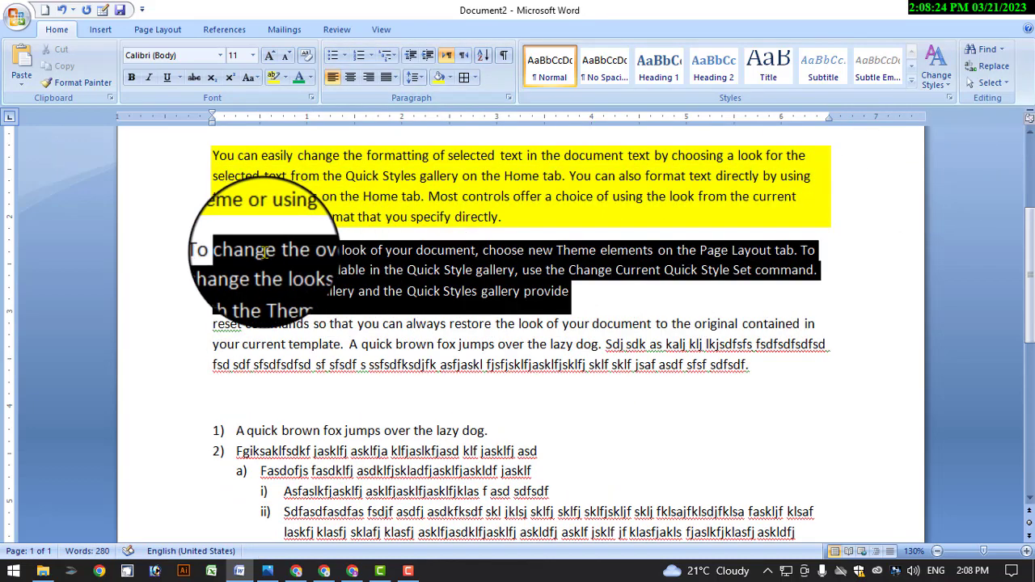
pyautogui.click(428, 55)
pyautogui.click(428, 55)
pyautogui.click(412, 59)
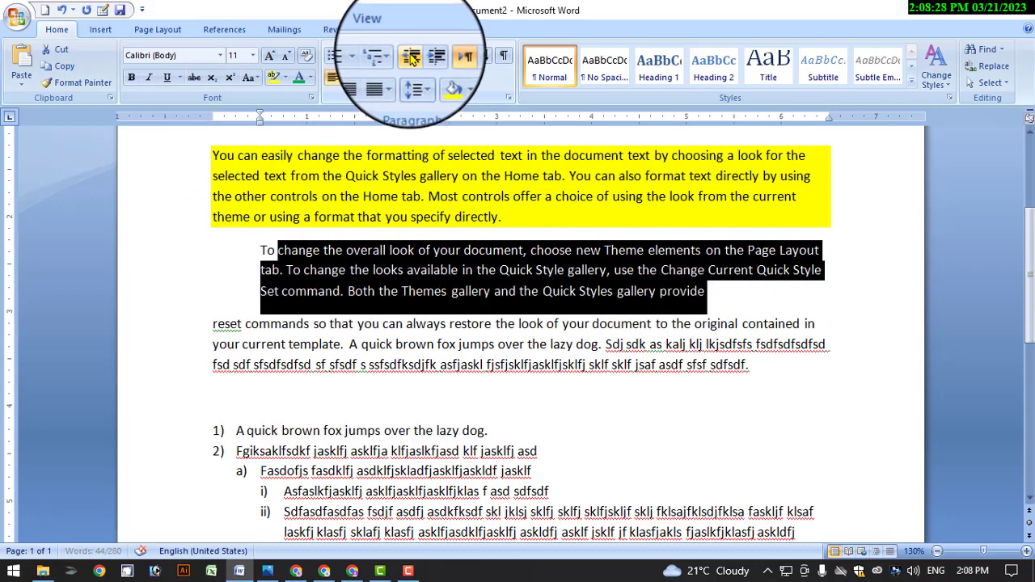
pyautogui.click(410, 58)
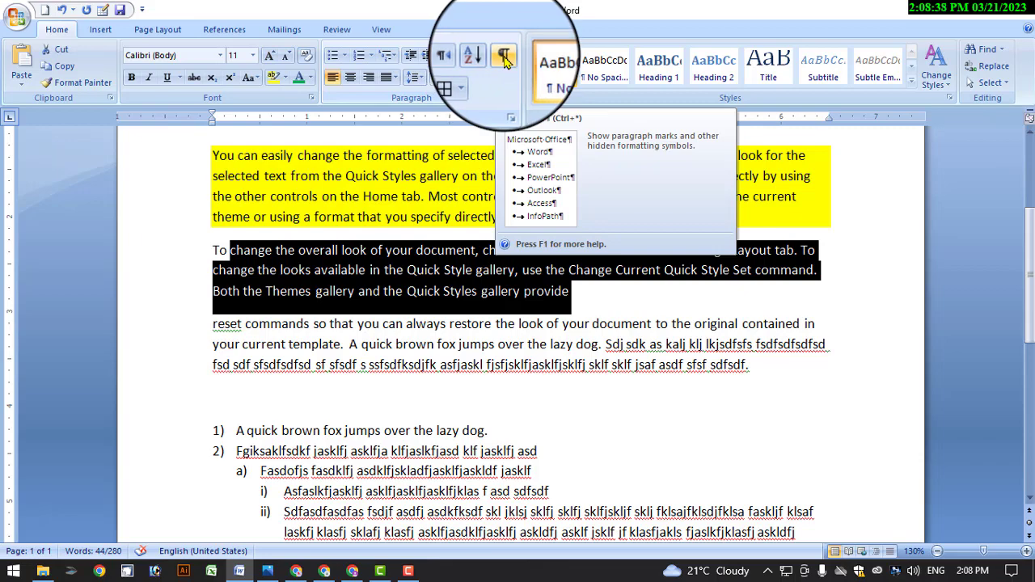
# - Switch to the Google Docs course outline in Chrome, select the word "Pilcrow", and return to the Word document
pyautogui.click(296, 571)
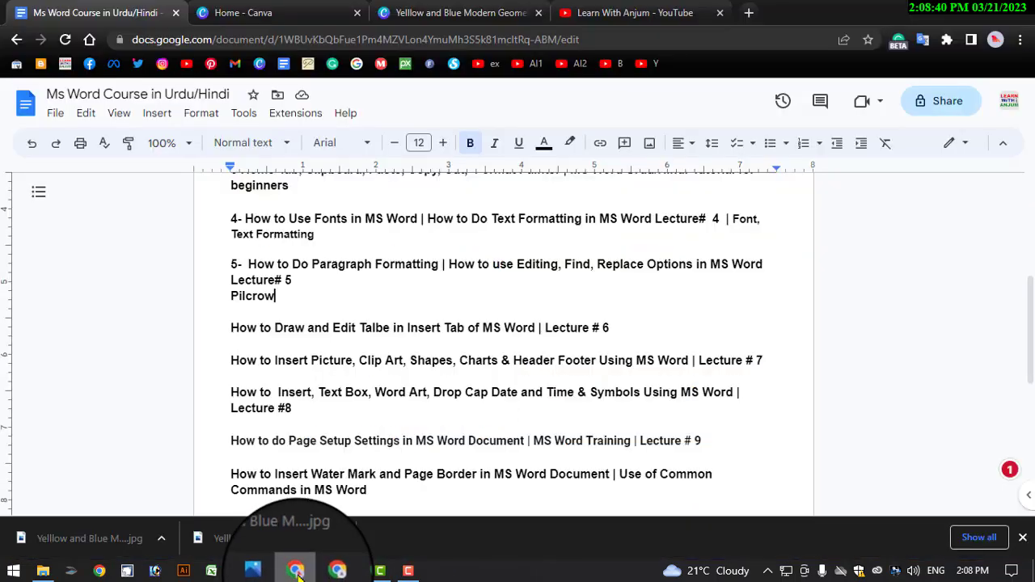
pyautogui.doubleClick(285, 300)
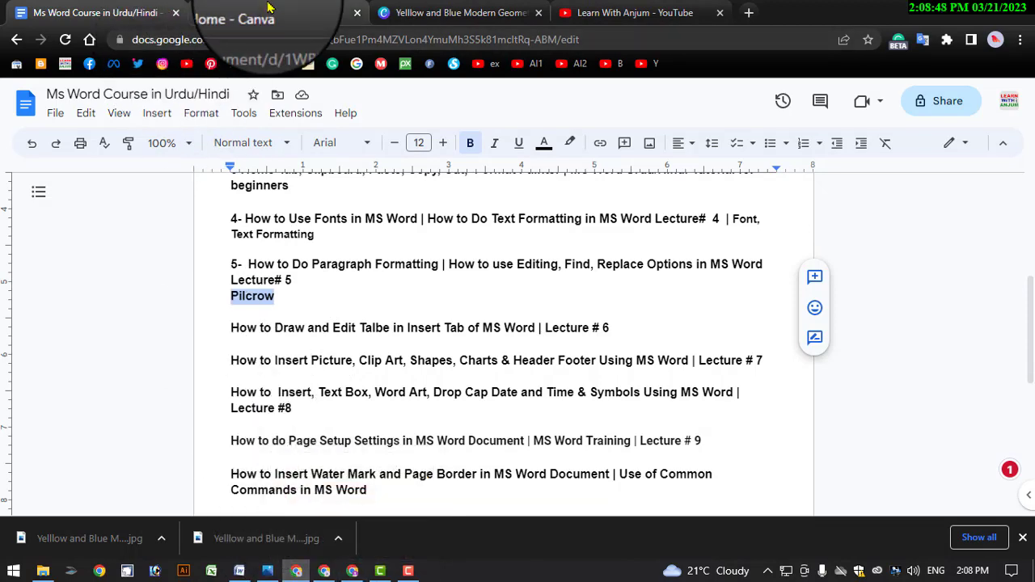
pyautogui.click(239, 571)
# - Indent the paragraph starting "To change the overall look" by 0.5 inch, with its first line at 1 inch
pyautogui.click(482, 270)
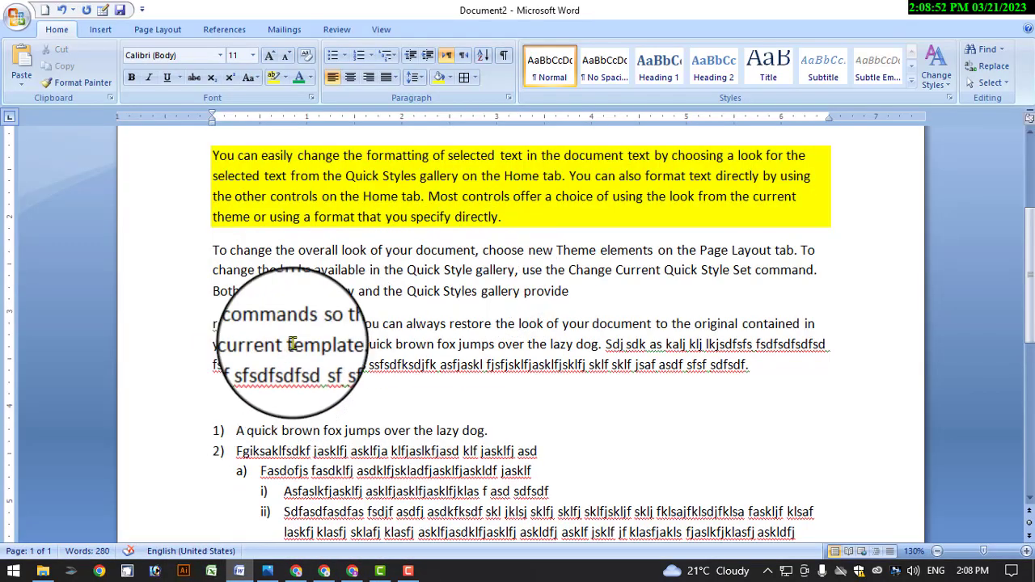
pyautogui.click(191, 250)
pyautogui.click(229, 252)
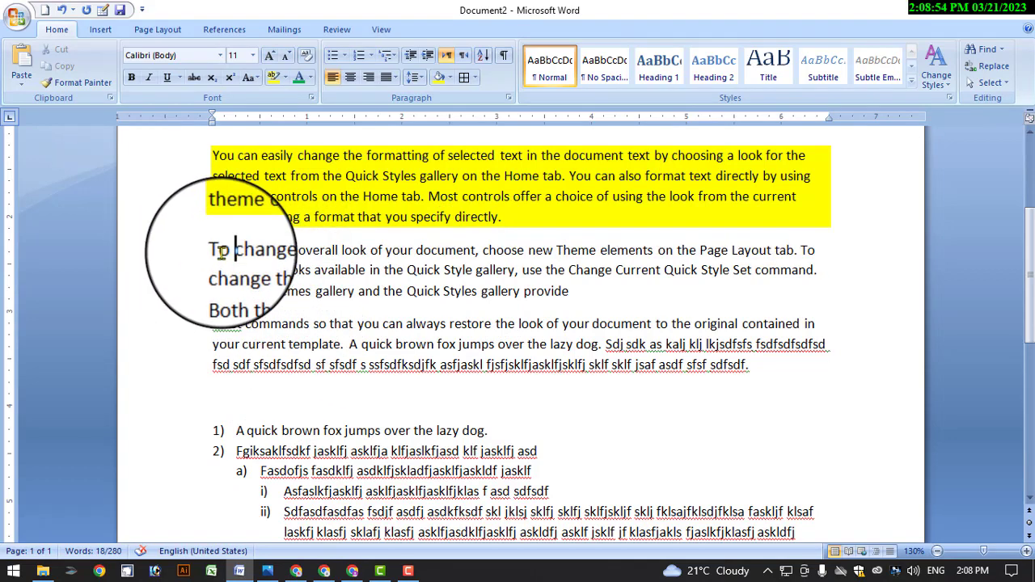
pyautogui.click(220, 251)
pyautogui.click(214, 250)
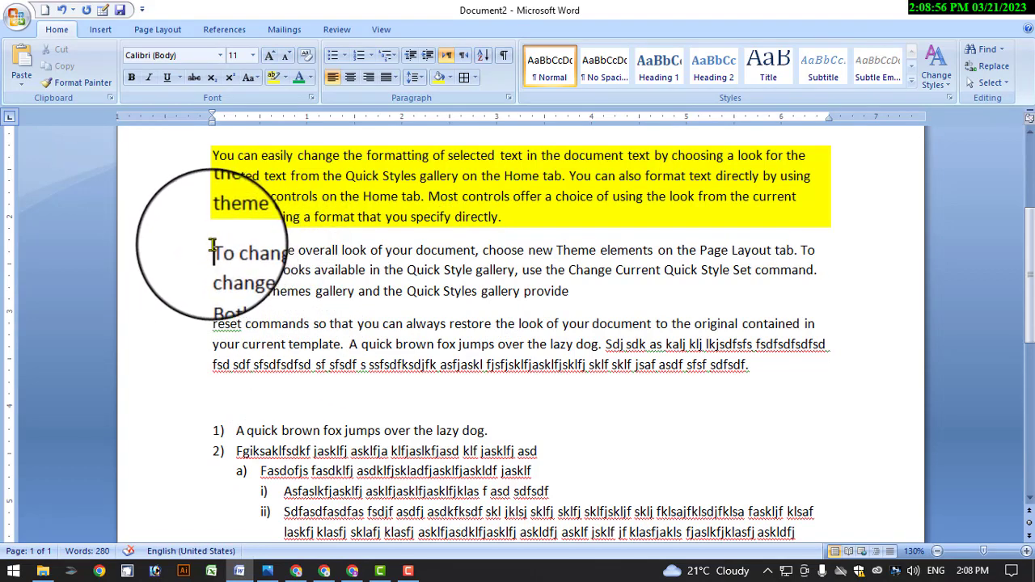
pyautogui.press('Tab')
pyautogui.press('Tab')
# - Add a new paragraph "Jhbhjgjhg h ghg hjg hghgh g" after the line ending "with your current document look."
pyautogui.scroll(2, 487, 294)
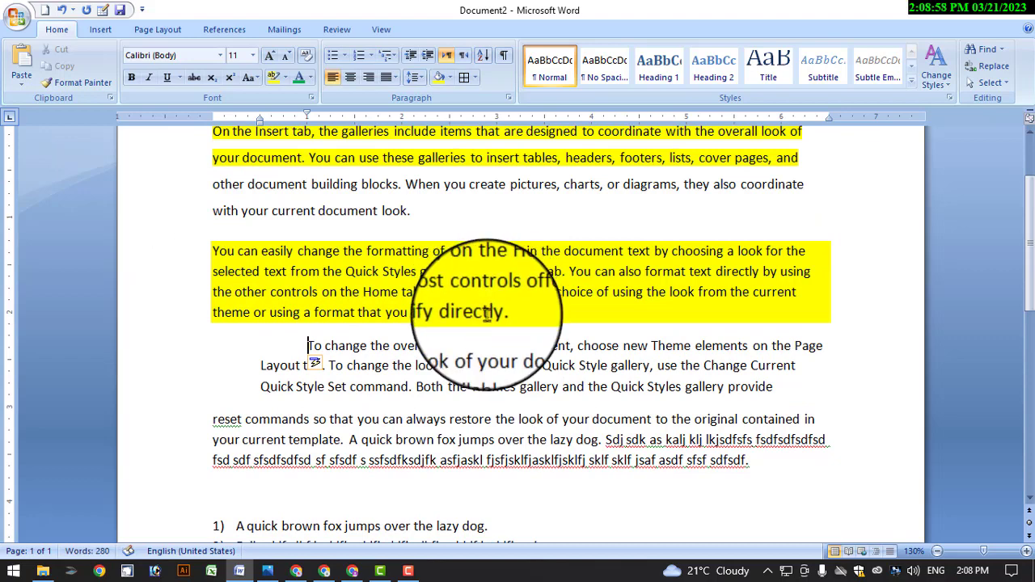
pyautogui.click(452, 211)
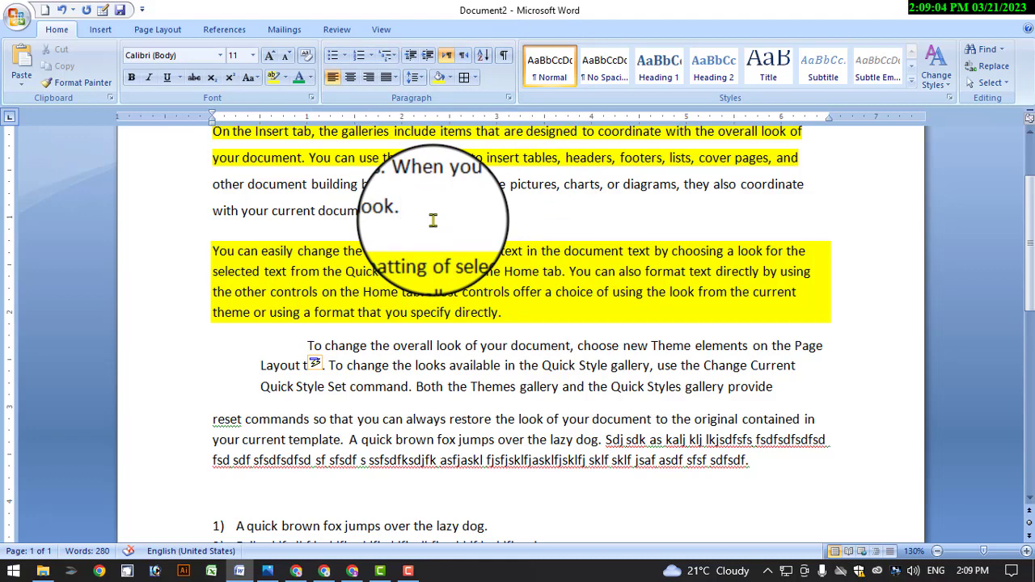
pyautogui.press('Return')
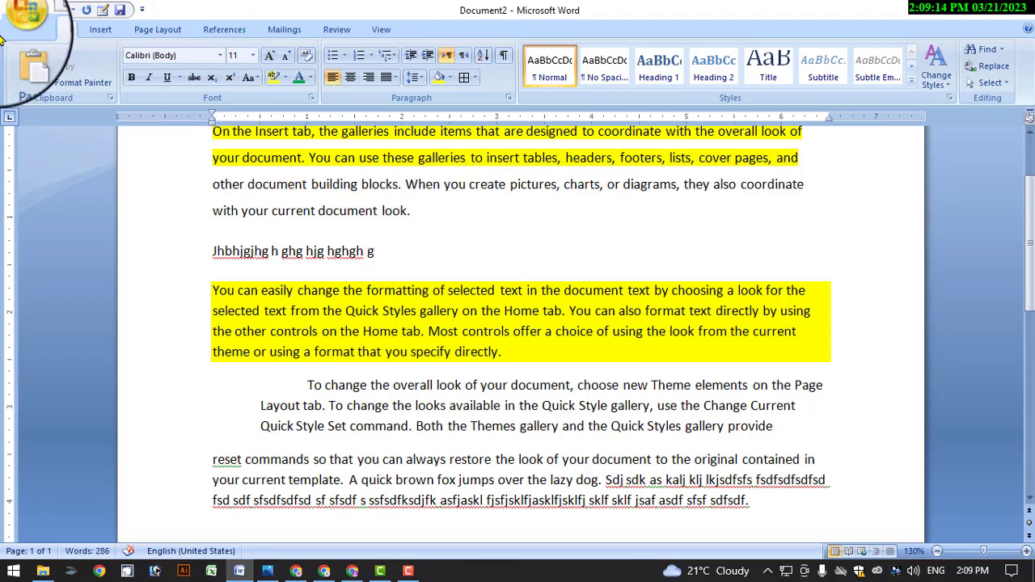
# - Show the paragraph marks and hidden formatting symbols, and examine them throughout the text and the numbered list
pyautogui.click(503, 55)
pyautogui.scroll(3, 468, 233)
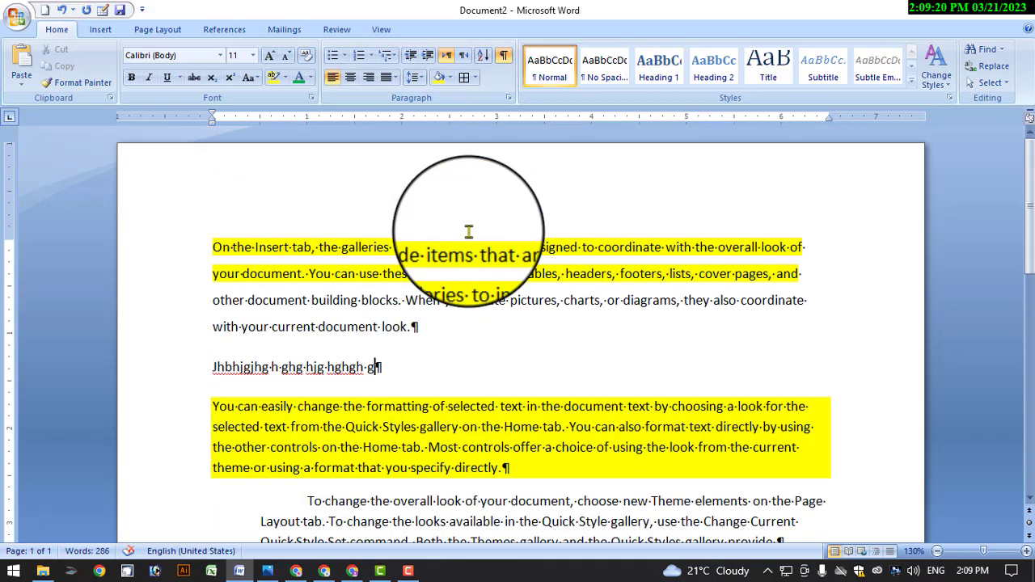
pyautogui.scroll(-1, 468, 232)
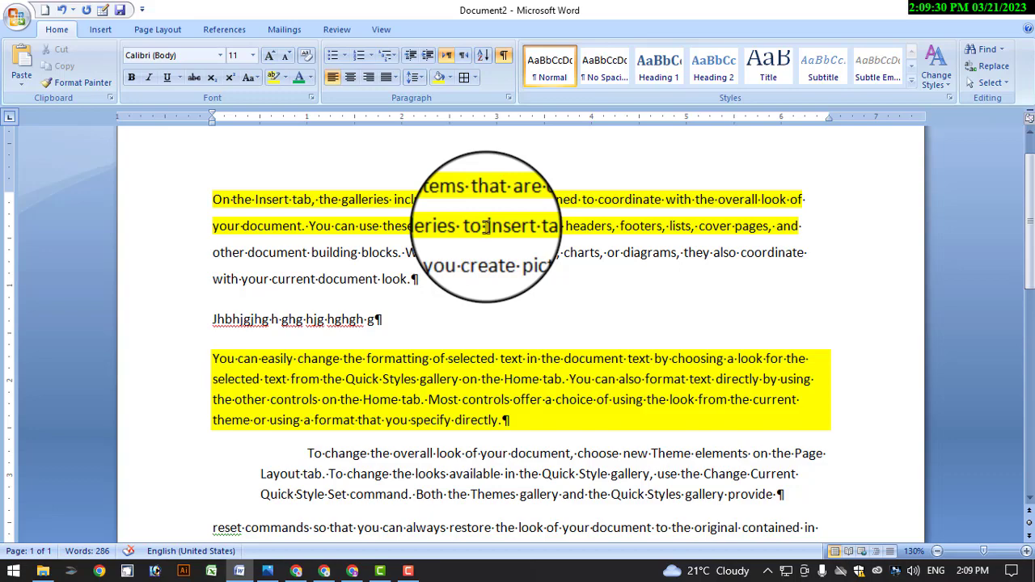
pyautogui.scroll(-5, 469, 307)
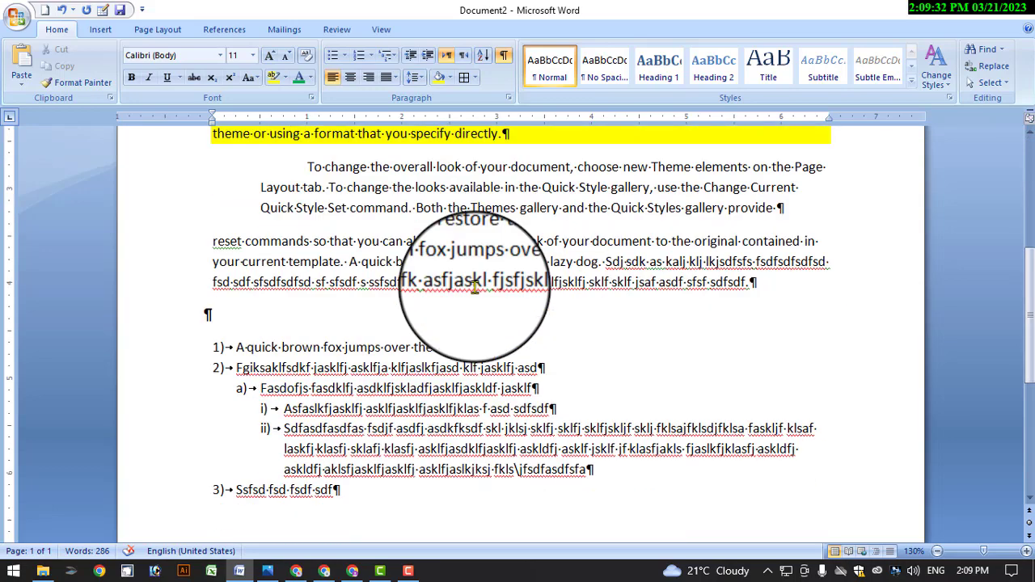
pyautogui.scroll(2, 475, 288)
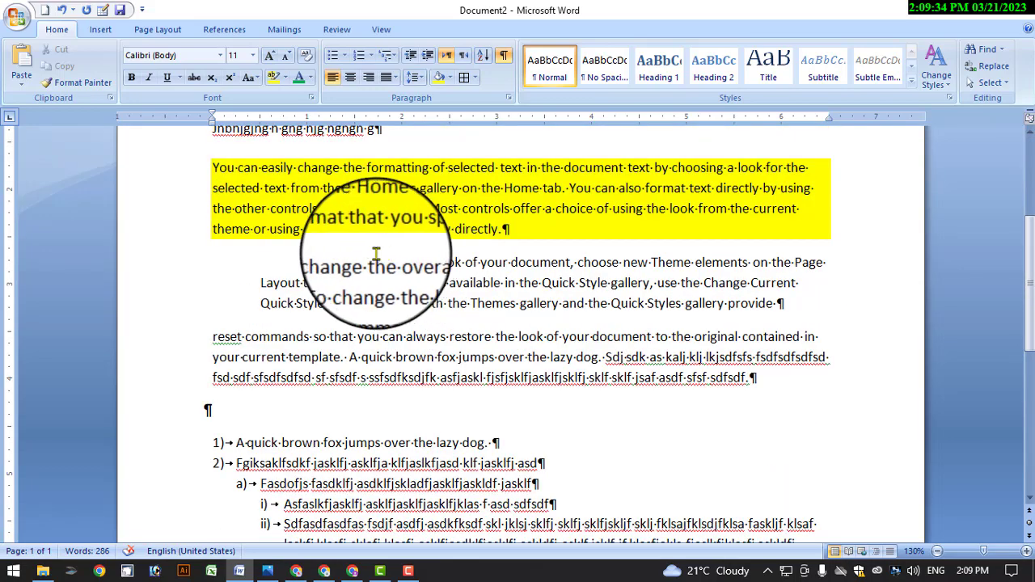
# - Indent the "To change the overall look" paragraph another 0.5 inch and insert a row of tabs inside "the" before "Home tab" in the yellow-shaded paragraph
pyautogui.click(310, 257)
pyautogui.press('Tab')
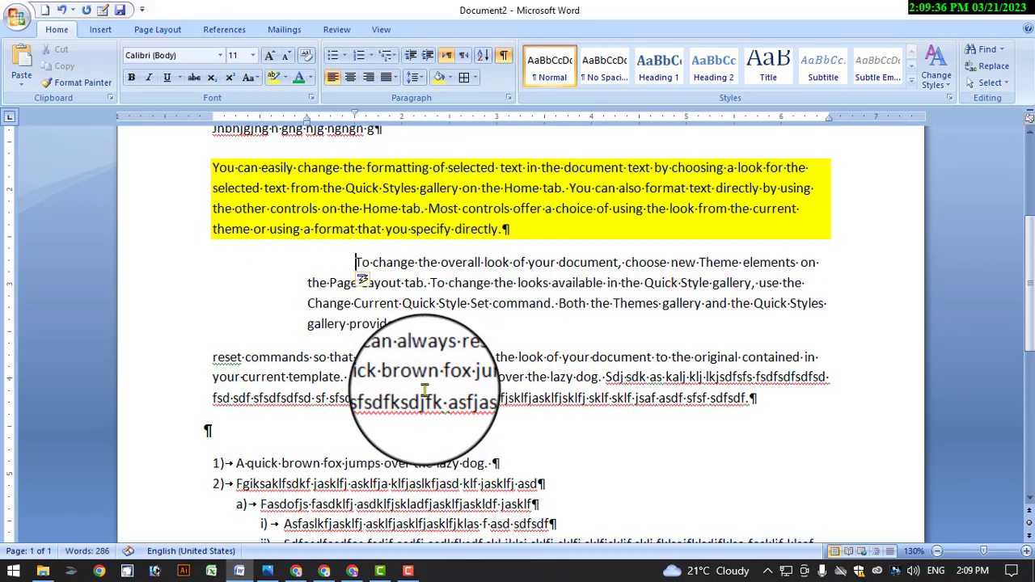
pyautogui.click(495, 187)
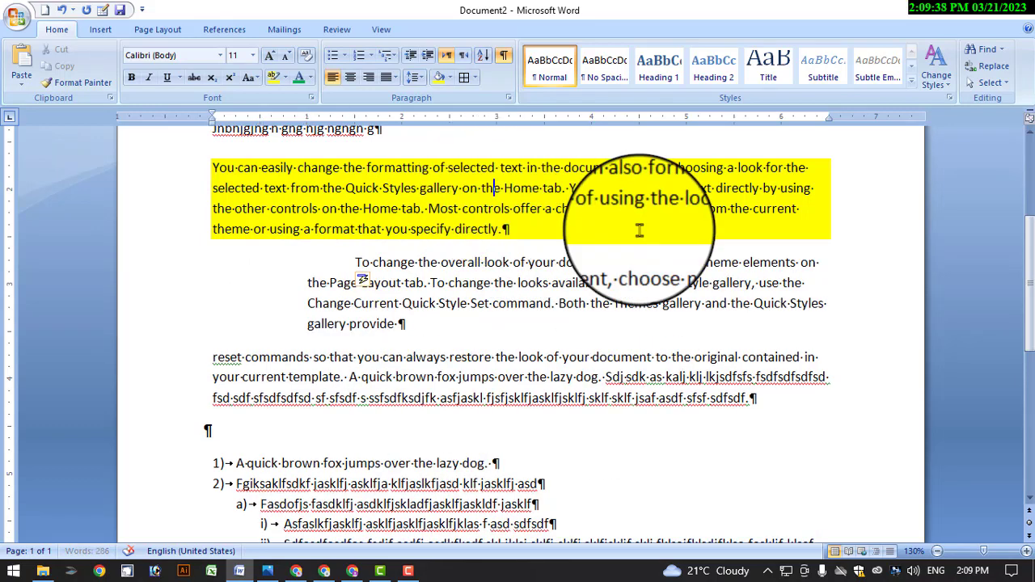
pyautogui.press('Tab')
pyautogui.press('Tab')
pyautogui.press('Tab')
pyautogui.press('Tab')
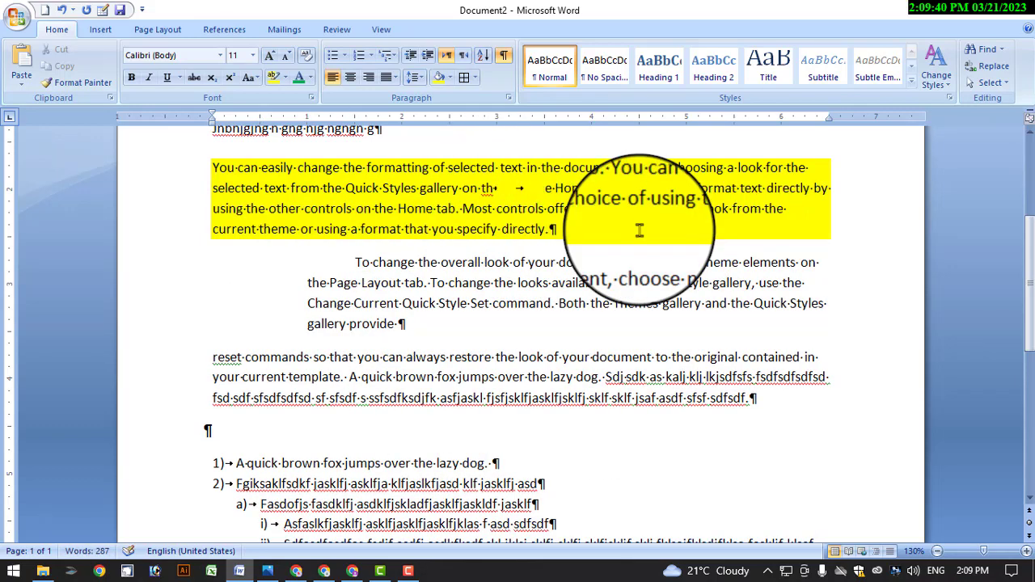
pyautogui.press('Tab')
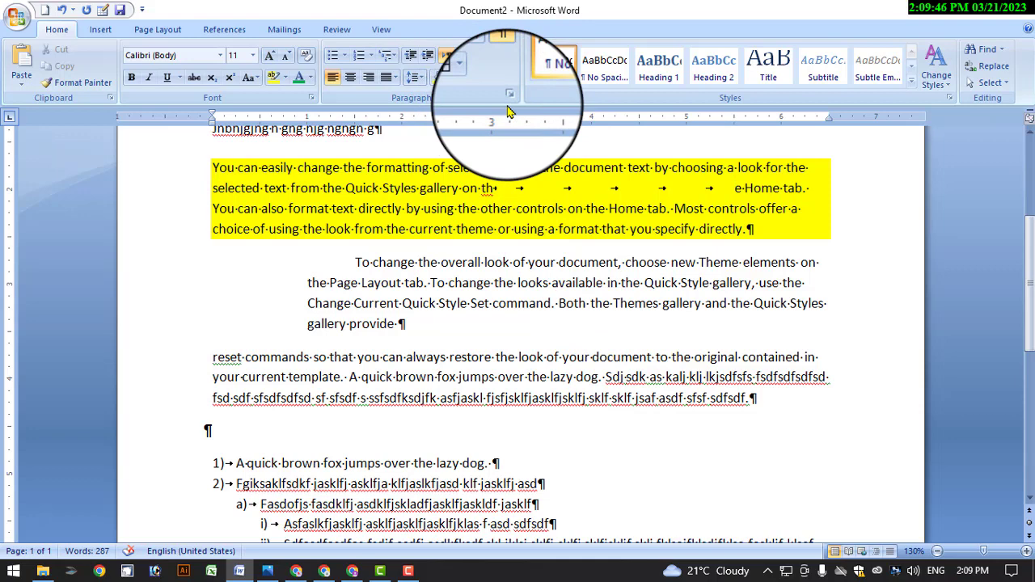
pyautogui.click(408, 571)
pyautogui.click(408, 571)
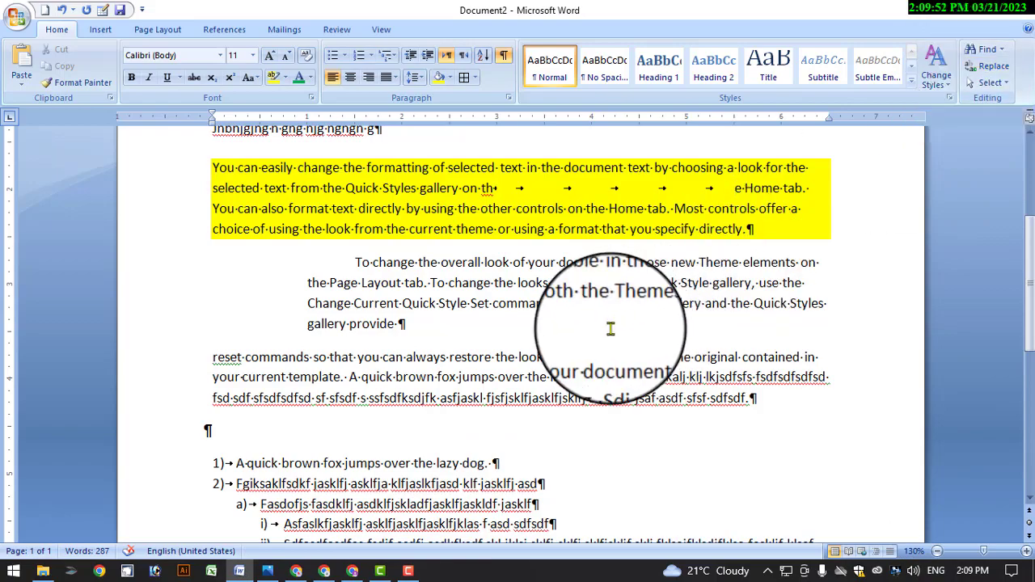
# - Review the formatting symbols across the document and hide the paragraph marks again
pyautogui.scroll(5, 598, 316)
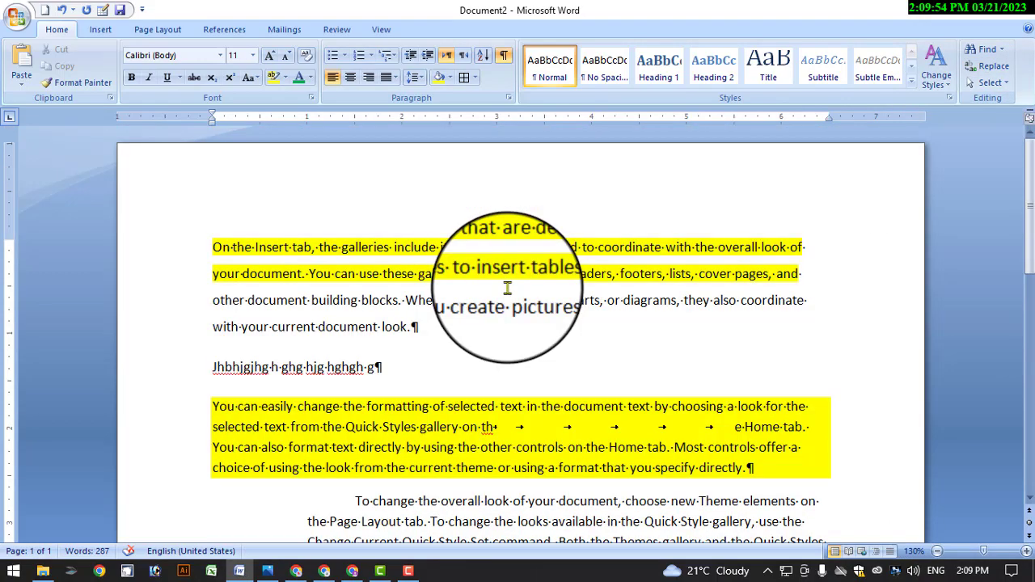
pyautogui.scroll(-10, 507, 287)
pyautogui.scroll(5, 511, 311)
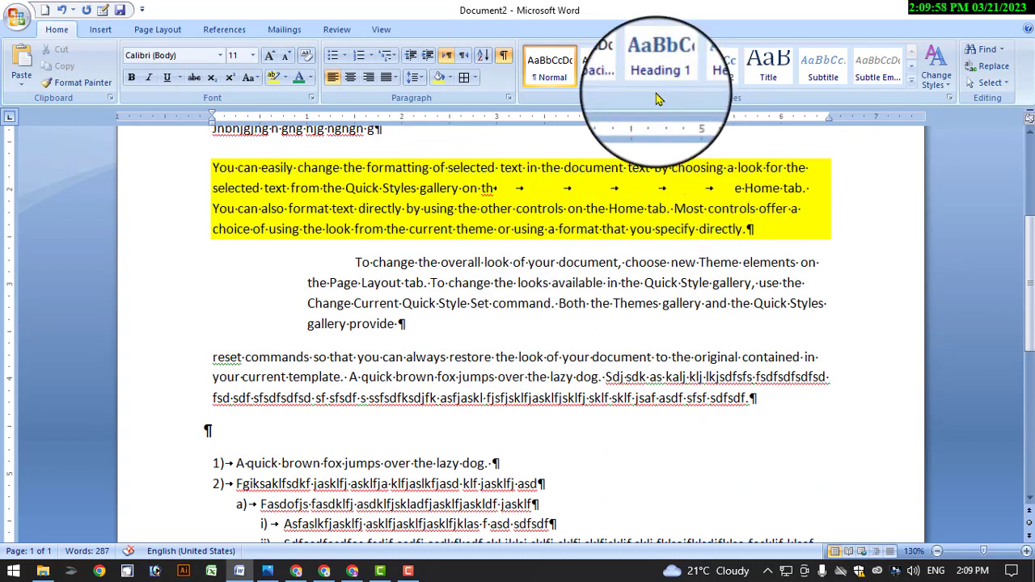
pyautogui.click(503, 54)
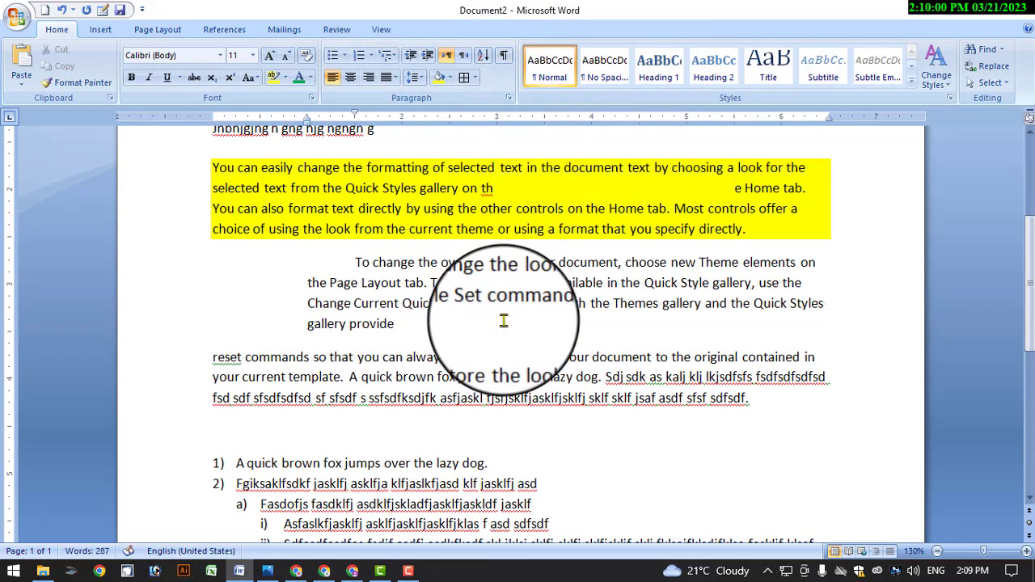
# - Find the word "brown" in the document and close the search dialog
pyautogui.click(993, 51)
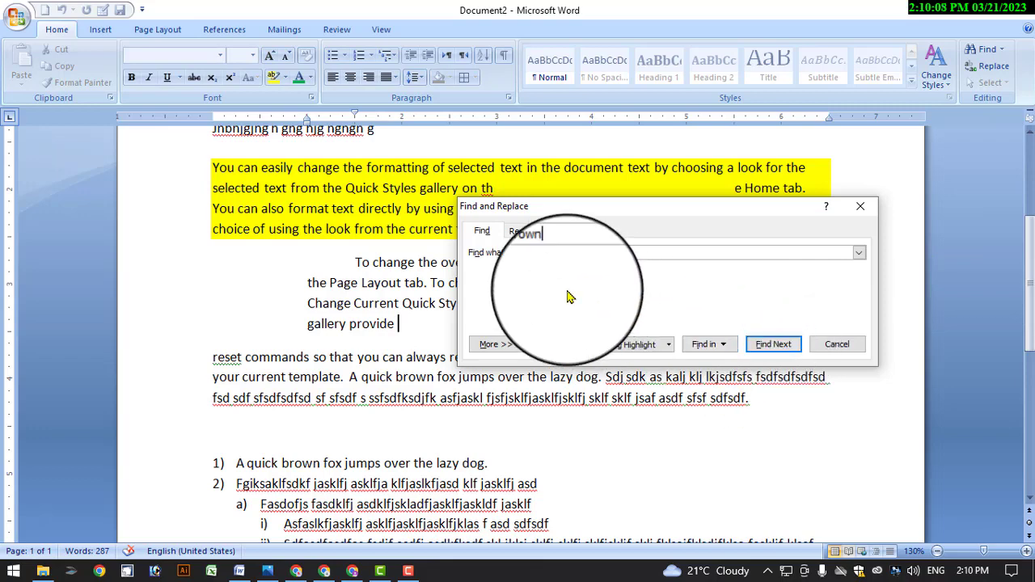
pyautogui.click(772, 344)
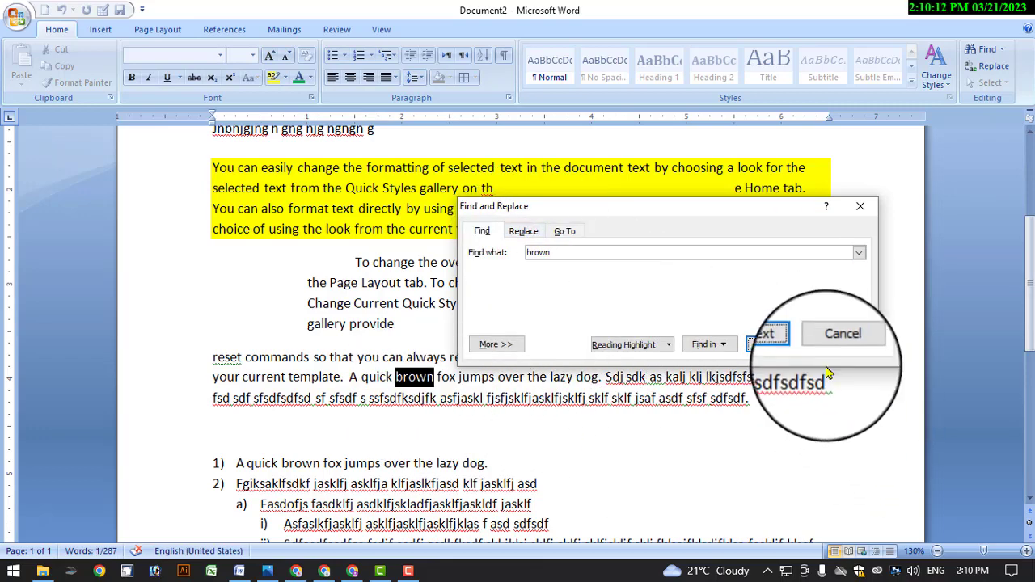
pyautogui.click(839, 344)
# - Copy the text from "To change the overall look" through most of the "reset commands" paragraph and paste it nine times over the selection
pyautogui.moveTo(470, 380); pyautogui.dragTo(390, 378)
pyautogui.moveTo(598, 410); pyautogui.dragTo(290, 273)
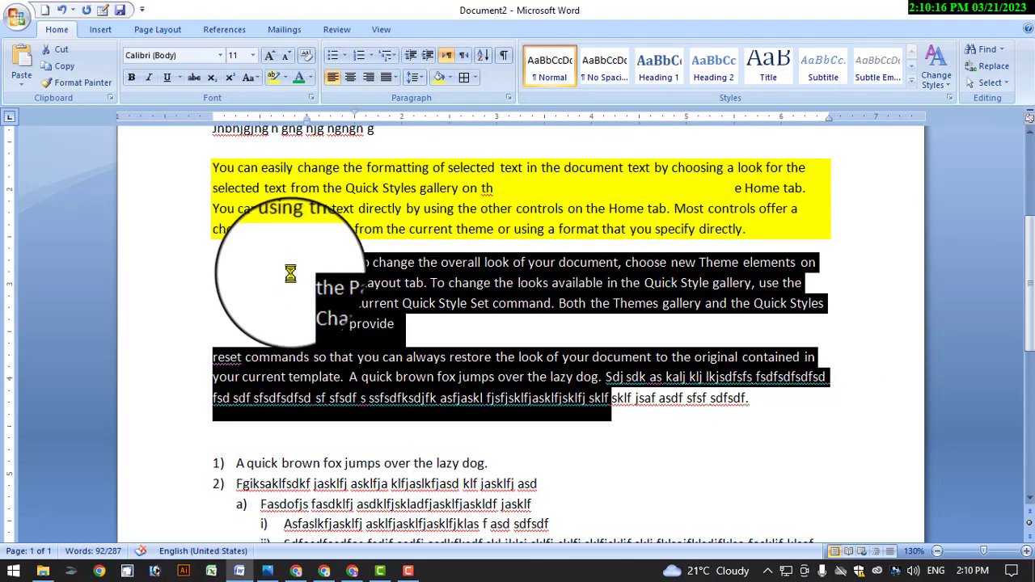
pyautogui.hotkey('ctrl', 'v')
pyautogui.hotkey('ctrl', 'v')
pyautogui.hotkey('ctrl', 'v')
pyautogui.hotkey('ctrl', 'v')
pyautogui.hotkey('ctrl', 'v')
pyautogui.hotkey('ctrl', 'v')
pyautogui.hotkey('ctrl', 'v')
pyautogui.hotkey('ctrl', 'v')
pyautogui.hotkey('ctrl', 'v')
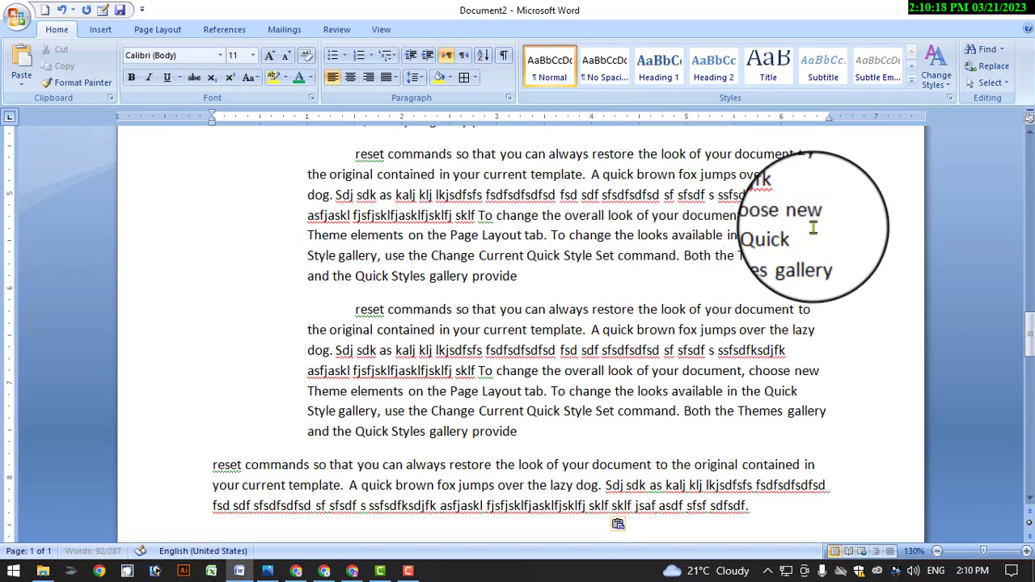
# - Set up a replacement of "brown" with "pink" and locate the next match in the document
pyautogui.click(982, 49)
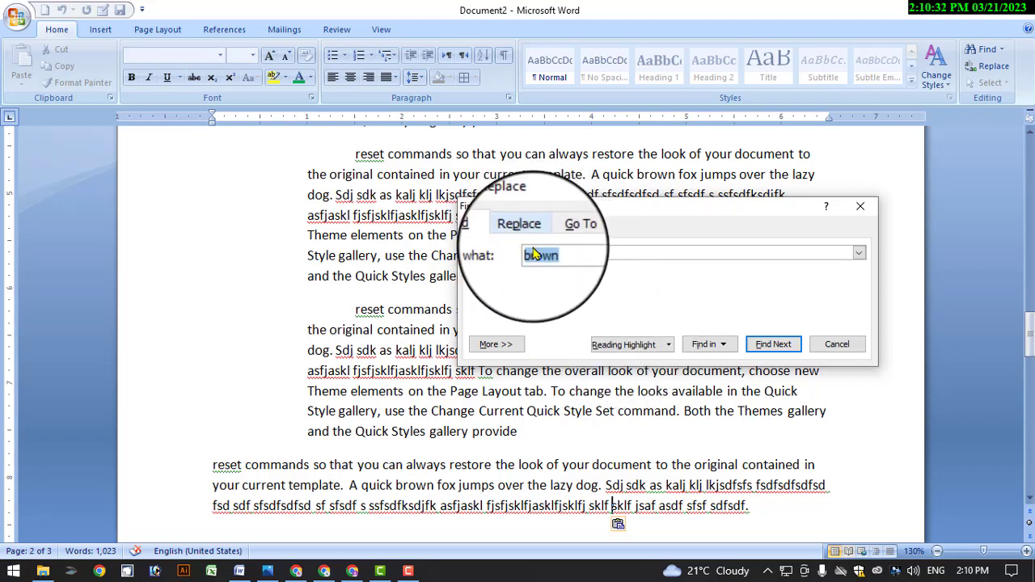
pyautogui.click(524, 230)
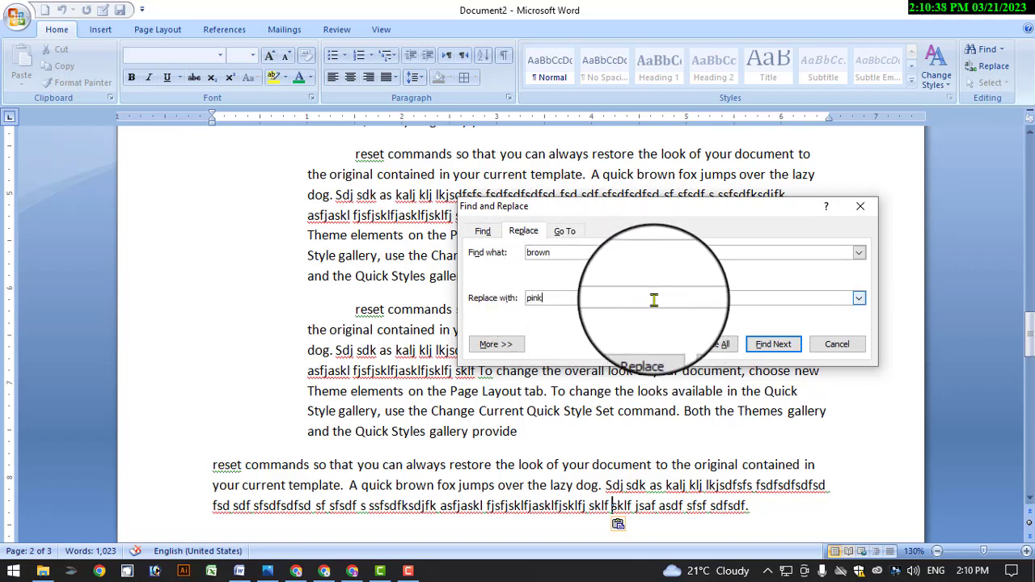
pyautogui.click(641, 345)
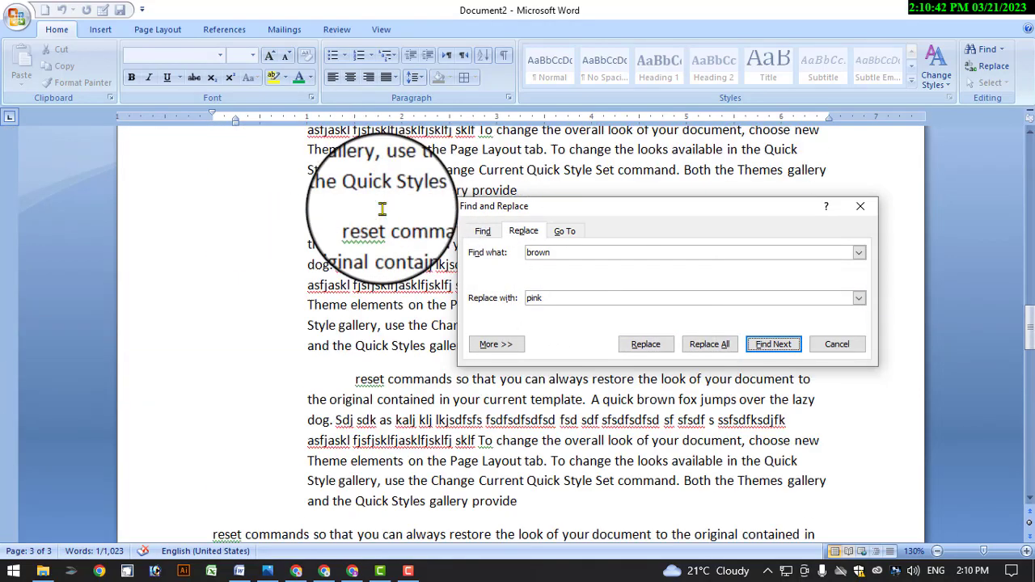
pyautogui.scroll(-15, 382, 227)
pyautogui.scroll(7, 377, 247)
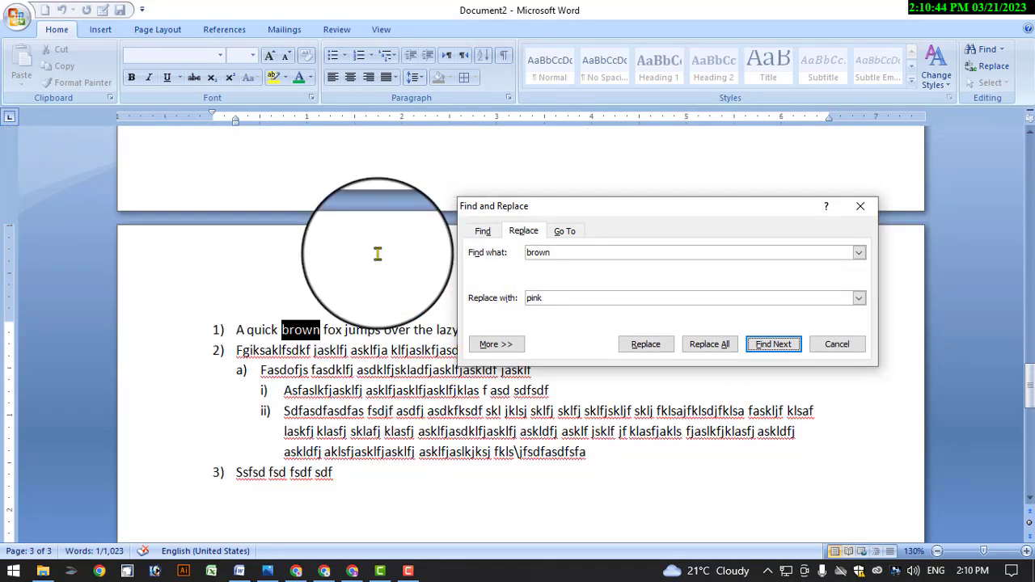
pyautogui.scroll(3, 377, 253)
# - Expand the search options, replace every "brown" with "pink", and check the replaced words throughout the document
pyautogui.click(513, 346)
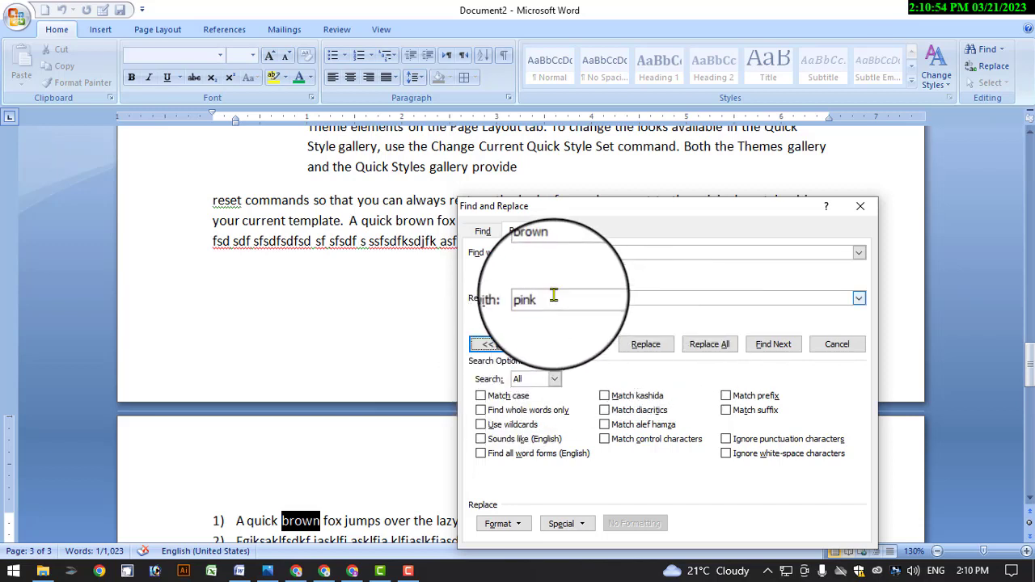
pyautogui.click(710, 344)
pyautogui.click(521, 327)
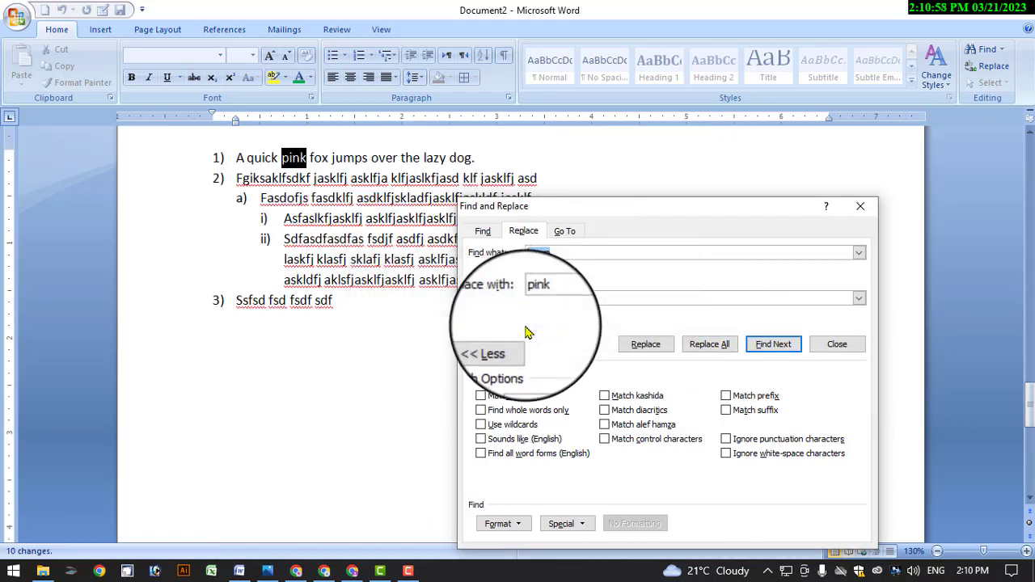
pyautogui.click(860, 207)
pyautogui.scroll(3, 588, 286)
pyautogui.scroll(10, 588, 286)
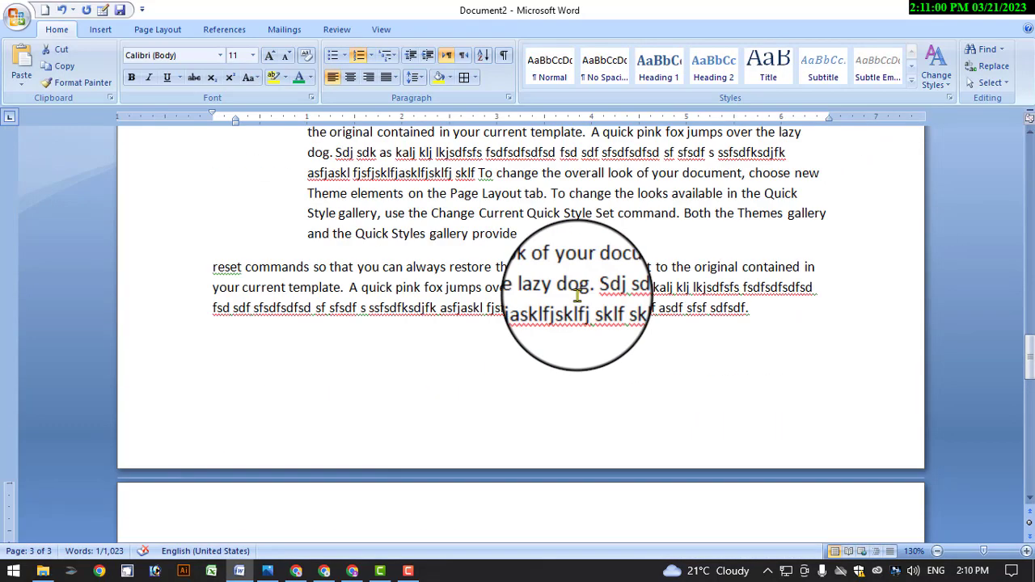
pyautogui.scroll(8, 577, 312)
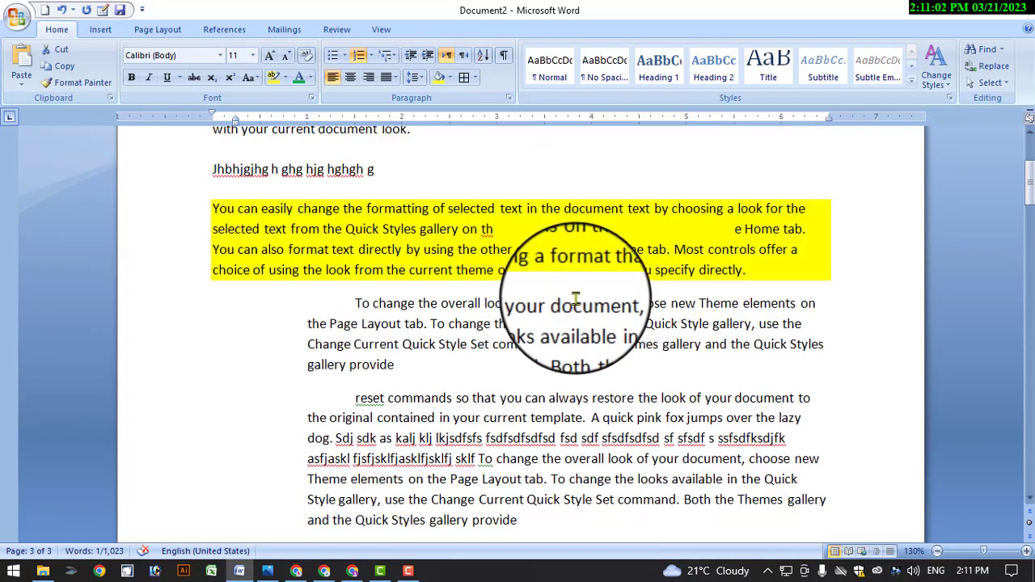
pyautogui.scroll(-8, 569, 282)
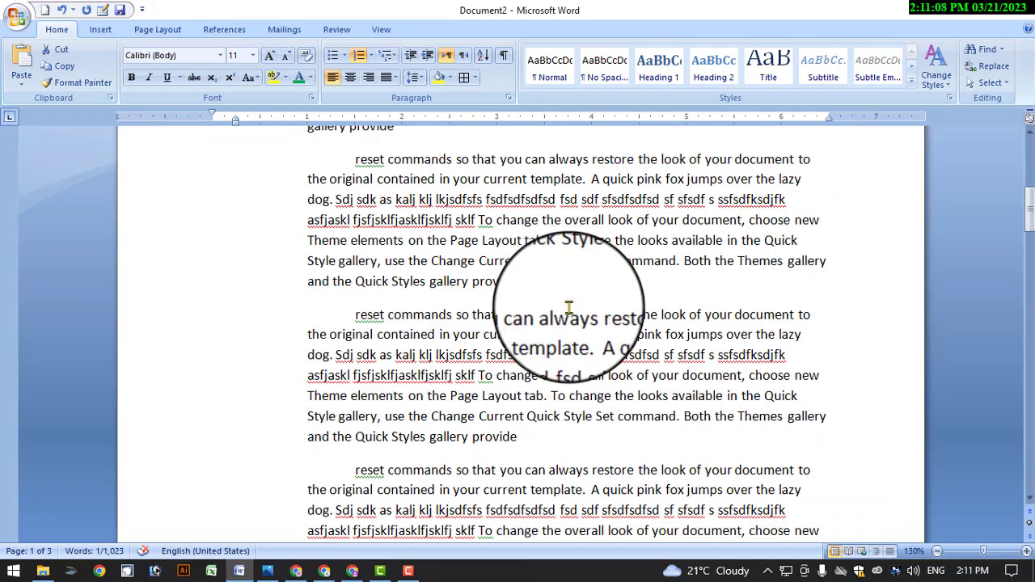
pyautogui.scroll(5, 569, 311)
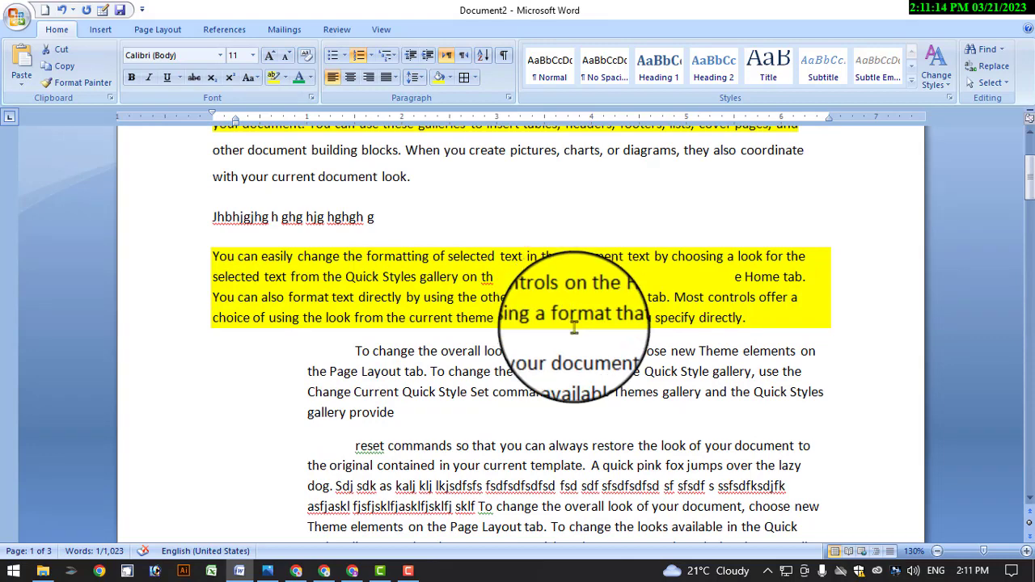
pyautogui.click(407, 571)
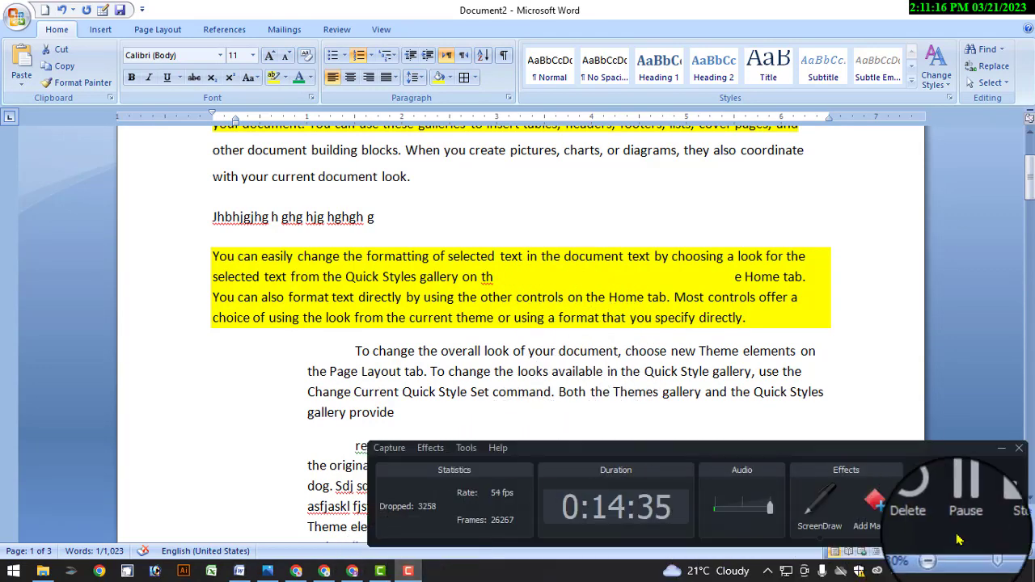